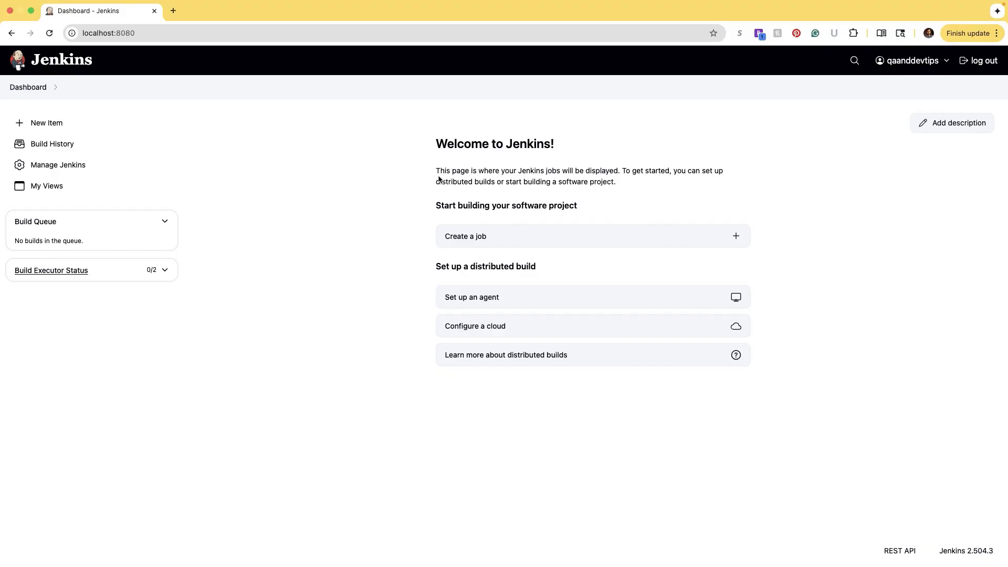
- Highlight parts of the Jenkins welcome paragraph and the 'to Jenkins!' heading
drag(439, 177, 457, 176)
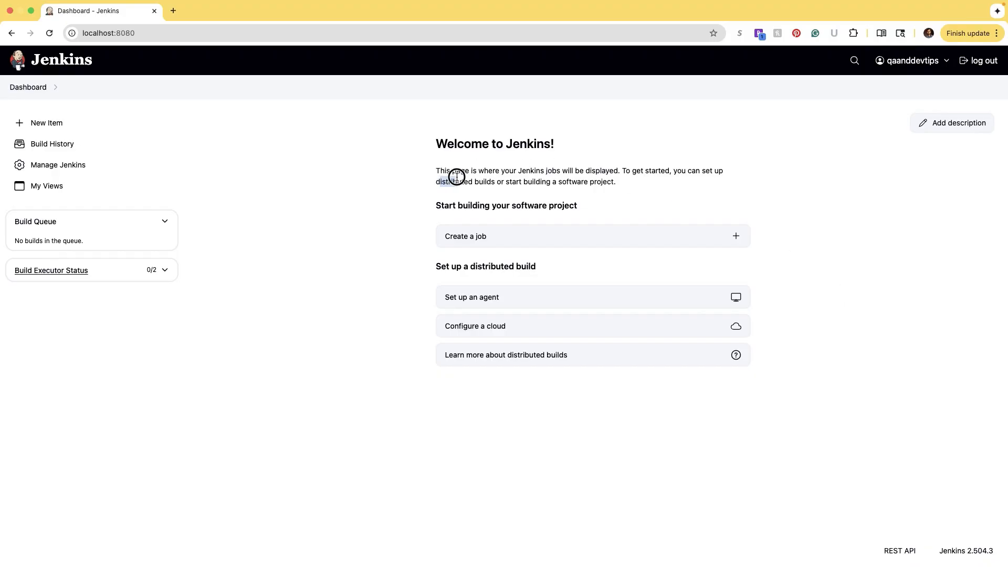
click(410, 172)
click(430, 164)
drag(490, 143, 567, 148)
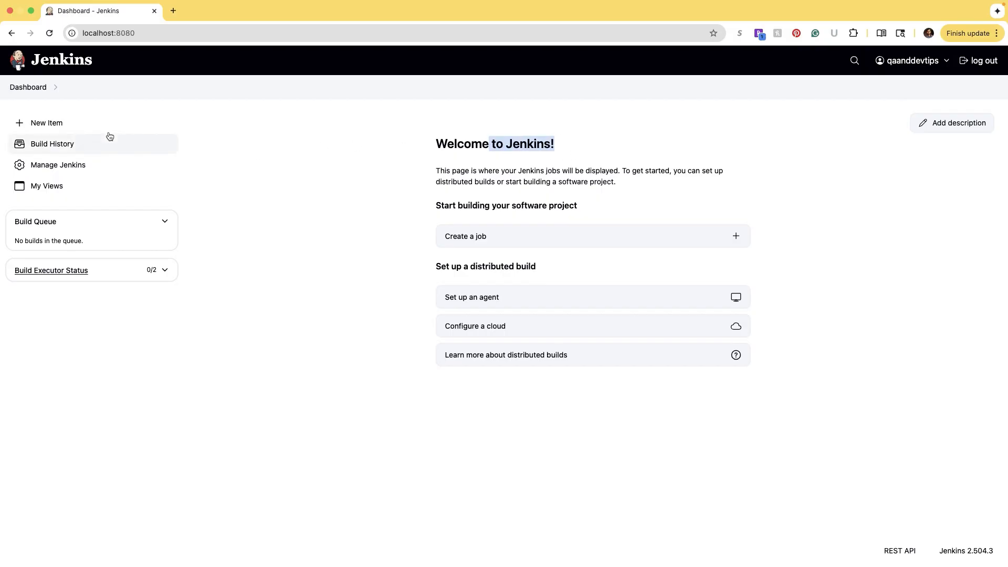
- Create a new Pipeline item named newman-demo
click(70, 124)
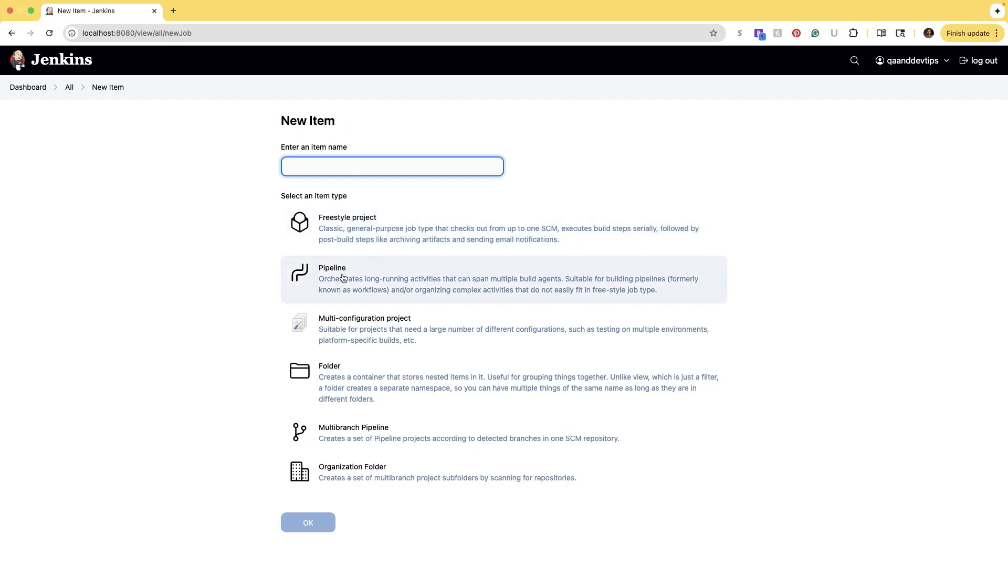
click(373, 274)
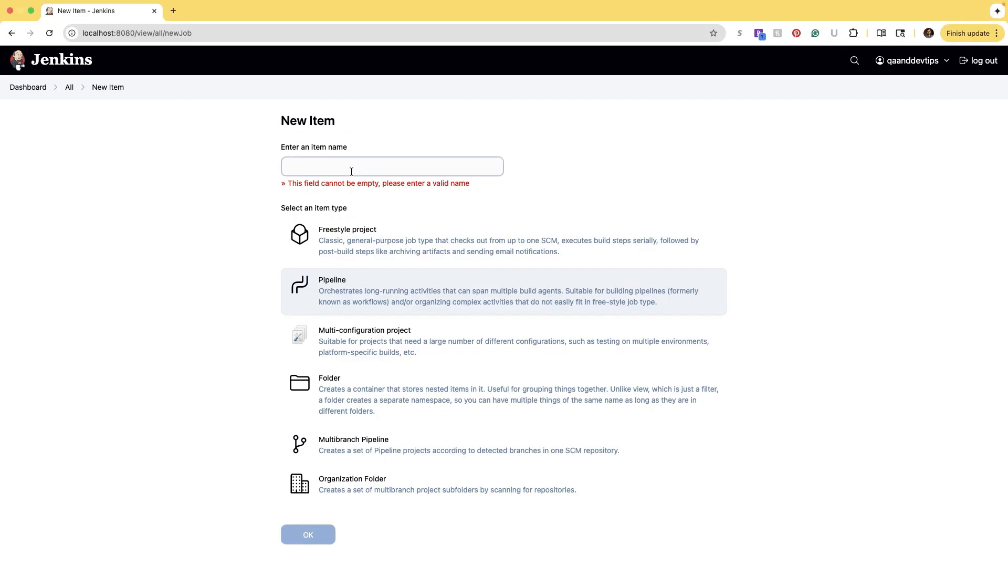
click(351, 172)
text(newm)
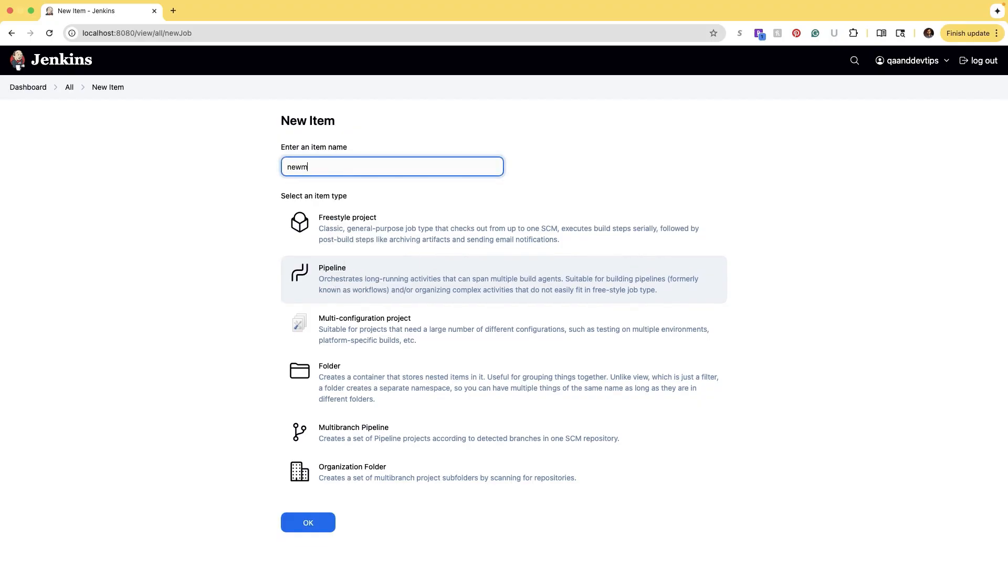
text(an-demo)
click(338, 281)
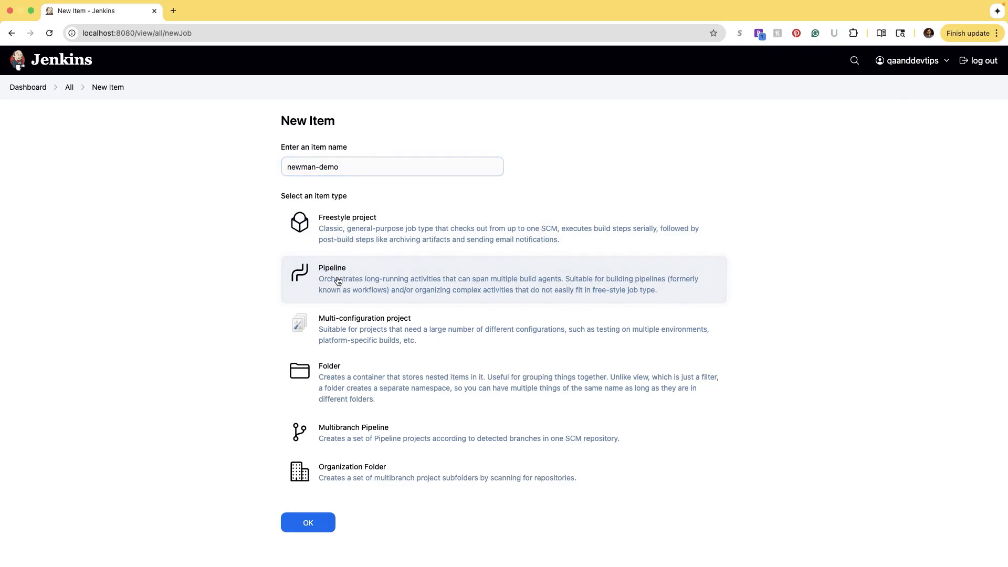
click(318, 522)
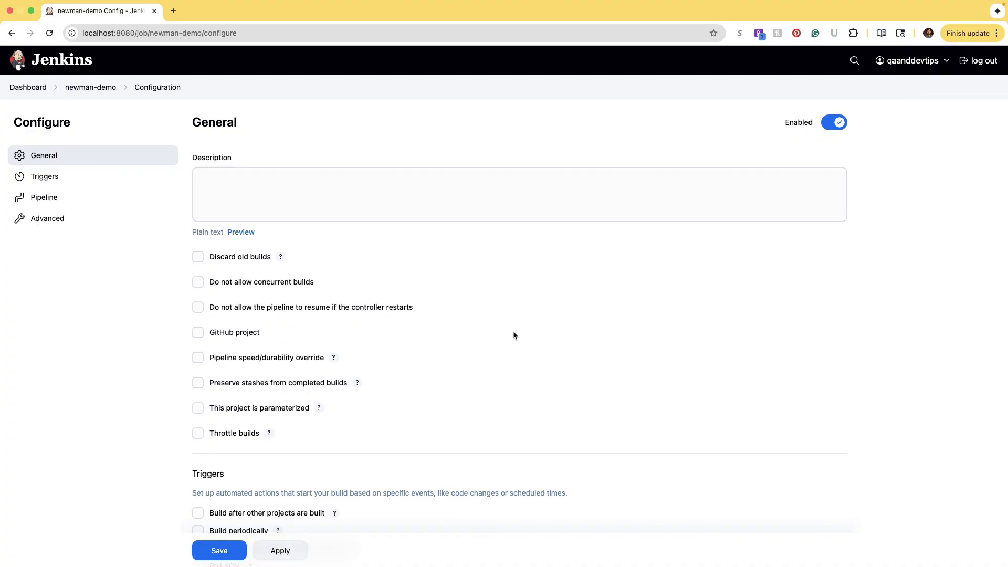
- Look over the newman-demo Configure page, then open the Dashboard in a new browser tab
scroll(512, 336, down, 3)
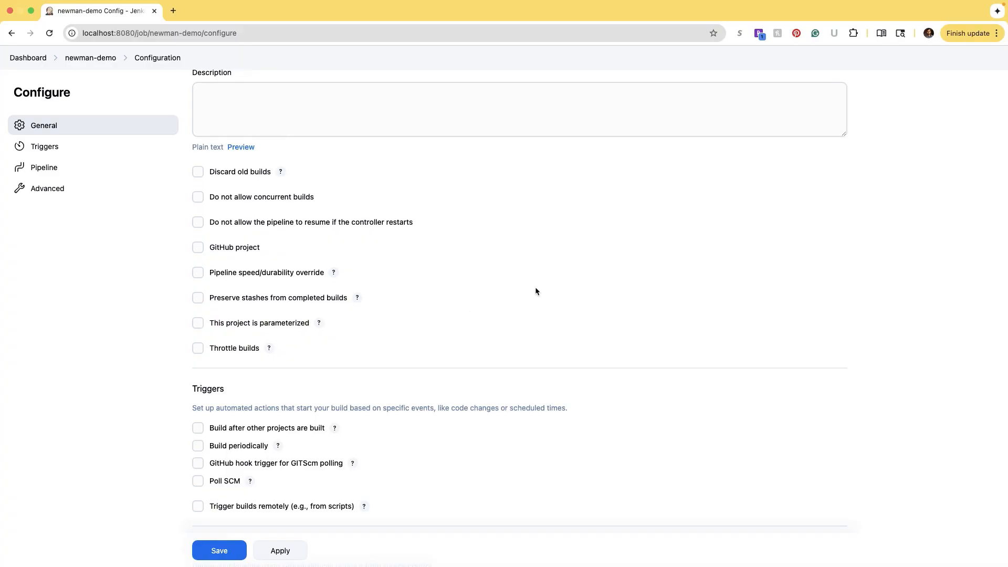
scroll(536, 290, down, 1)
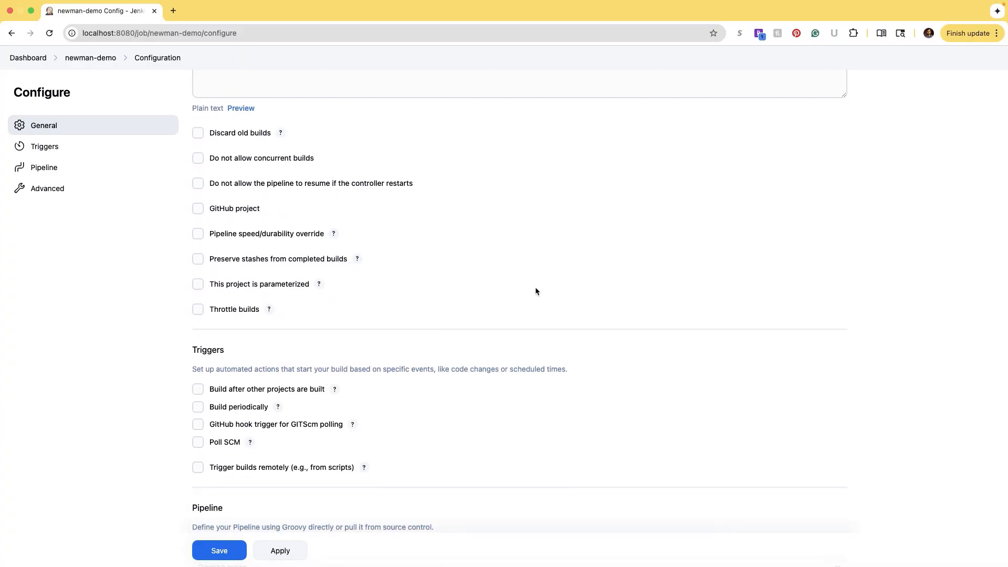
scroll(535, 291, down, 1)
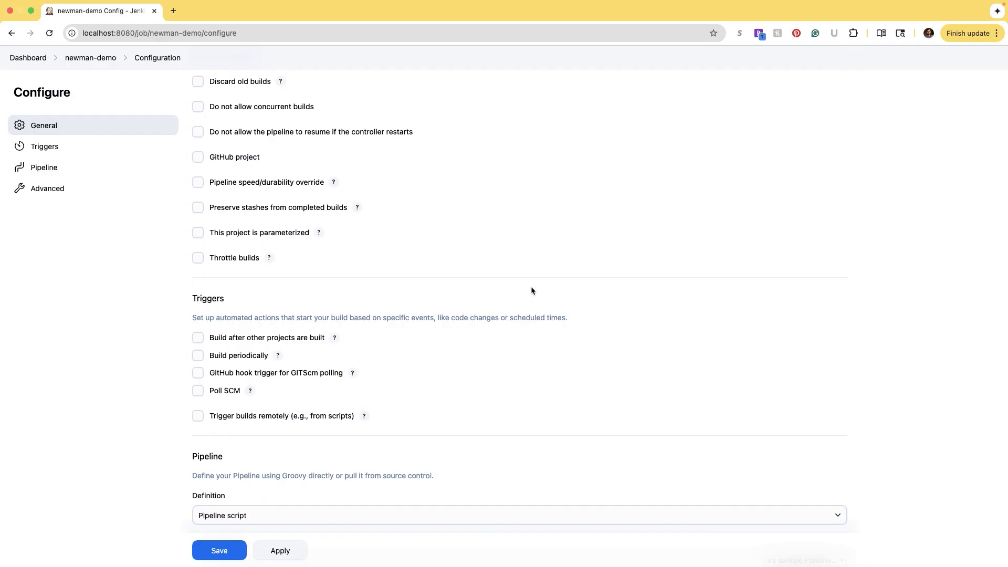
scroll(531, 290, up, 4)
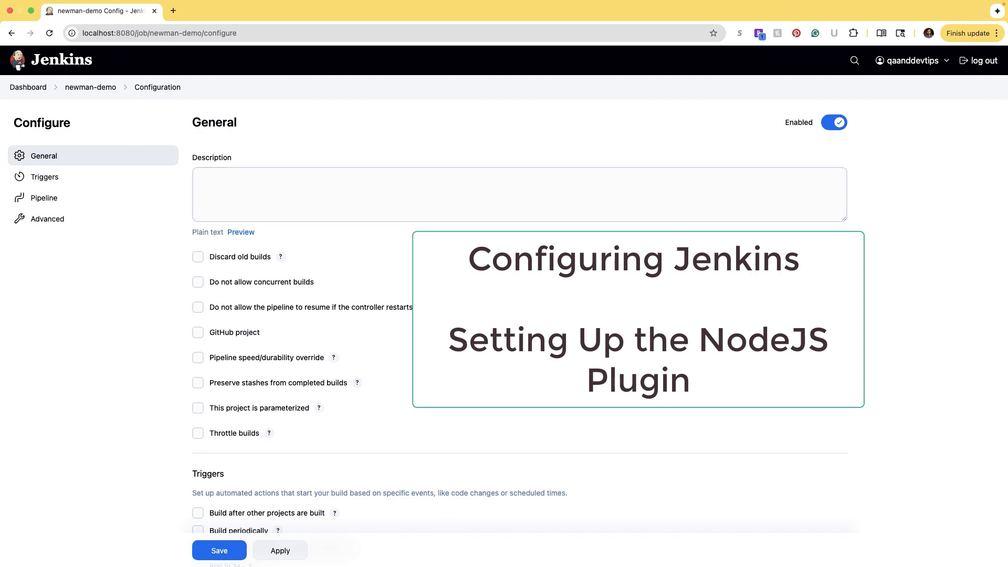
right_click(43, 89)
click(44, 92)
- In the new dashboard tab, go to Manage Jenkins > Plugins > Available plugins
click(209, 11)
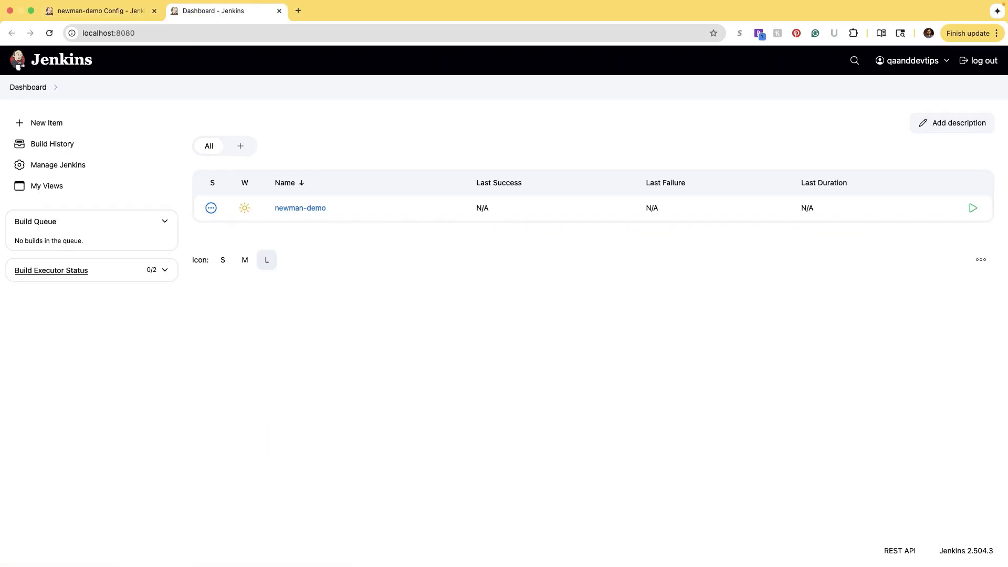
click(58, 169)
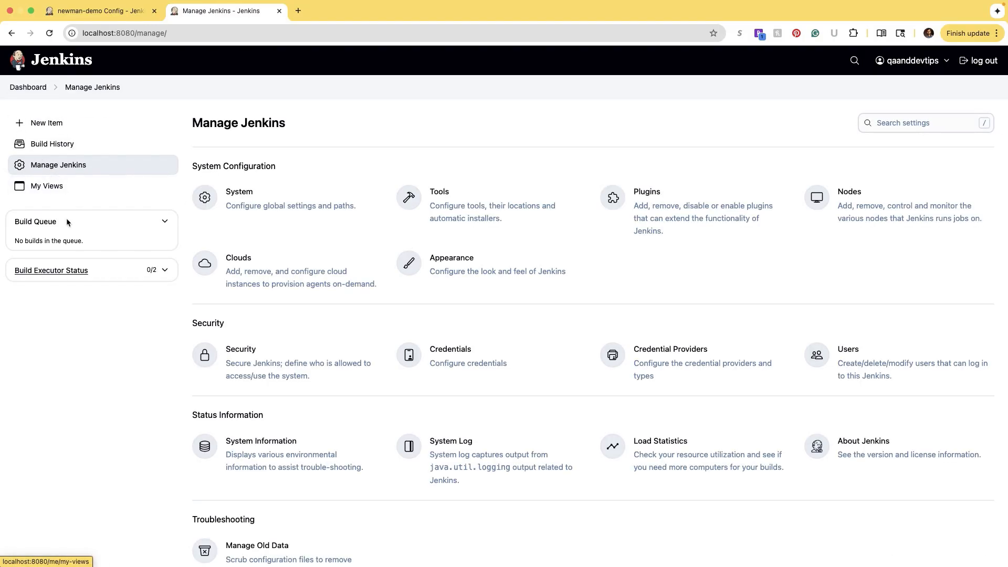
click(681, 213)
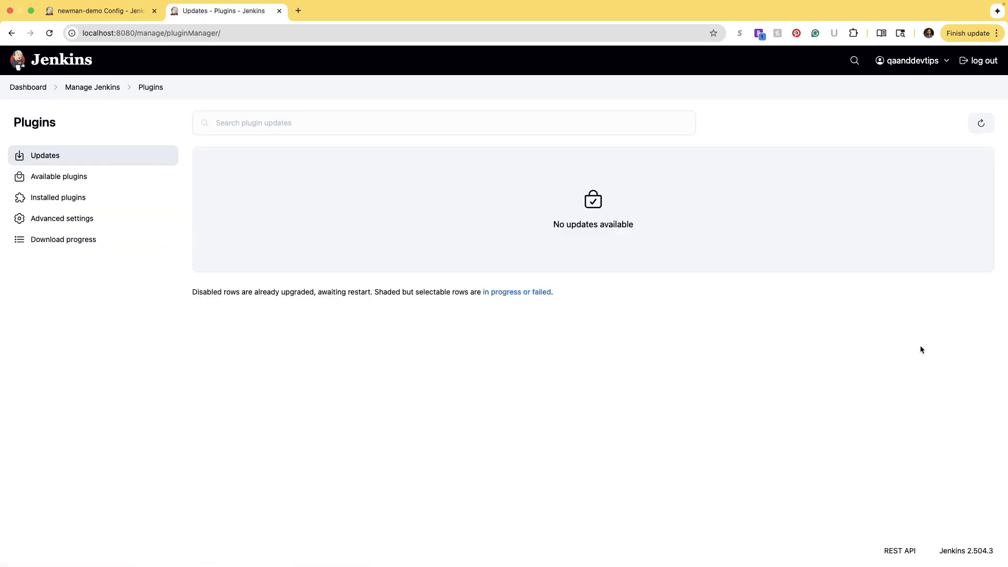
click(107, 180)
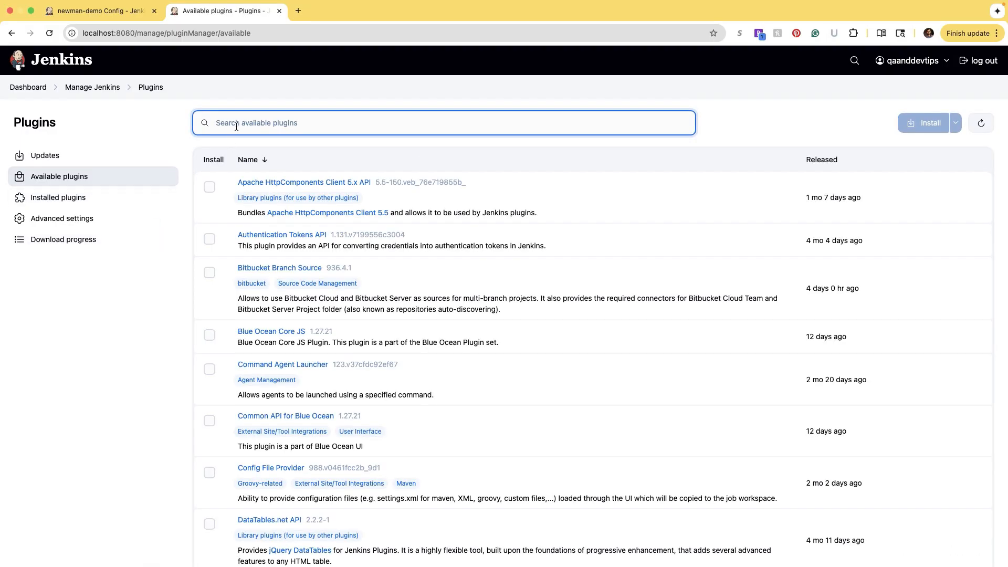
- Search 'nodejs', tick the NodeJS 1.6.5 plugin and install it
click(237, 124)
text(nodejs)
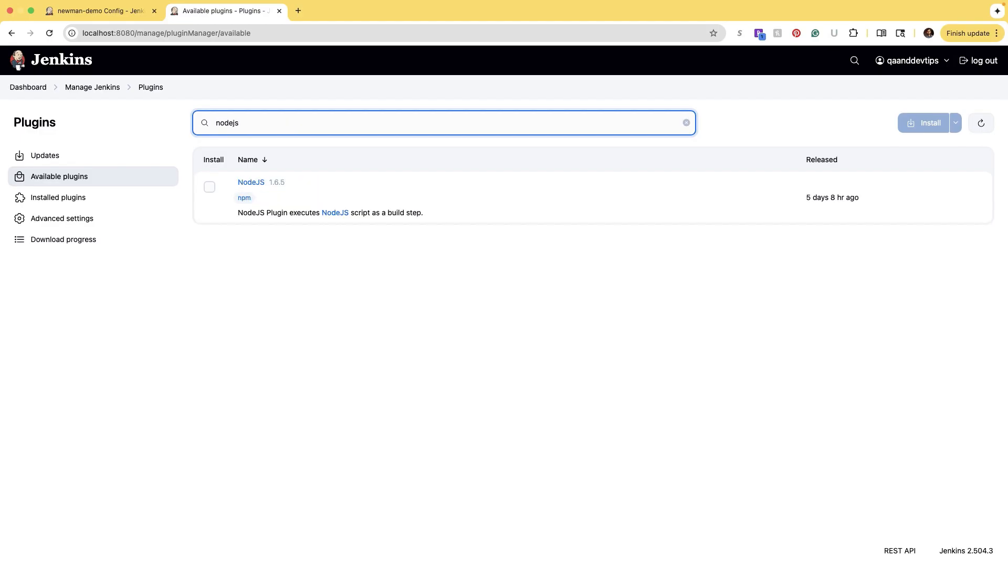
click(209, 187)
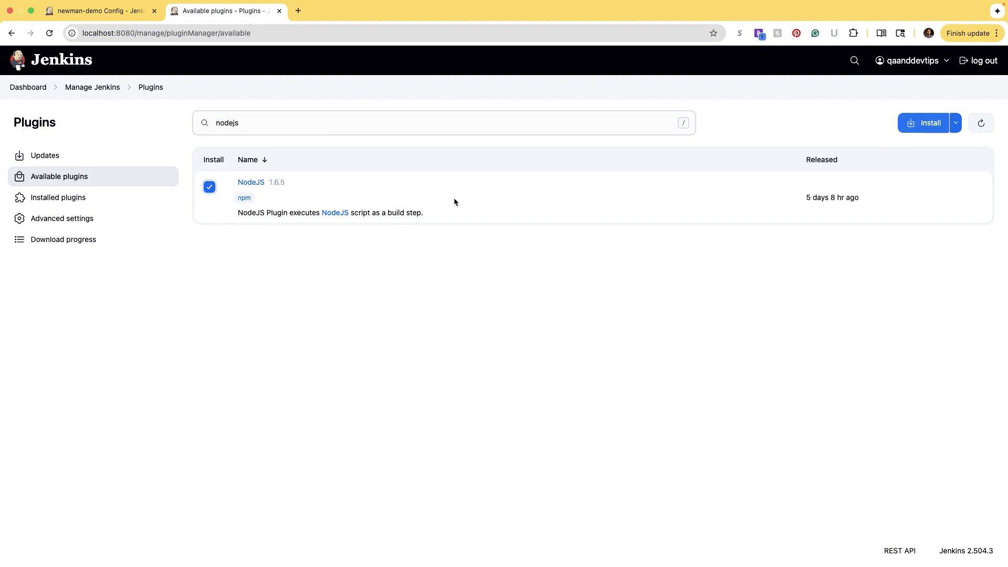
click(423, 212)
drag(423, 211, 252, 211)
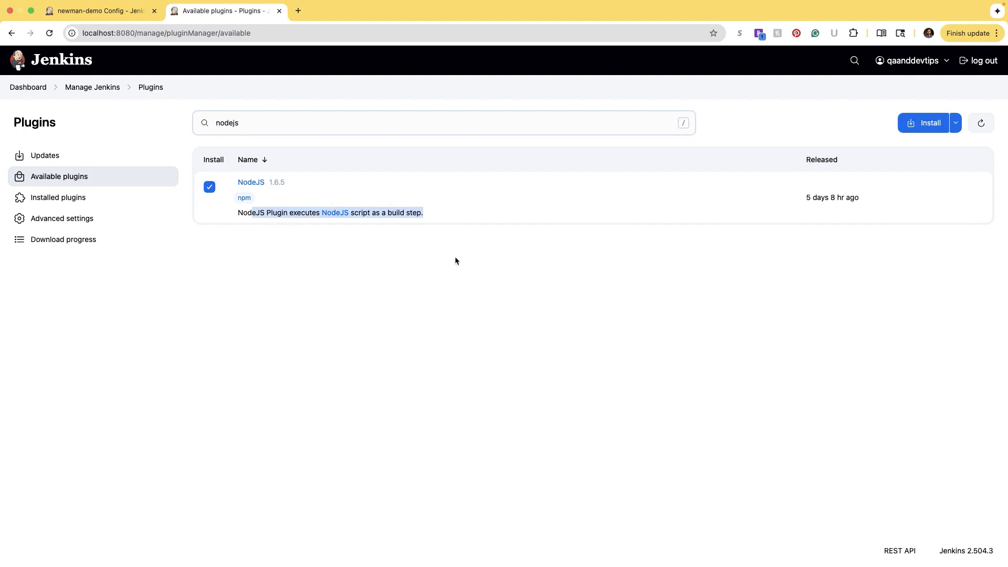
click(477, 273)
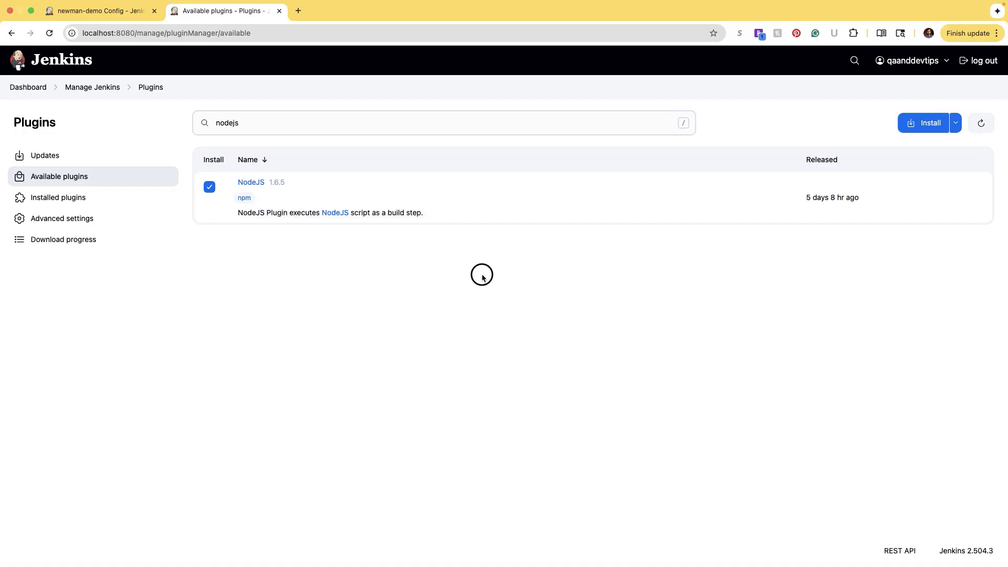
click(925, 125)
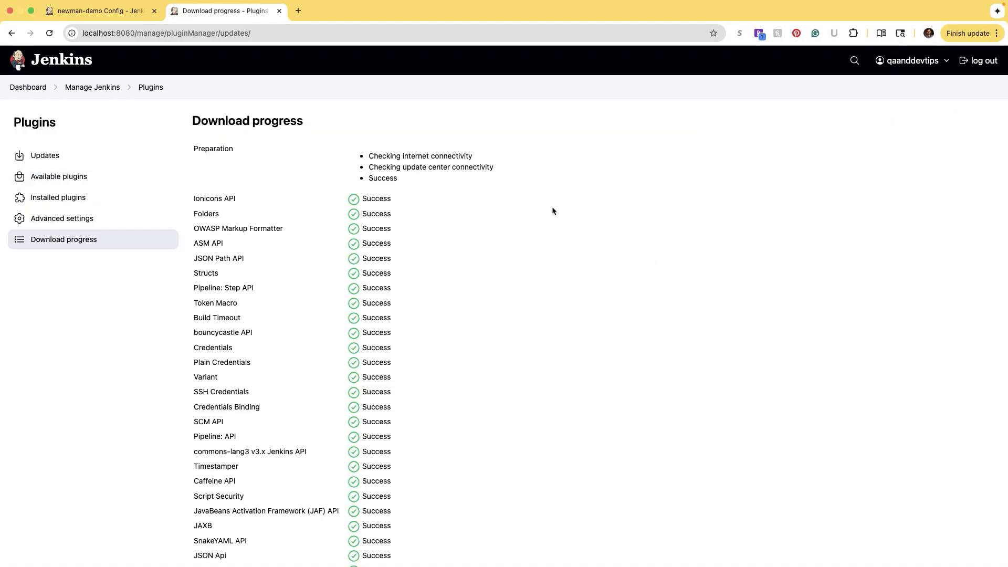
- Check that NodeJS shows Success in the download progress, then return to Manage Jenkins
scroll(395, 226, down, 20)
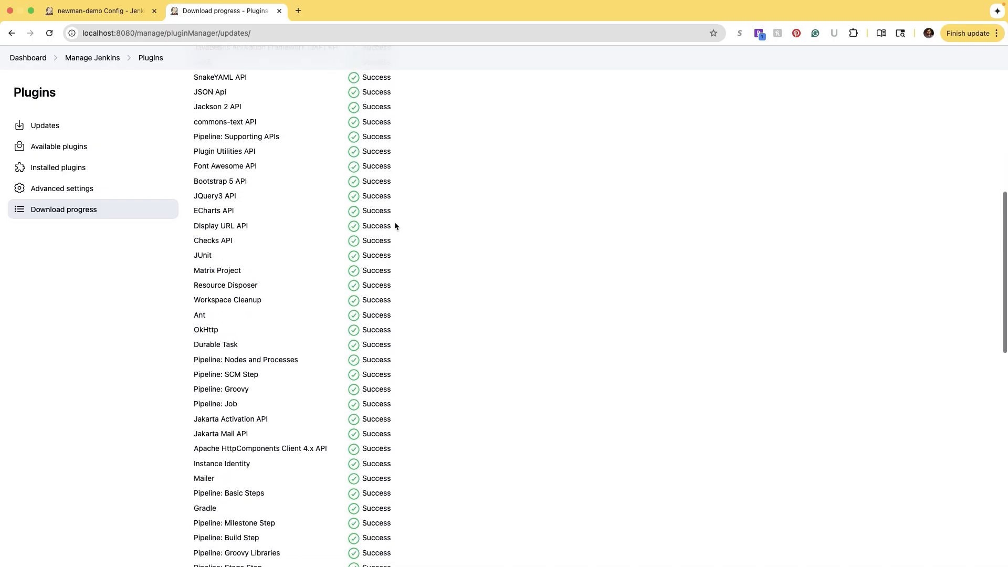
scroll(400, 226, down, 3)
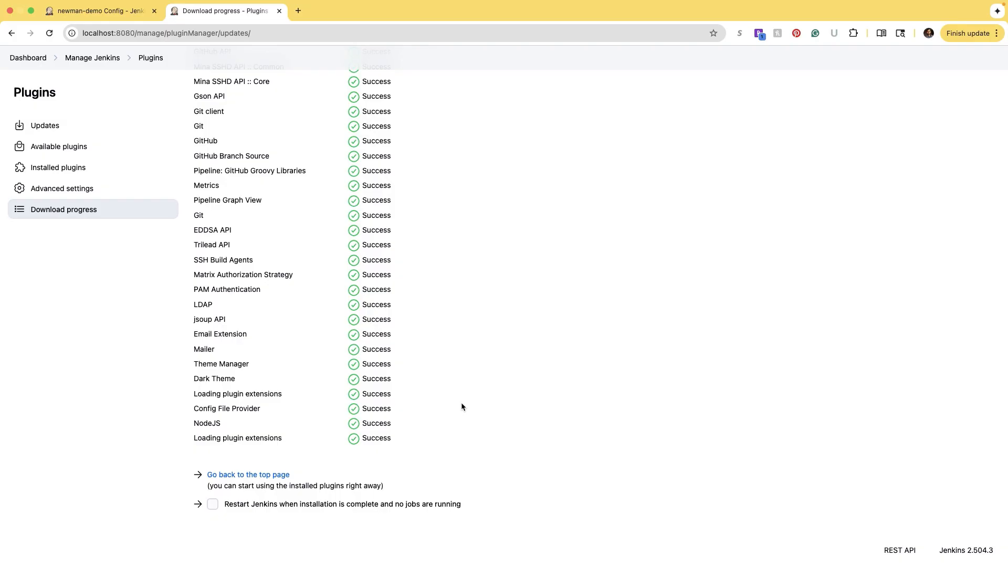
scroll(462, 407, up, 7)
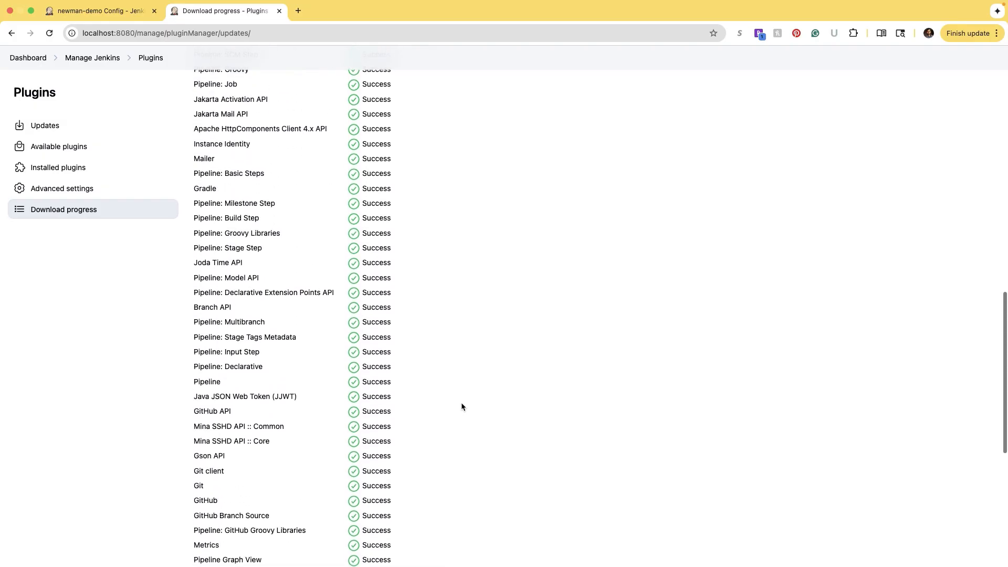
scroll(461, 405, up, 15)
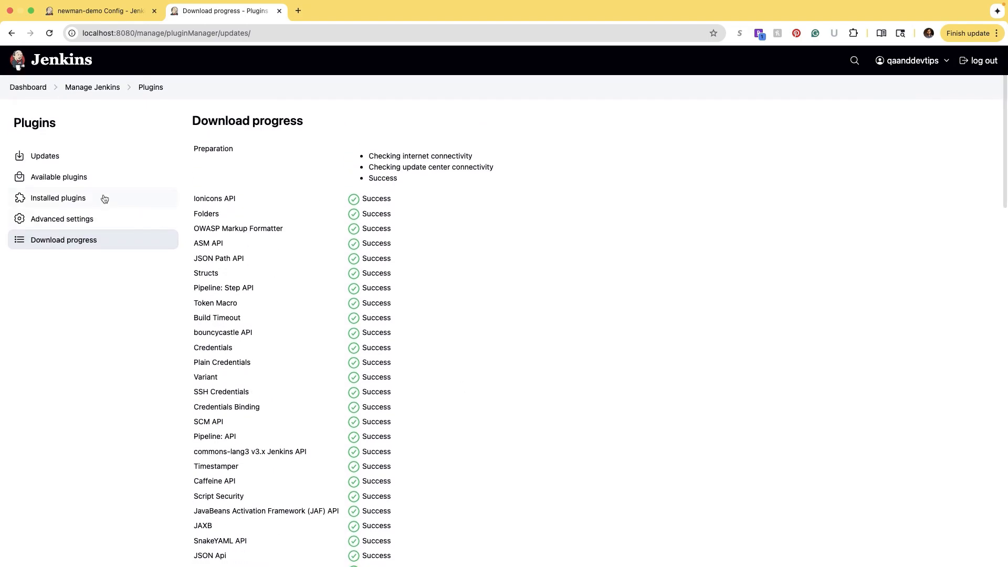
click(91, 86)
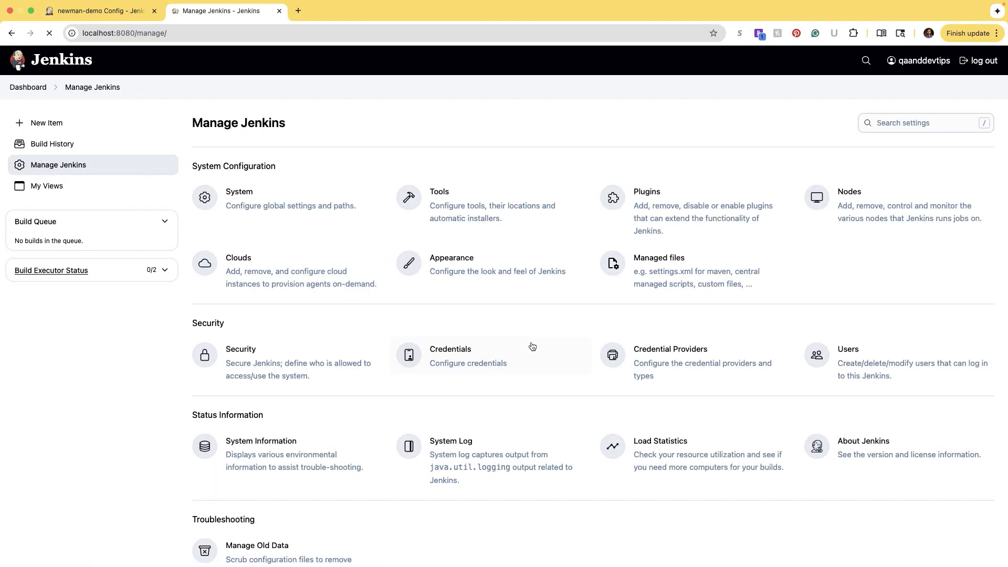
- Under Tools, add a NodeJS installation that auto-installs NodeJS 24.3.0 from nodejs.org
click(445, 205)
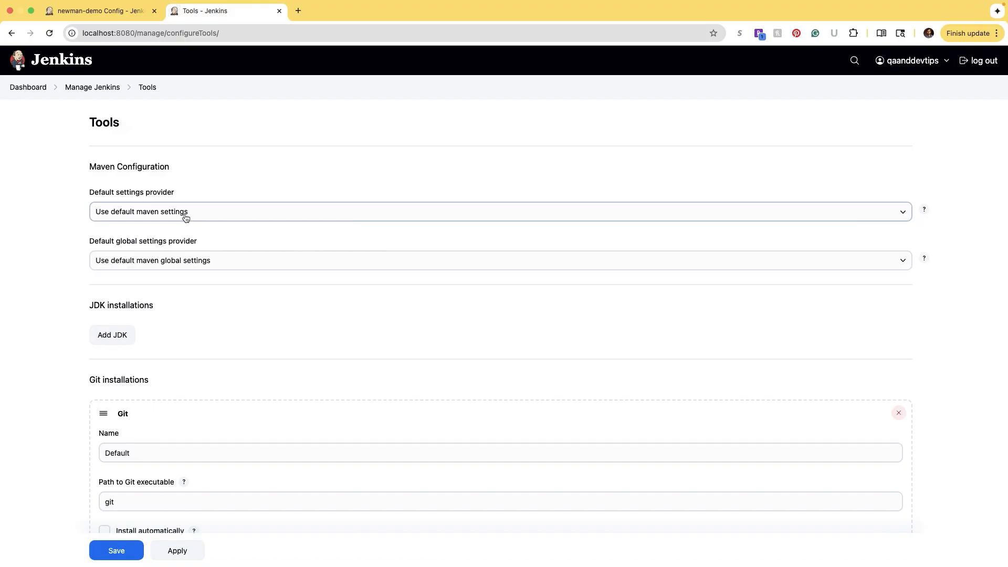
scroll(179, 294, down, 7)
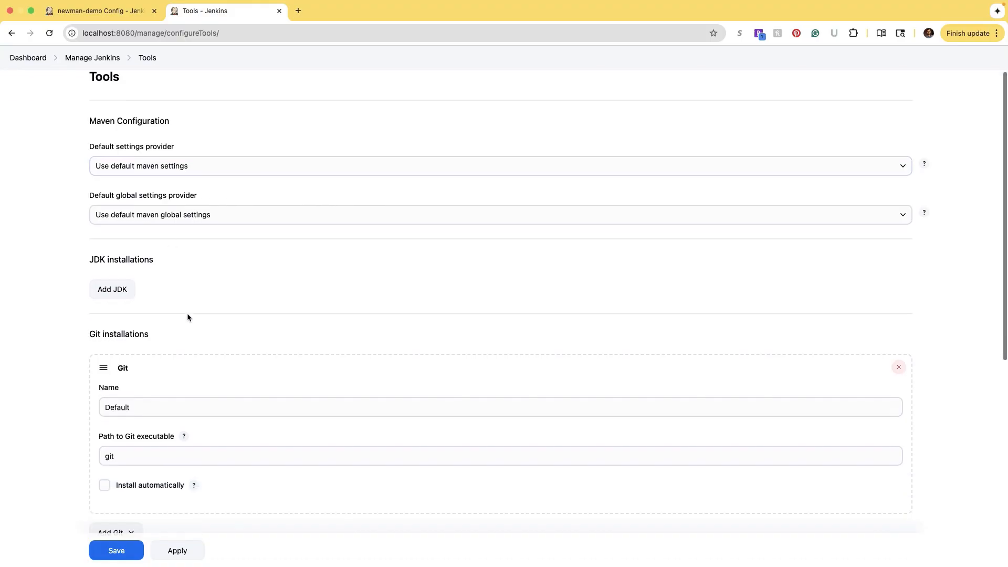
scroll(177, 298, down, 1)
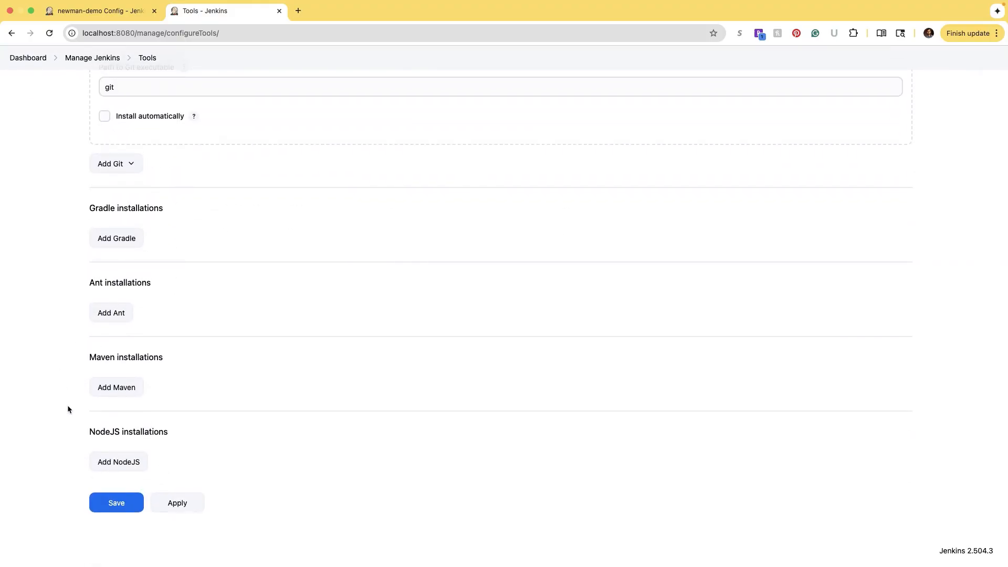
drag(175, 432, 90, 429)
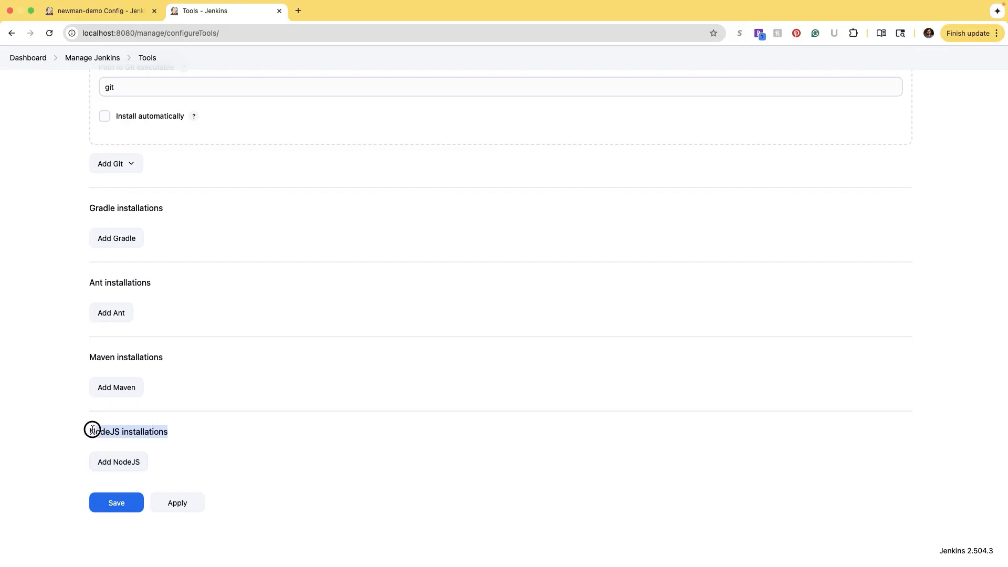
right_click(91, 426)
click(107, 462)
scroll(267, 451, down, 3)
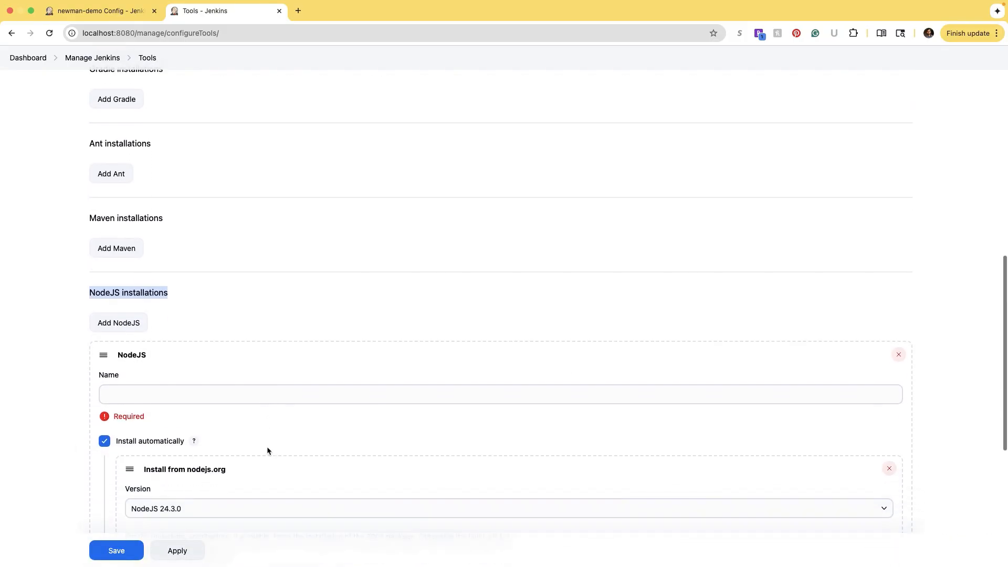
scroll(267, 451, down, 1)
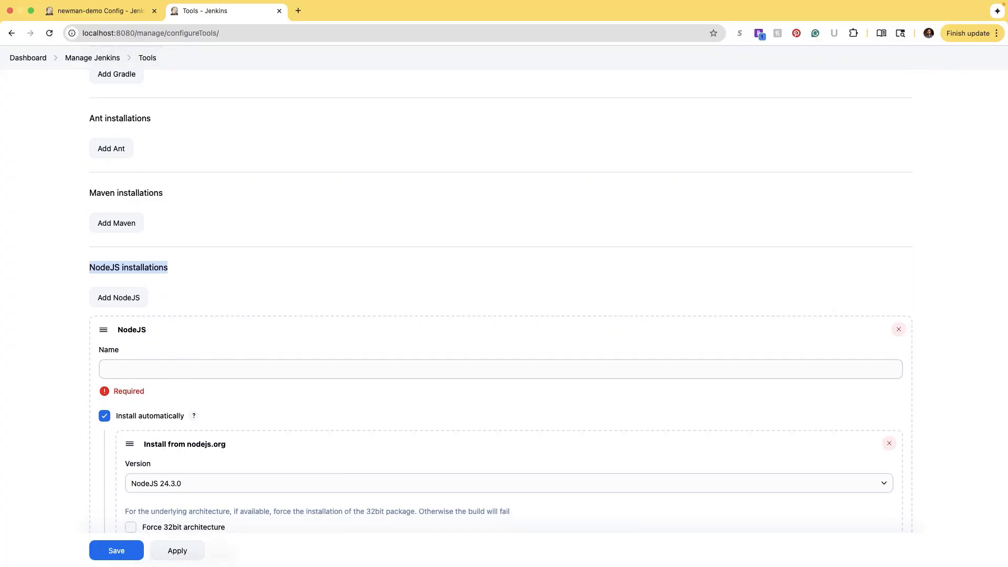
- Name the NodeJS installation 'NodeJS'
click(194, 370)
text(No)
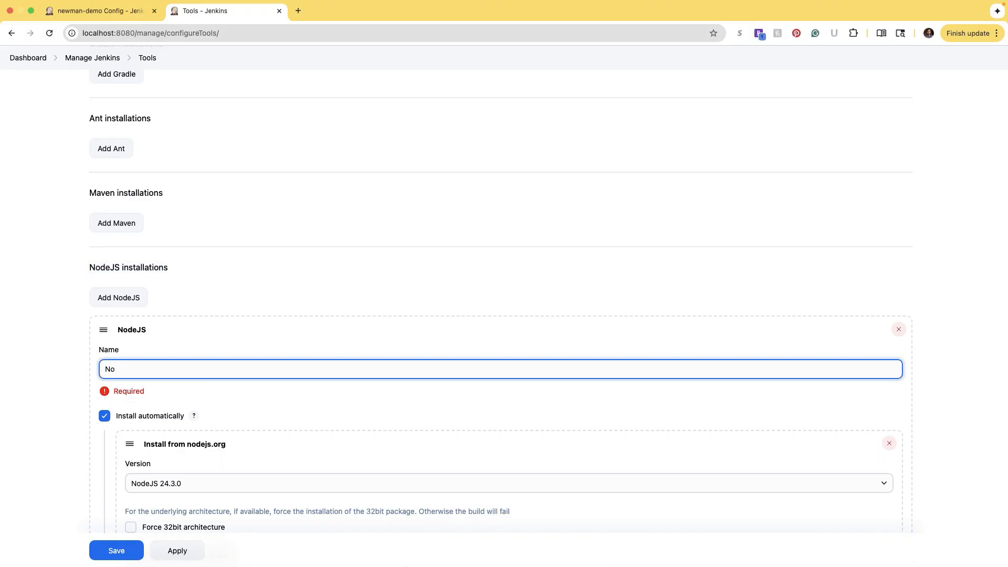
text(deJS-1)
key(BackSpace)
key(BackSpace)
scroll(548, 302, down, 1)
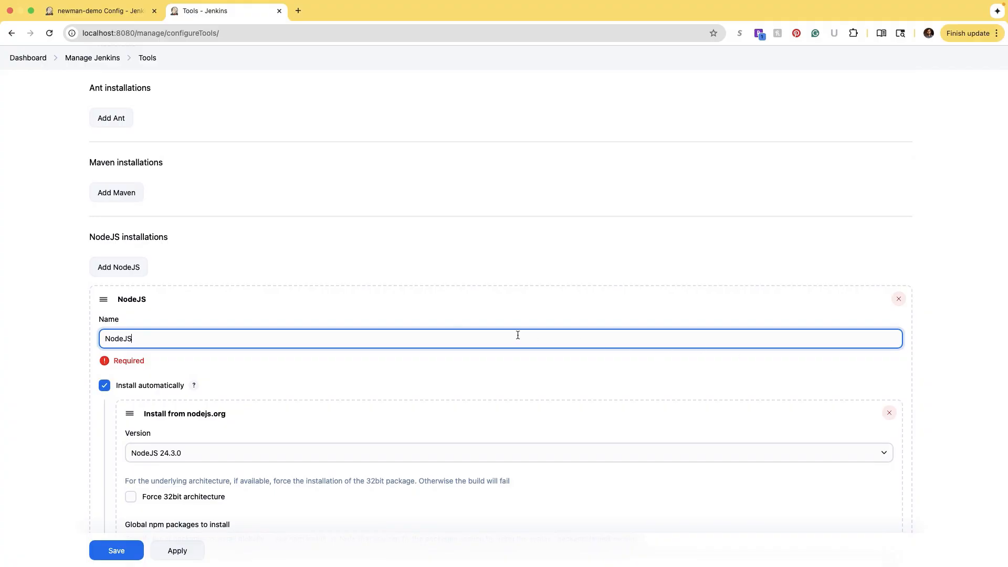
scroll(41, 370, down, 2)
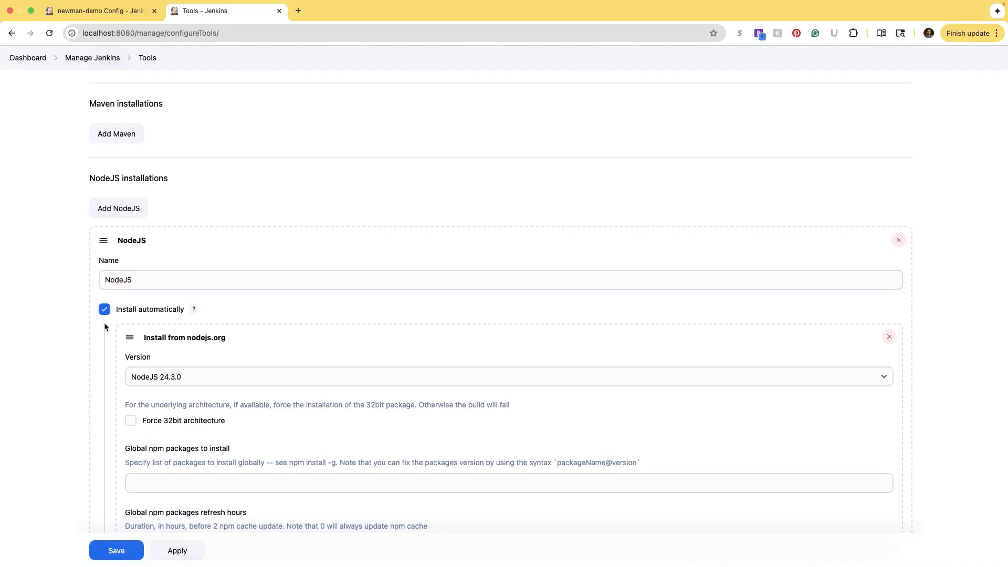
- Keep automatic installation from nodejs.org with version NodeJS 24.3.0
click(104, 327)
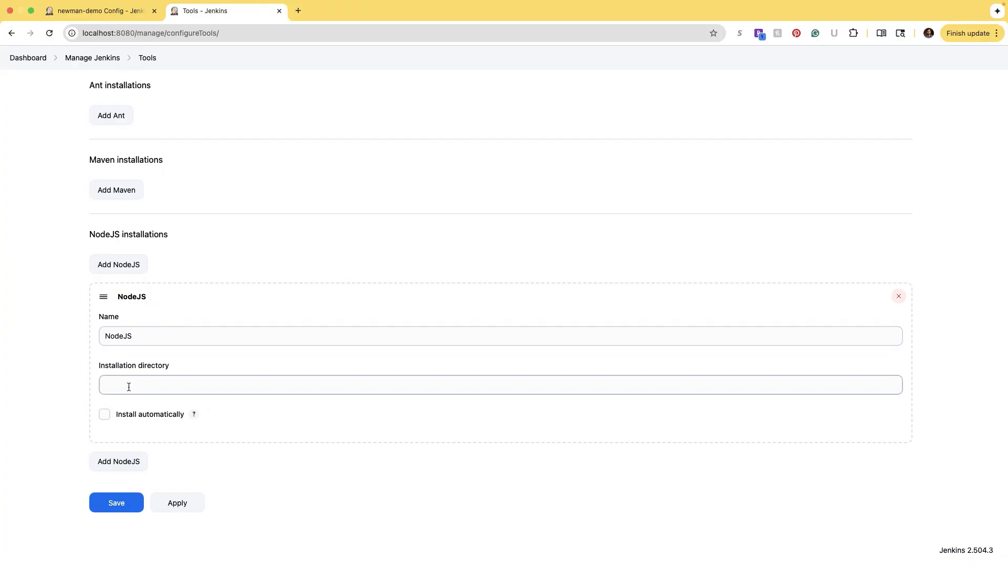
click(104, 414)
scroll(53, 360, down, 1)
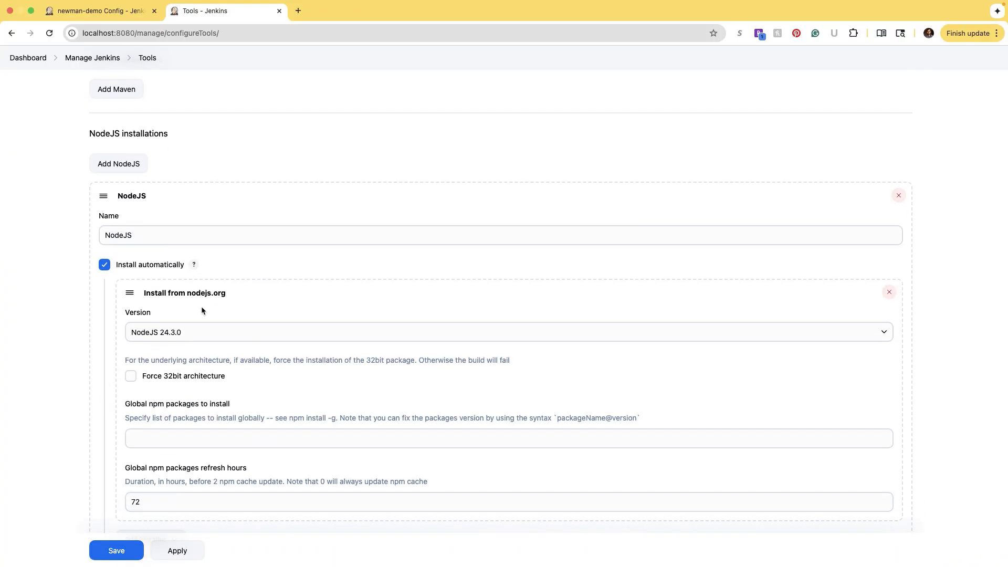
click(184, 335)
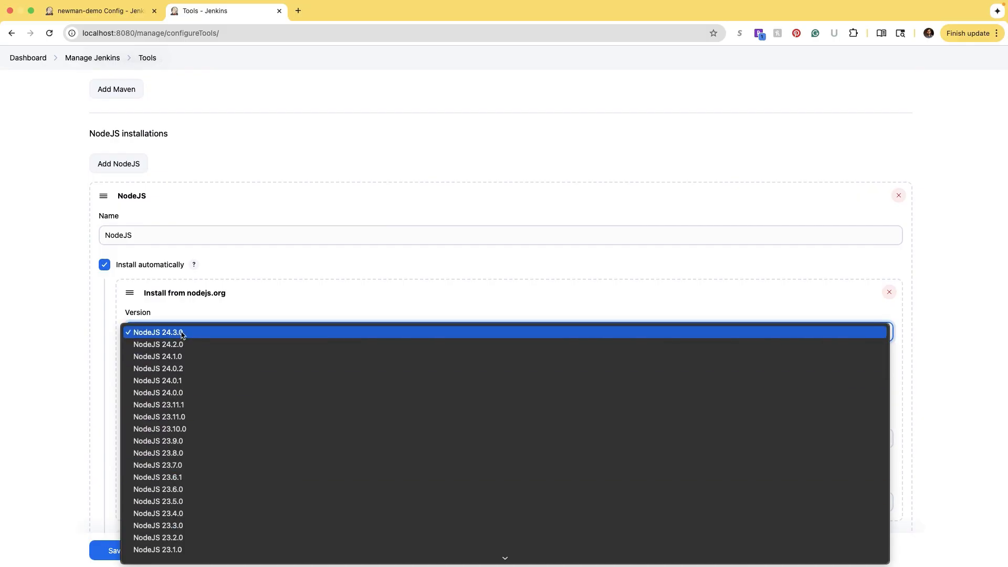
scroll(178, 398, down, 5)
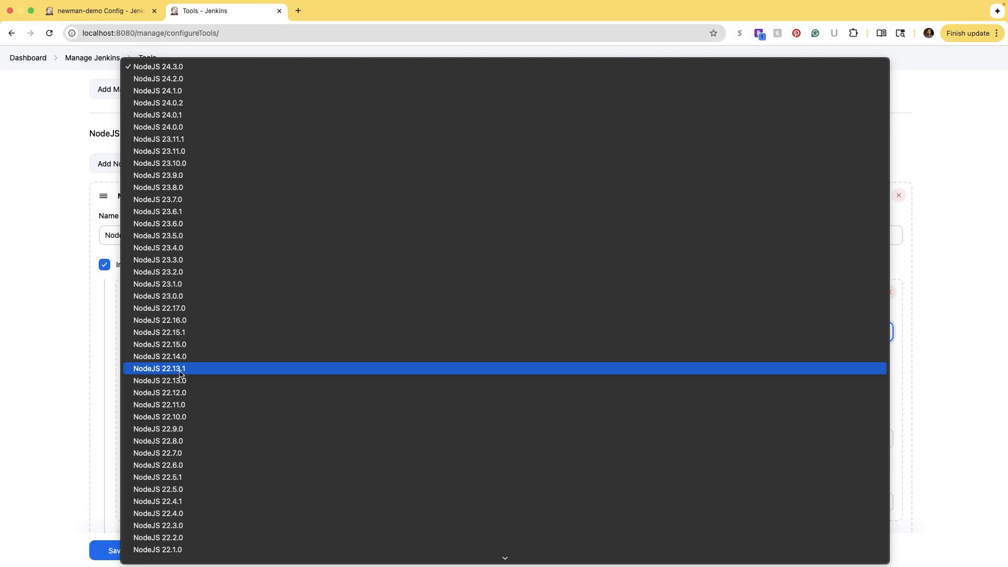
click(160, 66)
click(29, 350)
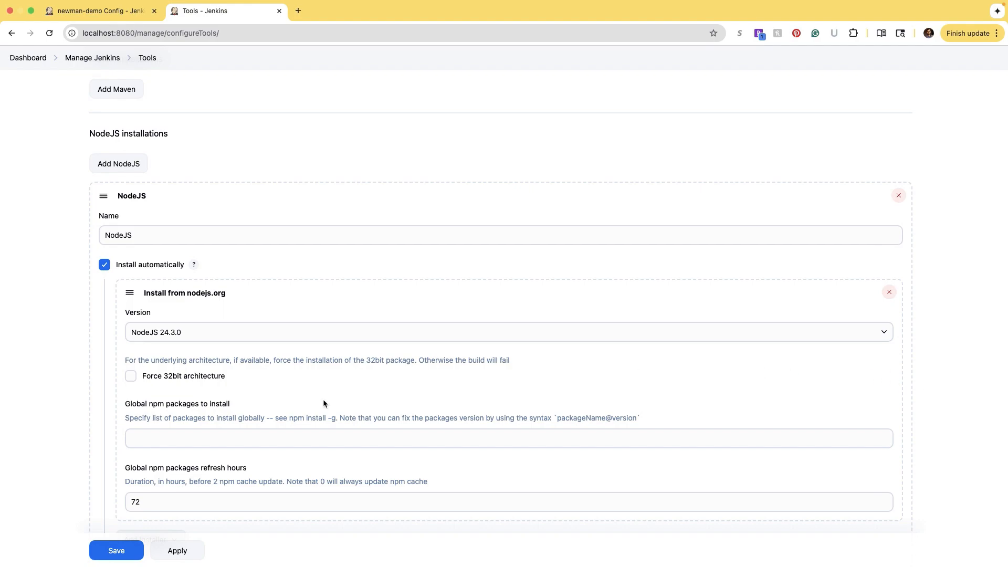
- Enter 'newman' as a global npm package and save the tool configuration
drag(231, 403, 166, 398)
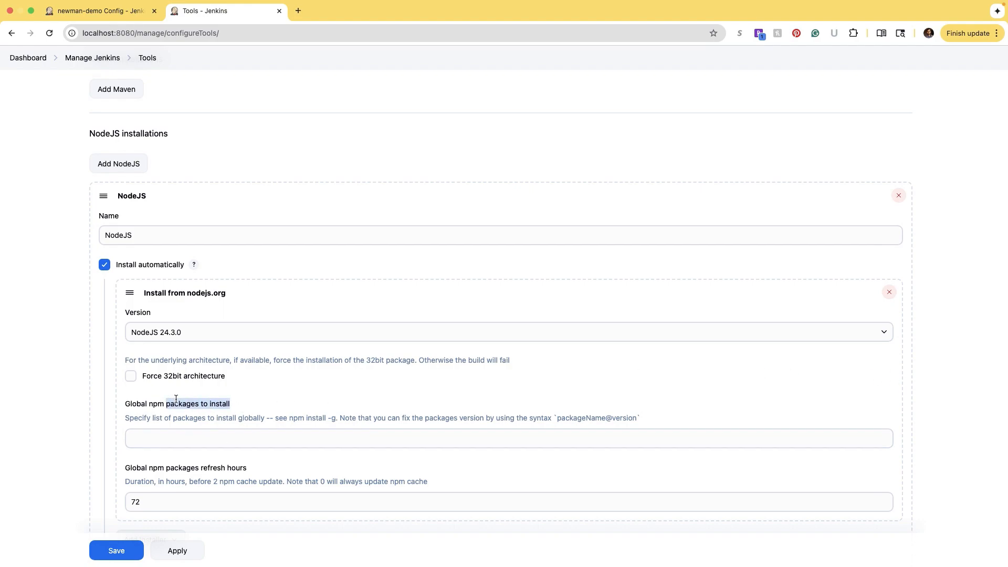
scroll(303, 393, down, 1)
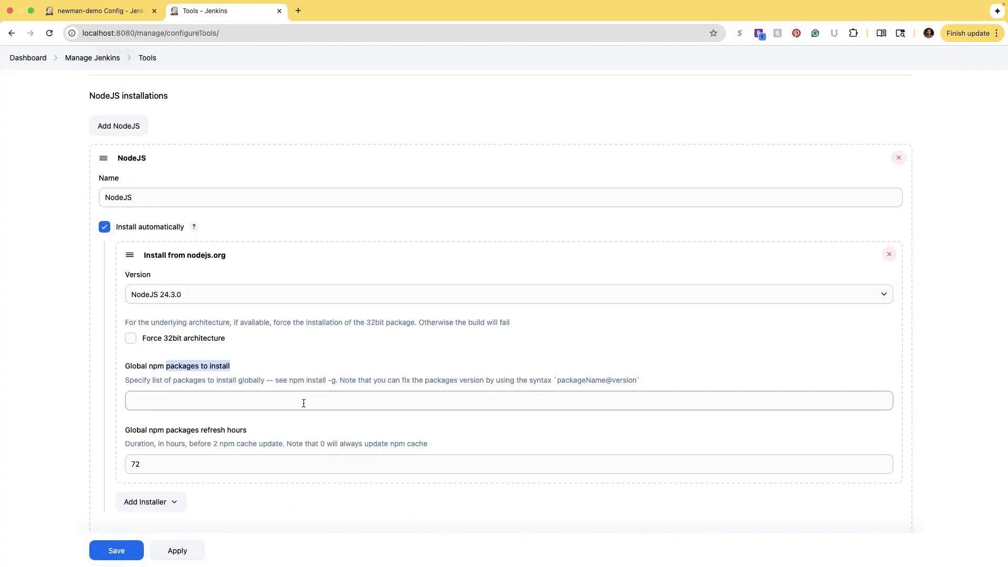
click(248, 398)
scroll(186, 383, up, 1)
scroll(187, 383, up, 1)
text(newman)
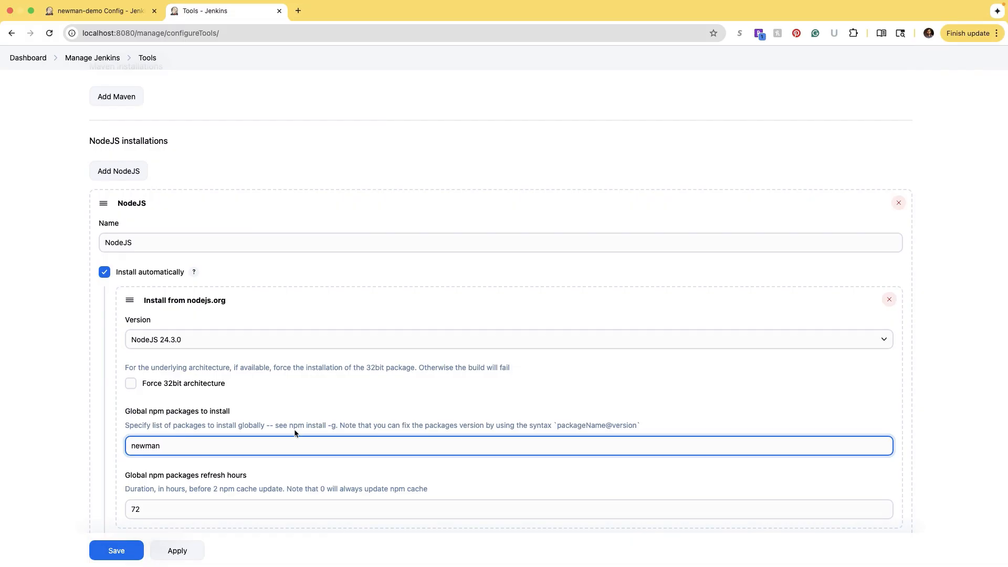
drag(265, 424, 312, 425)
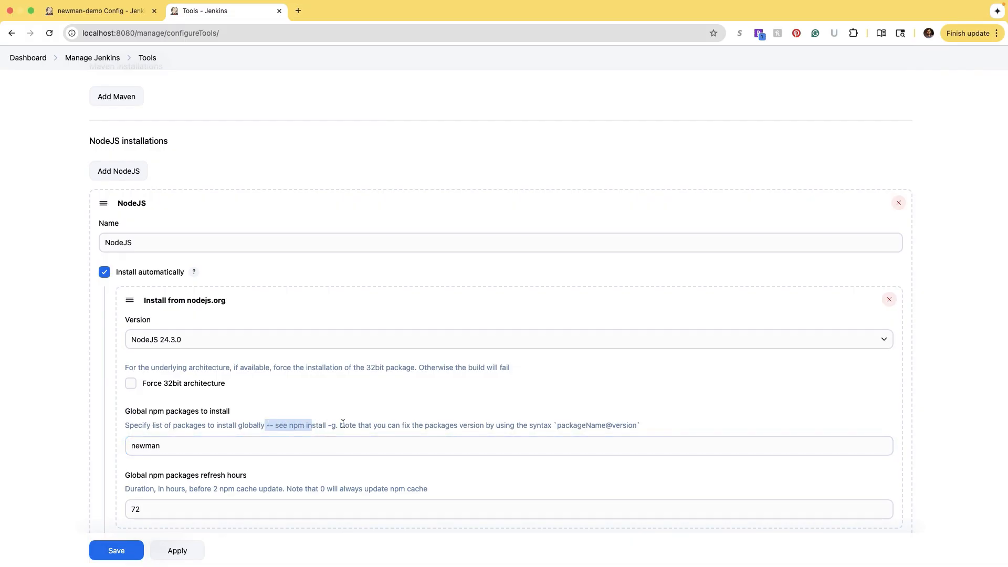
scroll(388, 423, up, 1)
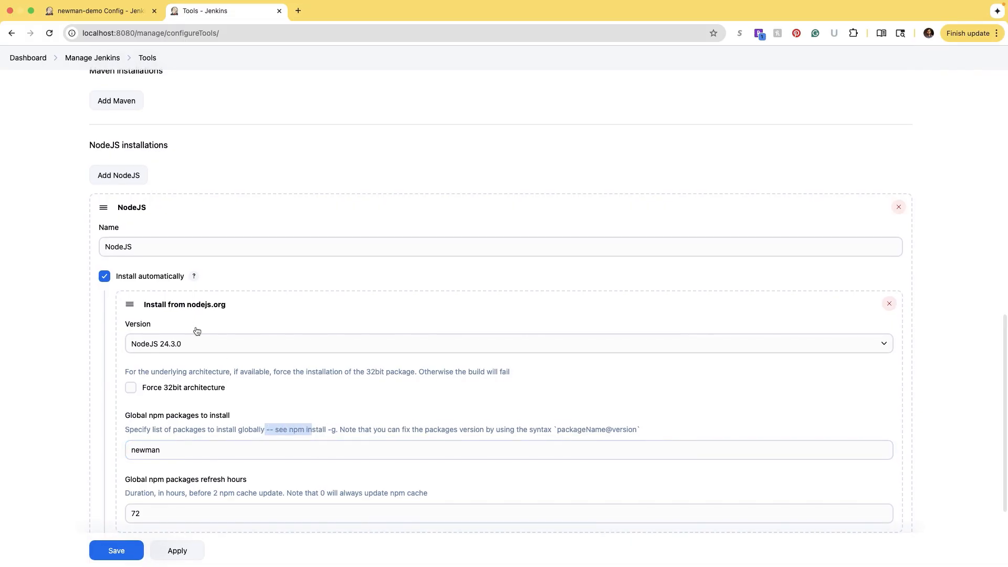
scroll(407, 423, down, 3)
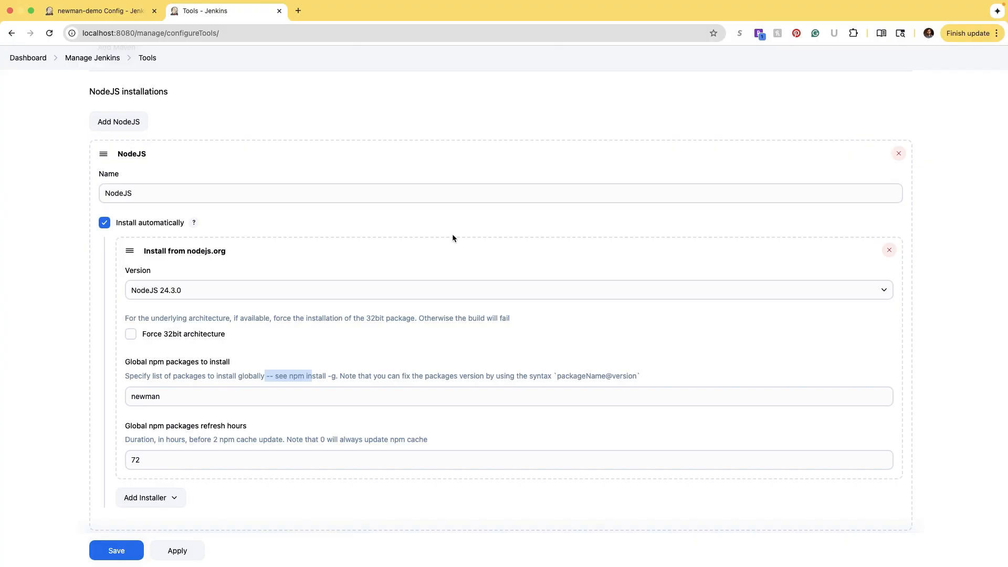
click(114, 553)
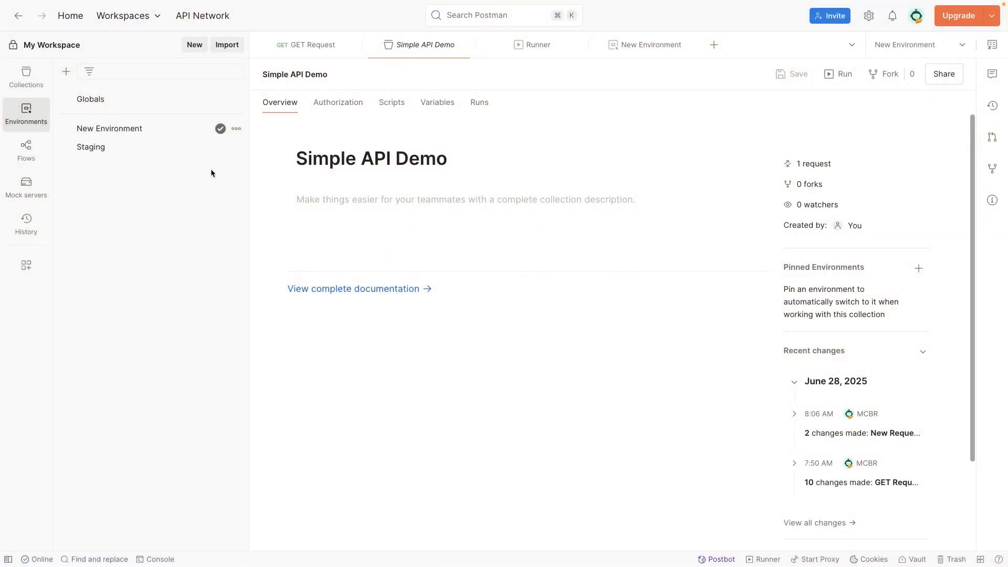
- Open Simple API Demo's export as Collection v2.1, cancel it, and go to Environments
click(29, 77)
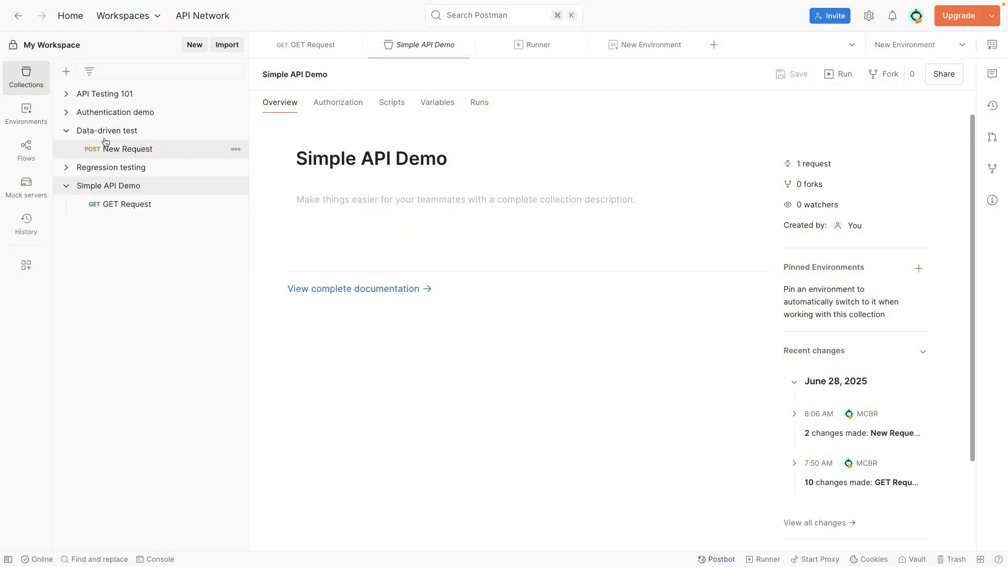
mouse_move(150, 184)
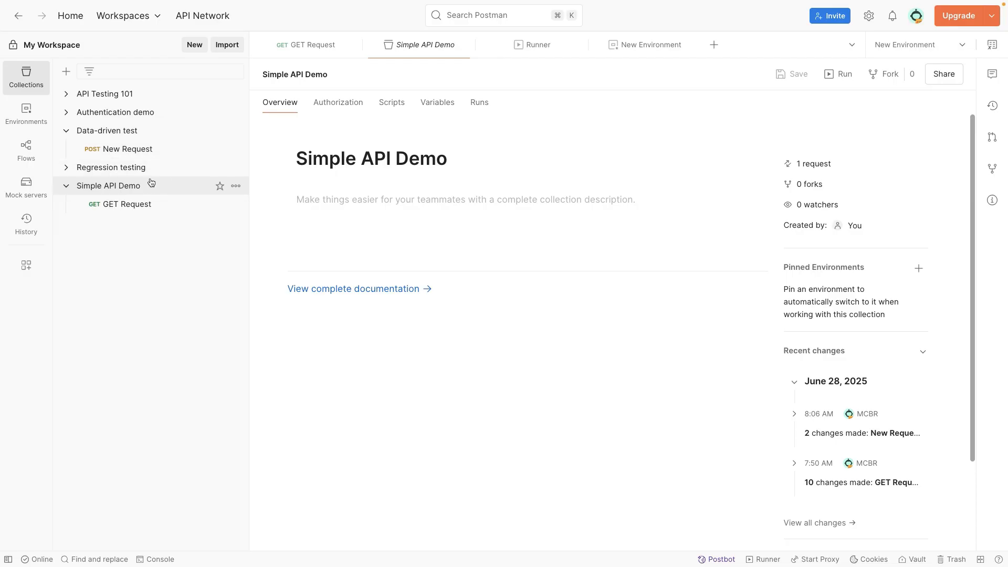
click(234, 188)
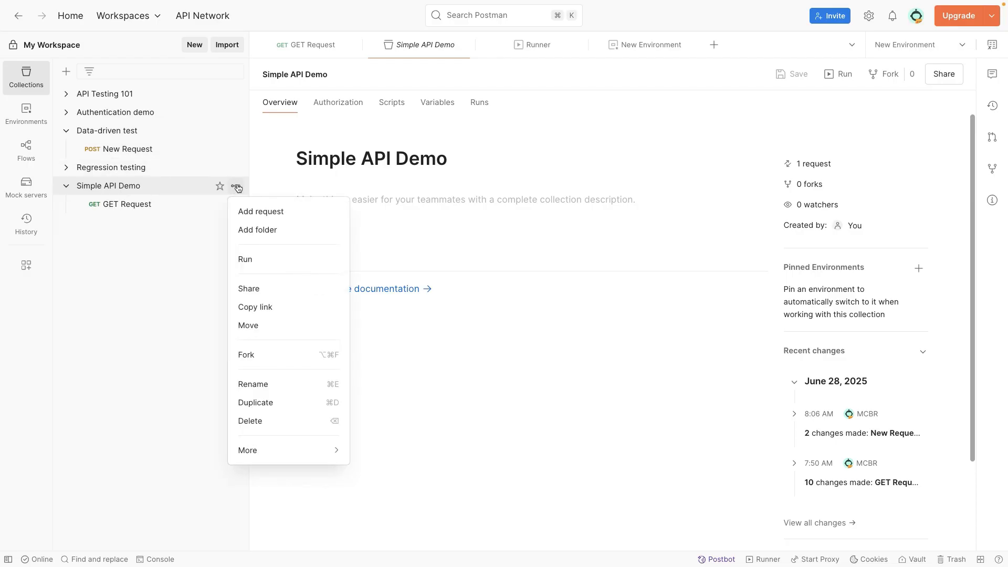
mouse_move(294, 459)
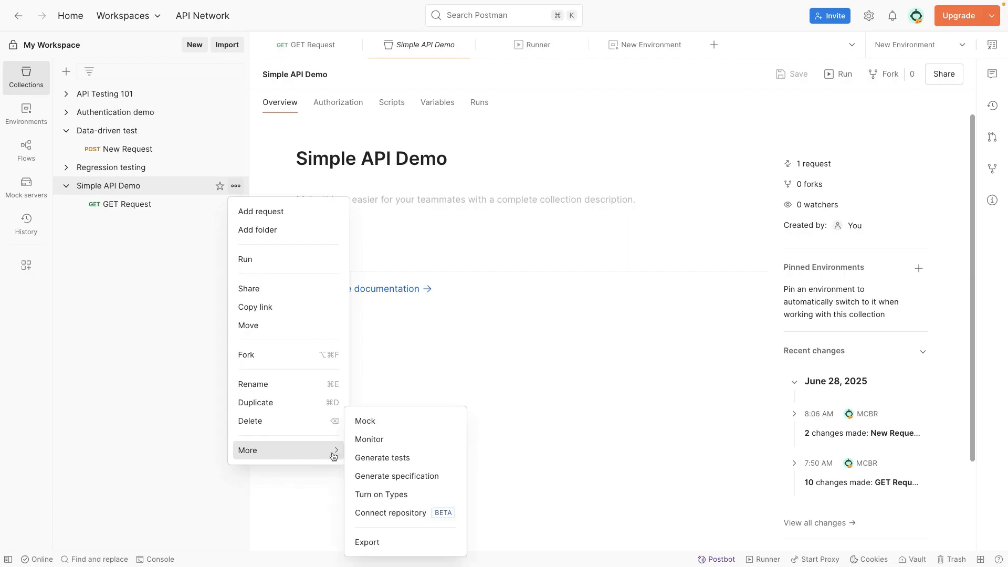
click(386, 542)
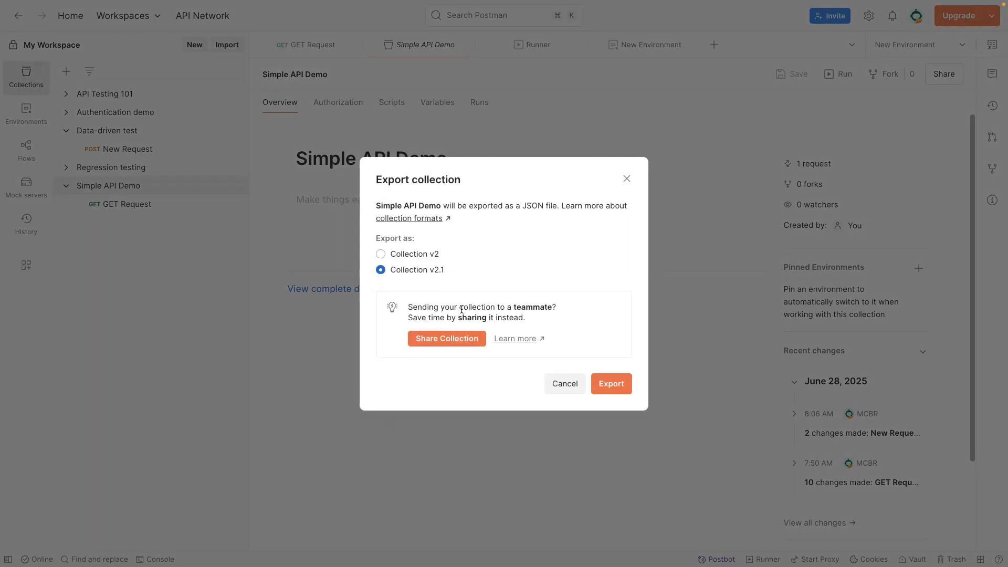
click(400, 271)
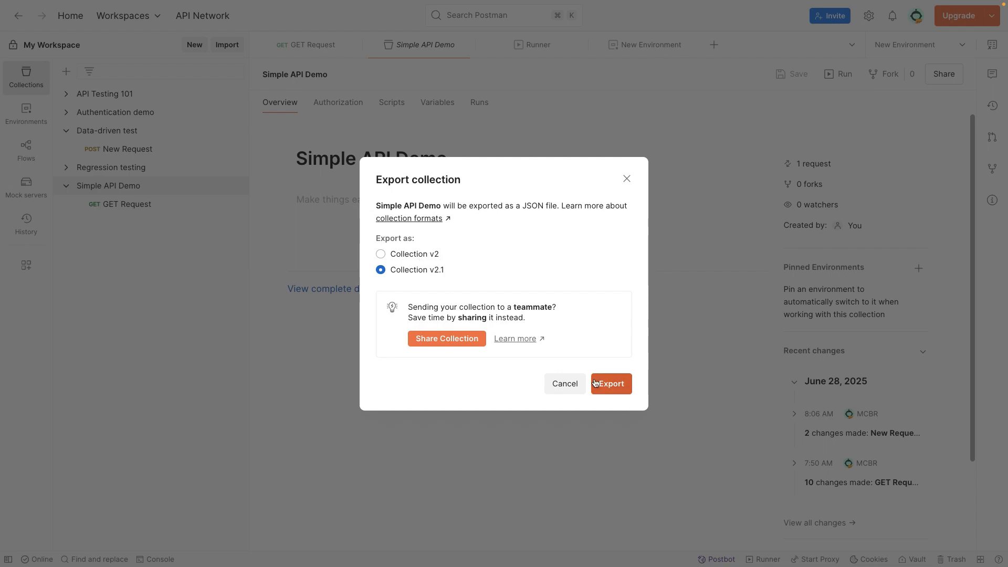
click(566, 388)
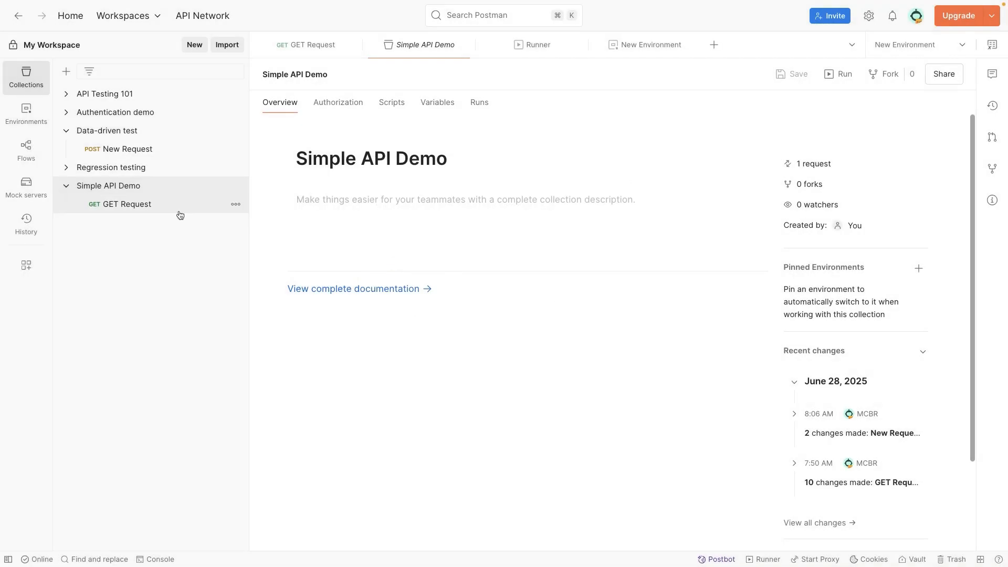
click(27, 111)
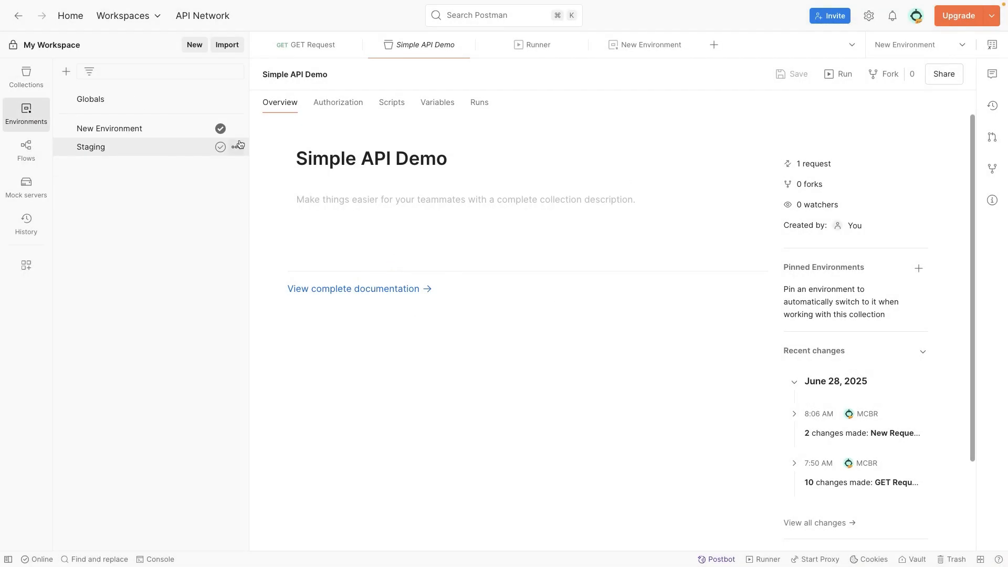
- Start exporting New Environment, then cancel the save dialog
click(236, 129)
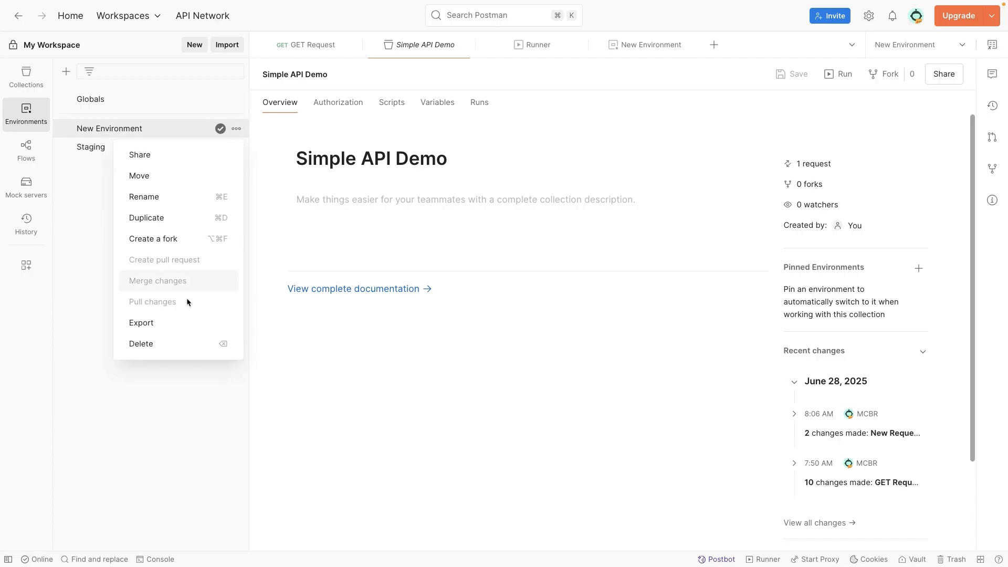
click(179, 326)
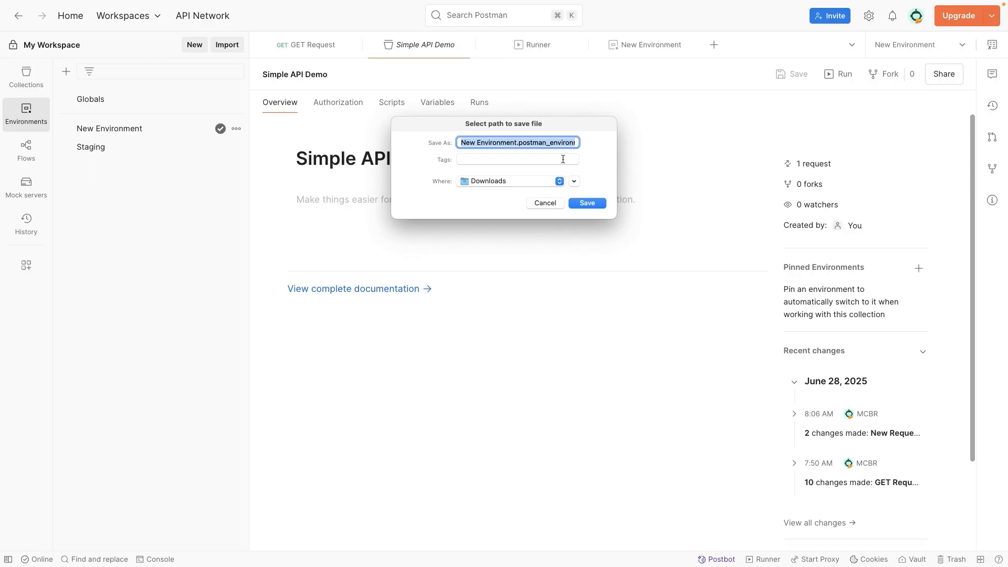
click(546, 202)
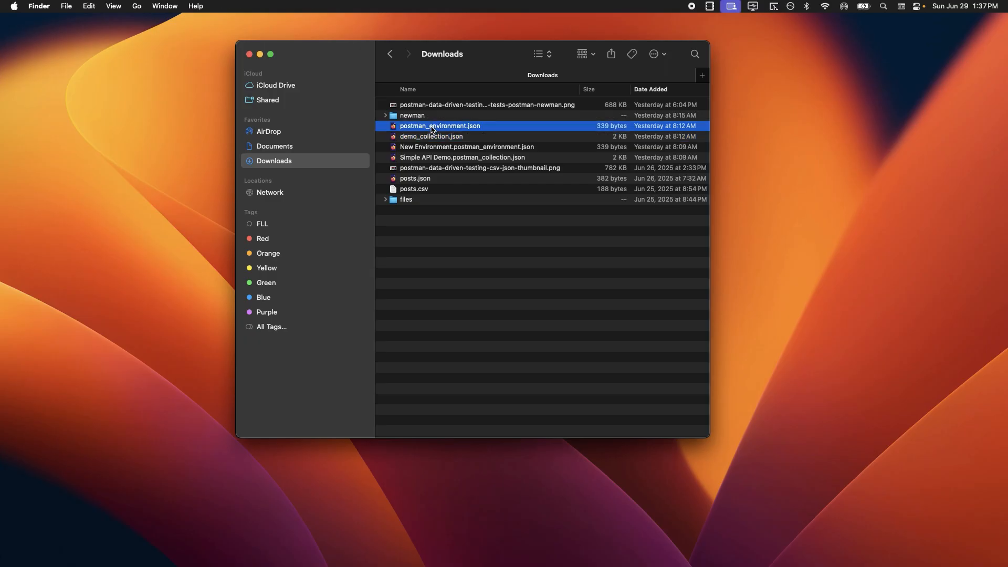
- Select demo_collection.json in Finder's Downloads folder
click(433, 138)
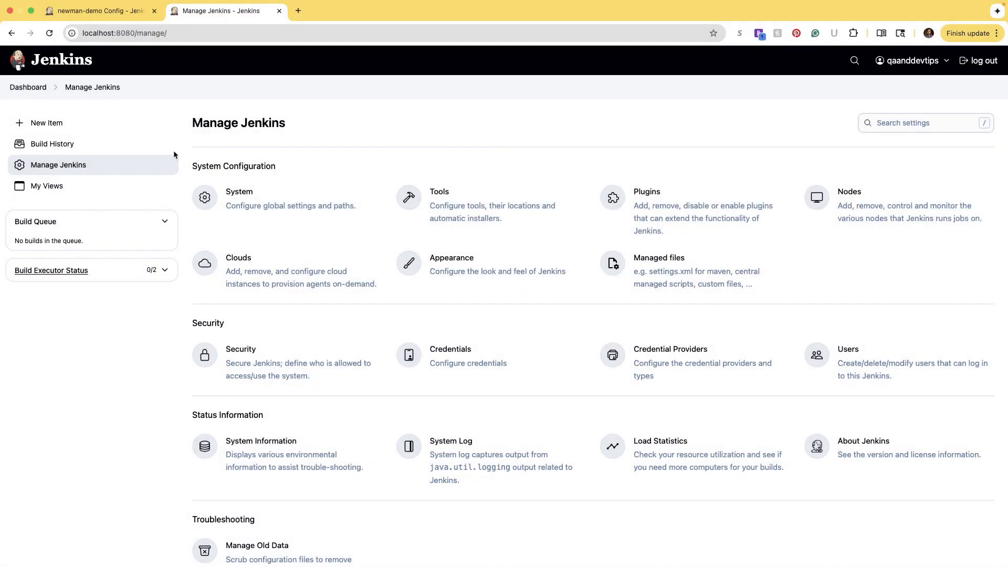
- Create a Freestyle project item named 'newman demo freestyle'
click(77, 123)
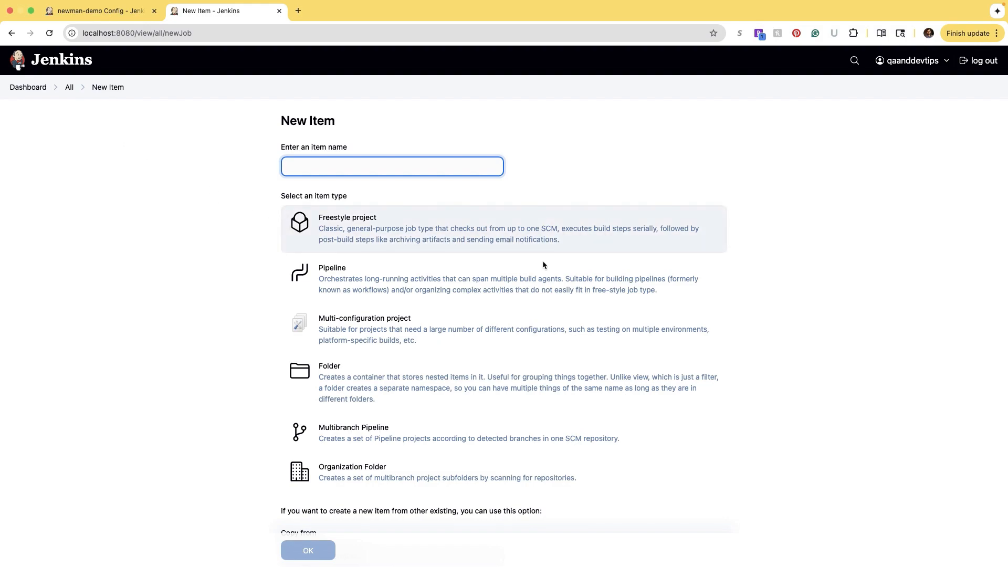
scroll(511, 242, down, 1)
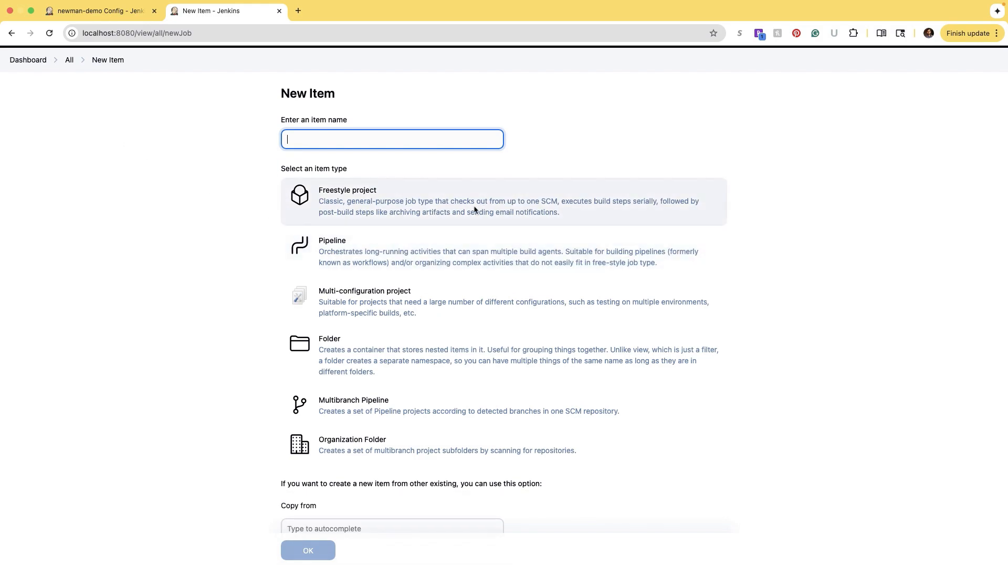
scroll(467, 210, up, 1)
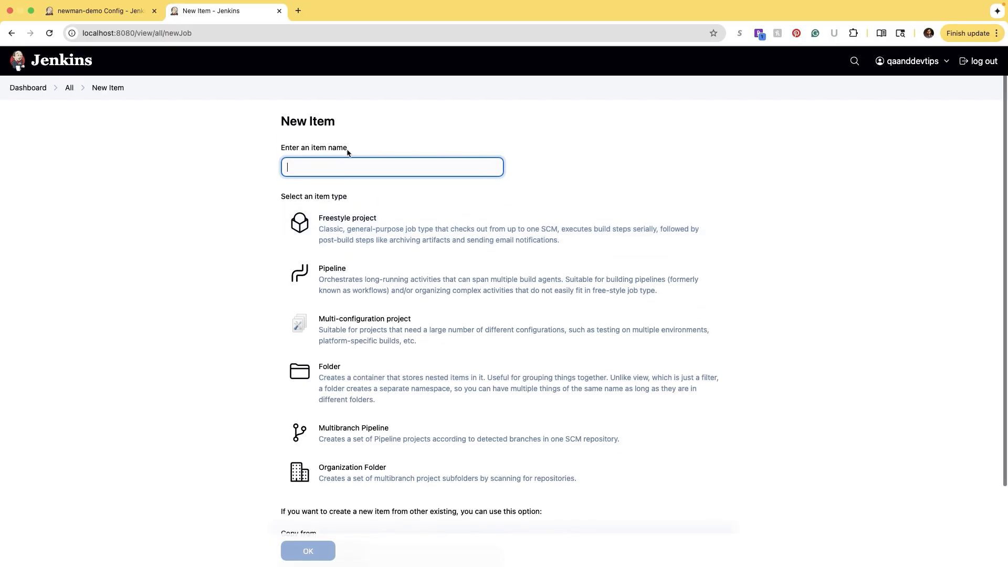
click(247, 112)
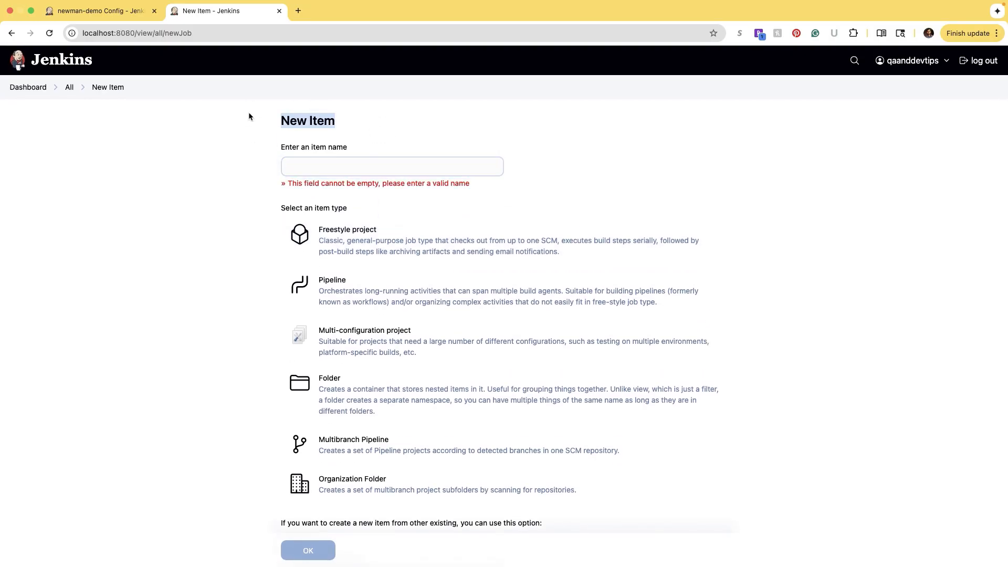
drag(248, 111, 270, 121)
scroll(291, 164, down, 1)
click(291, 167)
text(new)
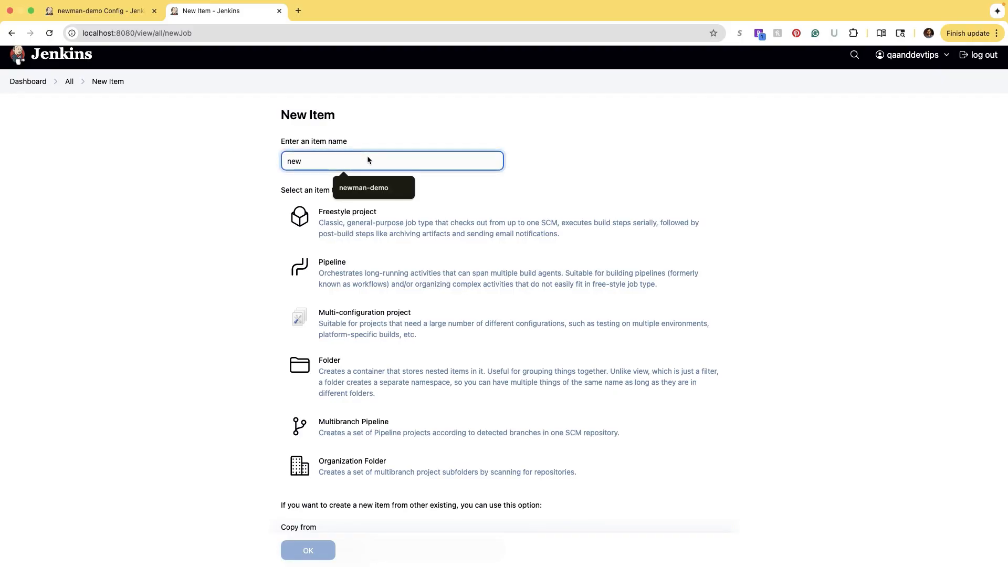
text(man demo freestyle)
scroll(236, 156, down, 1)
click(317, 168)
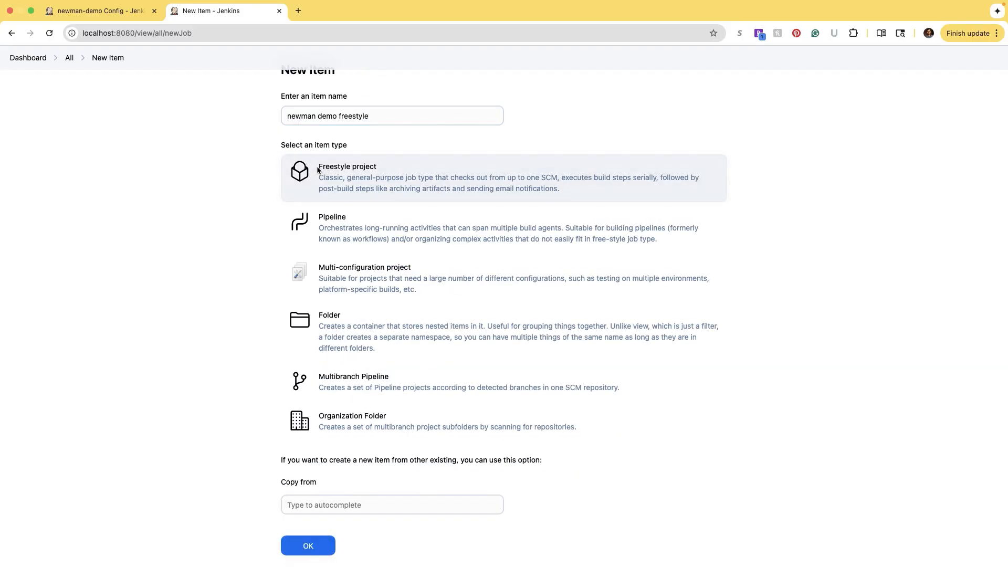
scroll(312, 409, up, 5)
scroll(296, 498, down, 5)
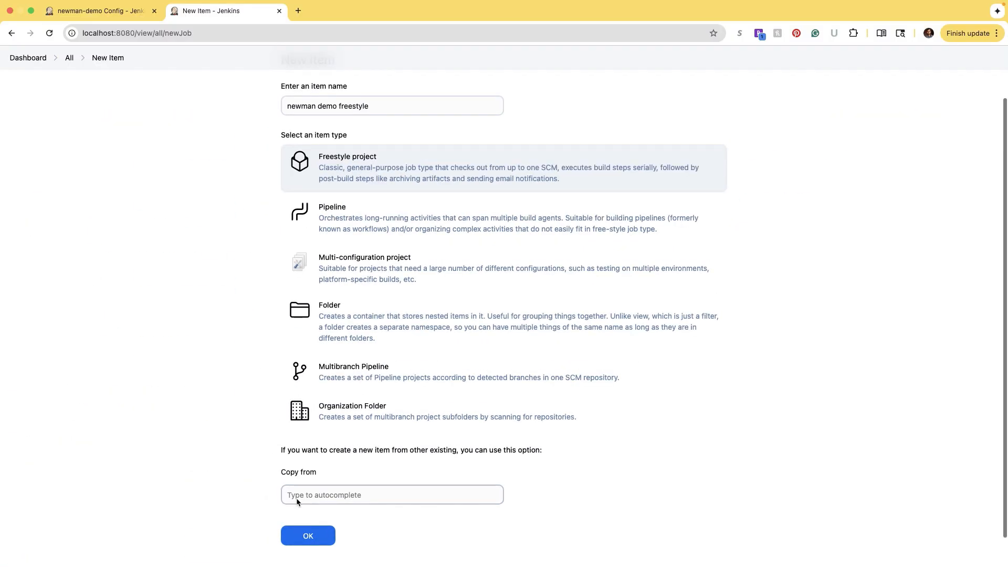
click(304, 535)
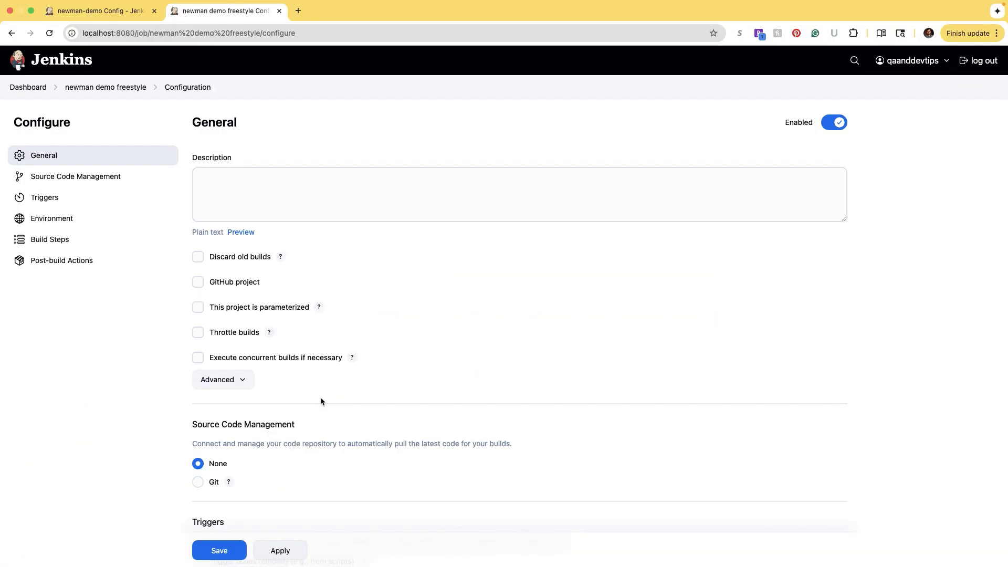
- Switch the newman demo job's source code management to Git
click(229, 196)
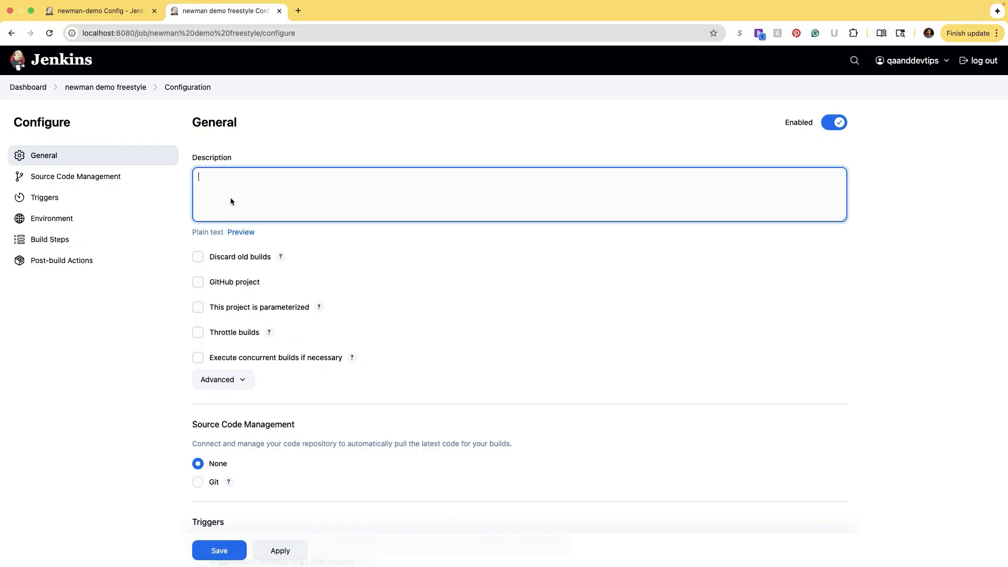
scroll(332, 274, down, 3)
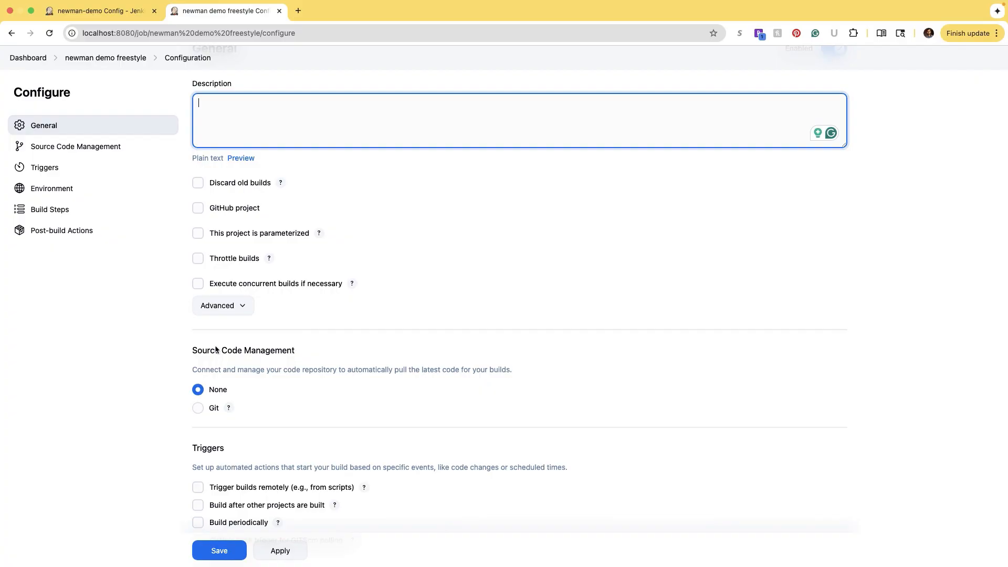
scroll(285, 361, down, 3)
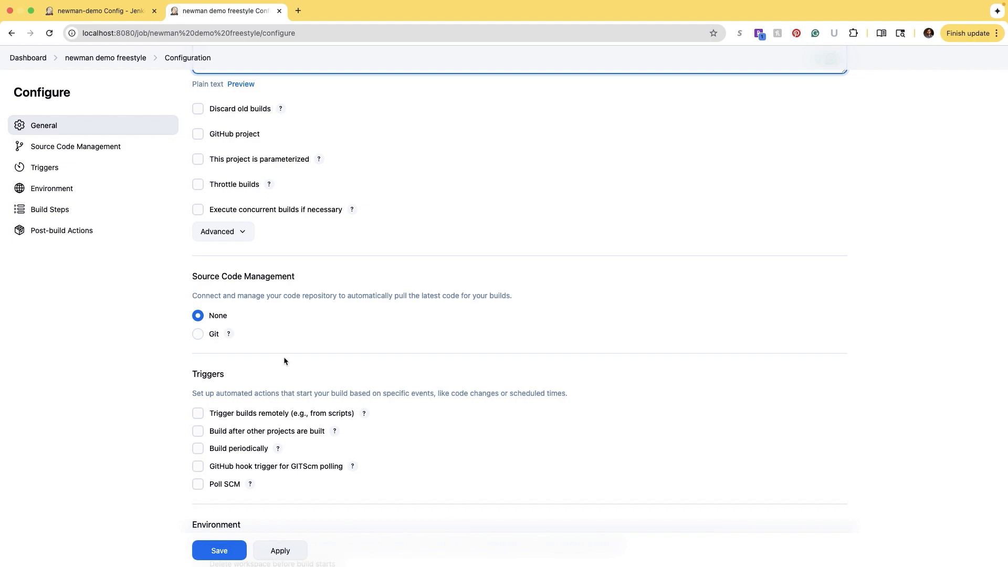
click(198, 333)
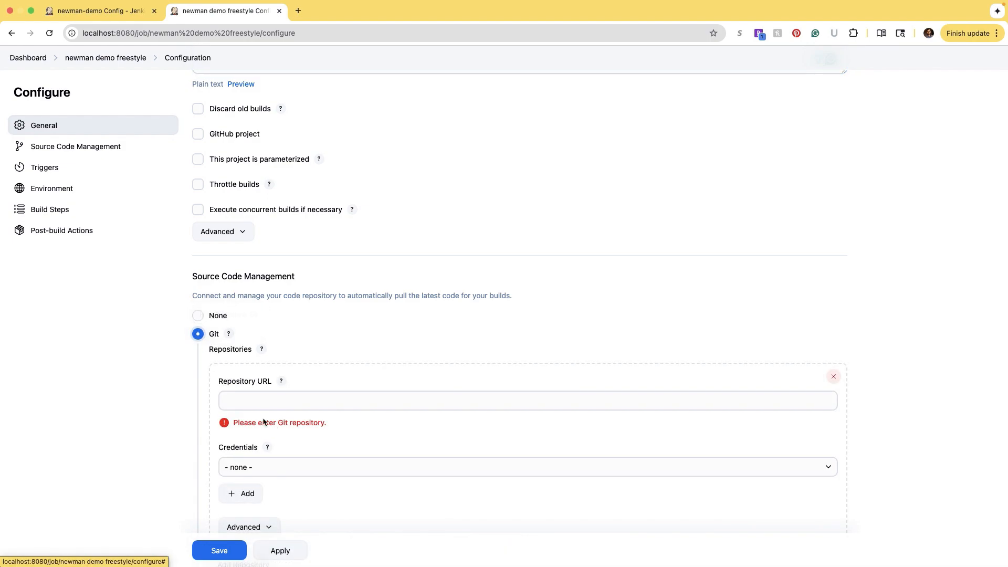
- Start adding Jenkins-store credentials, then cancel, leaving the repository URL blank
scroll(200, 406, down, 2)
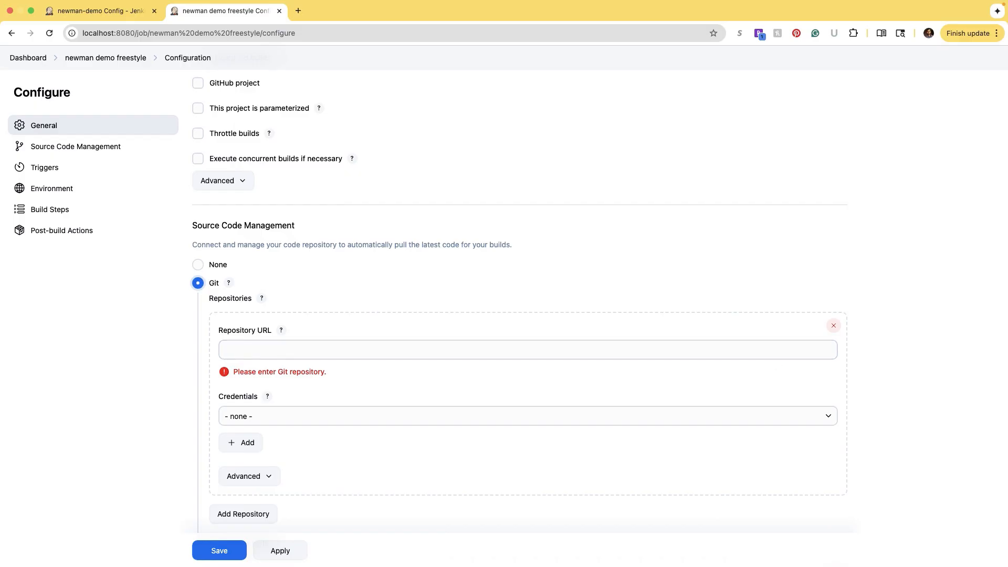
scroll(254, 329, down, 4)
click(254, 317)
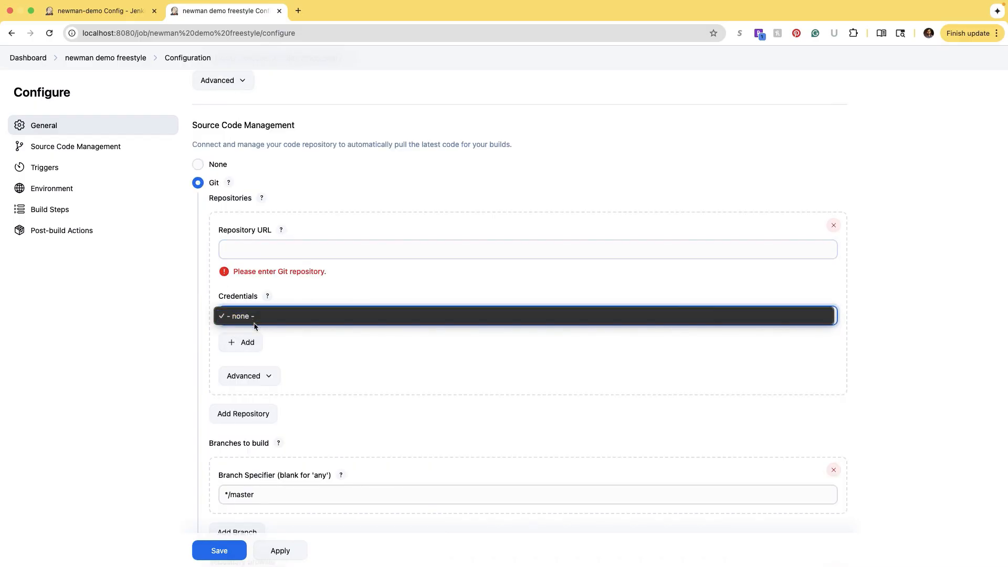
click(248, 343)
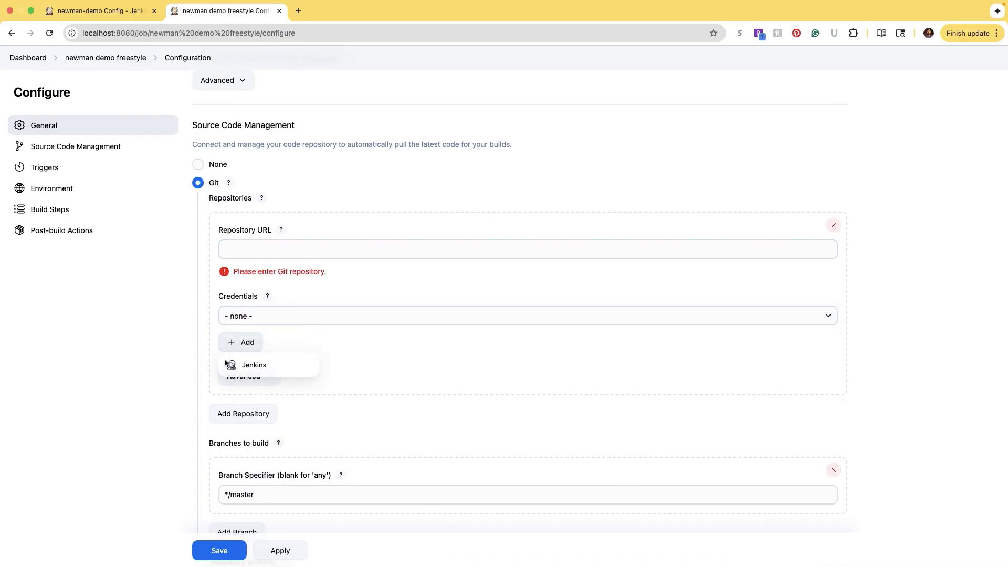
click(256, 365)
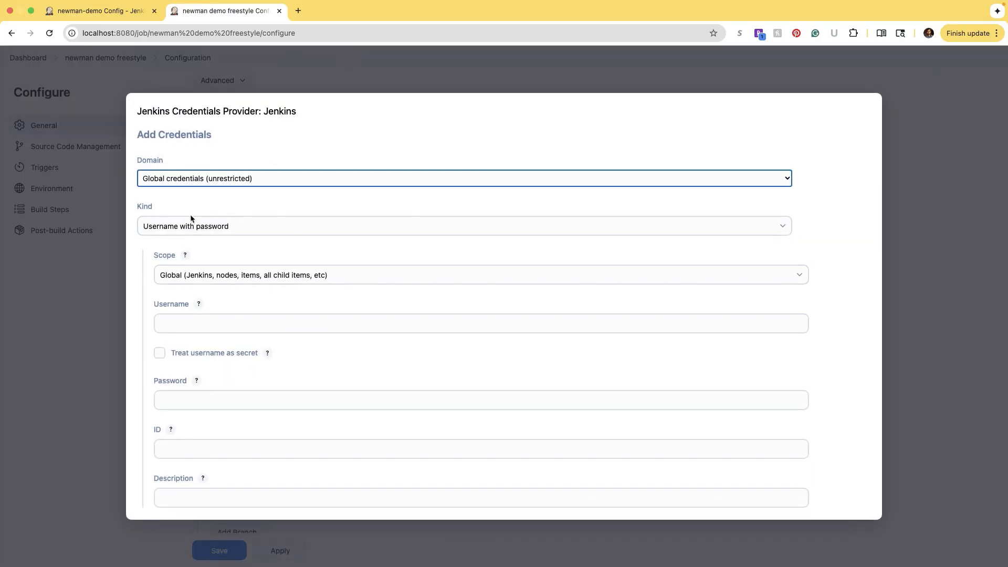
scroll(225, 366, down, 2)
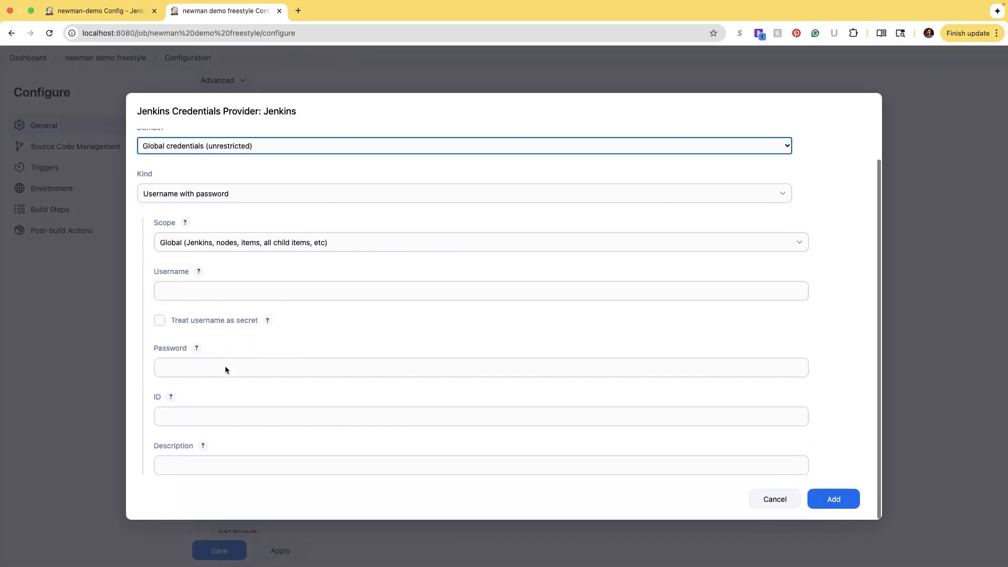
click(757, 503)
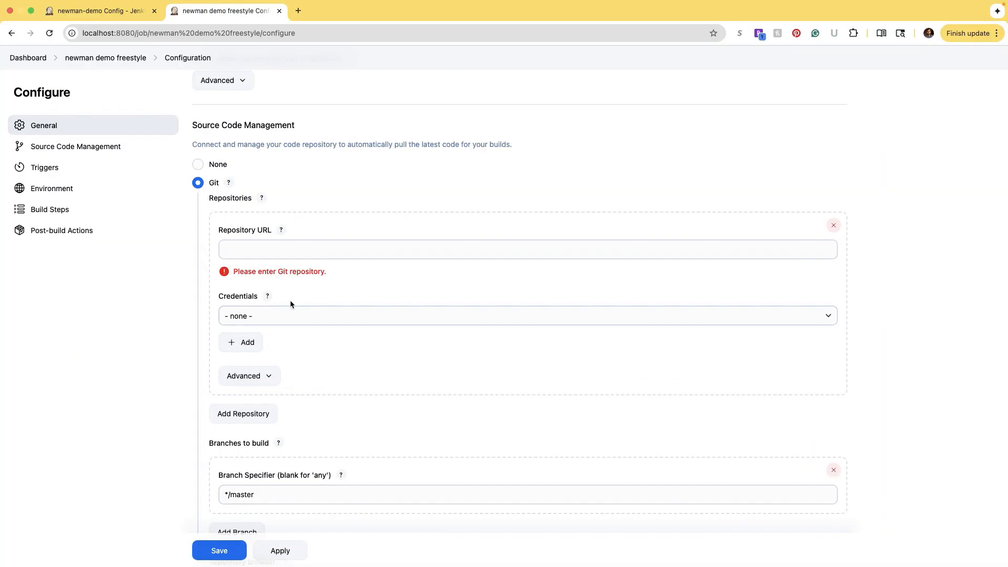
right_click(217, 303)
click(175, 249)
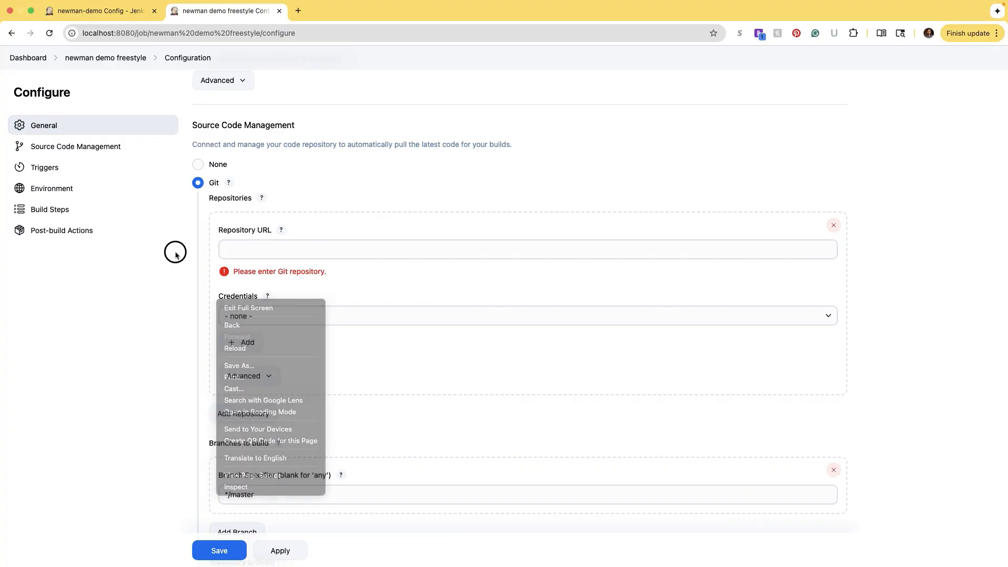
click(281, 250)
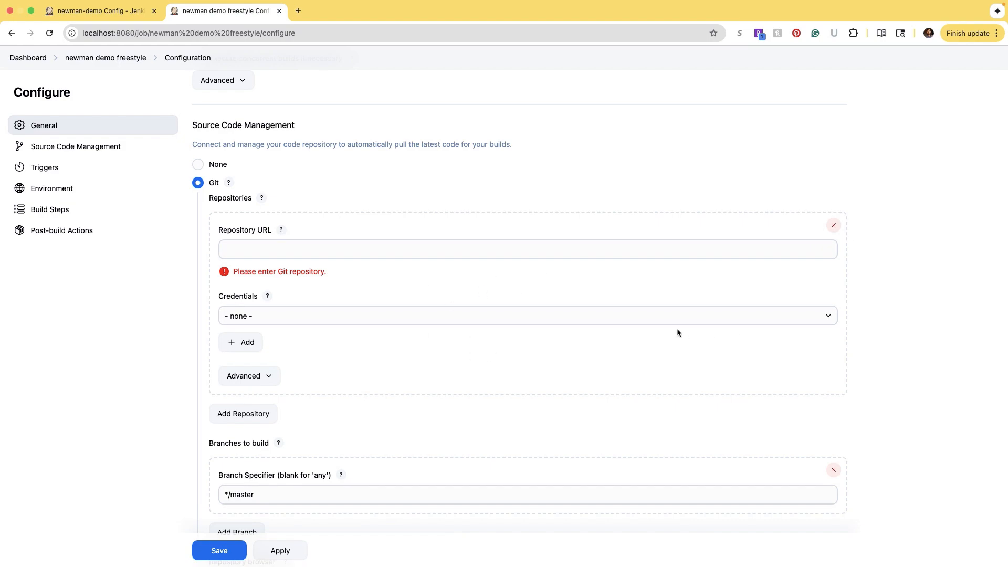
- Enable 'Provide Node & npm bin/ folder to PATH' and select the NodeJS installation
scroll(603, 318, down, 6)
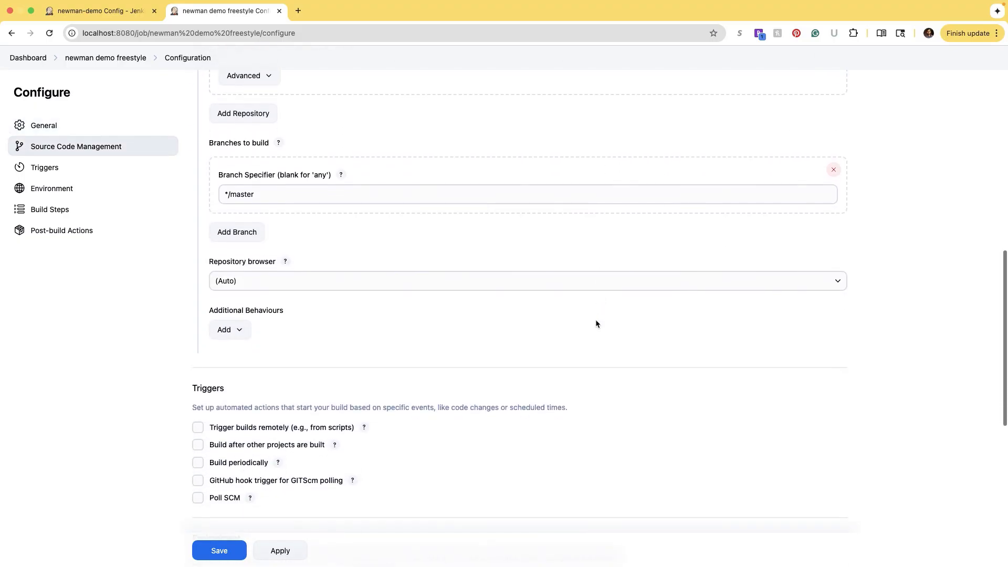
scroll(595, 323, down, 2)
scroll(336, 375, down, 4)
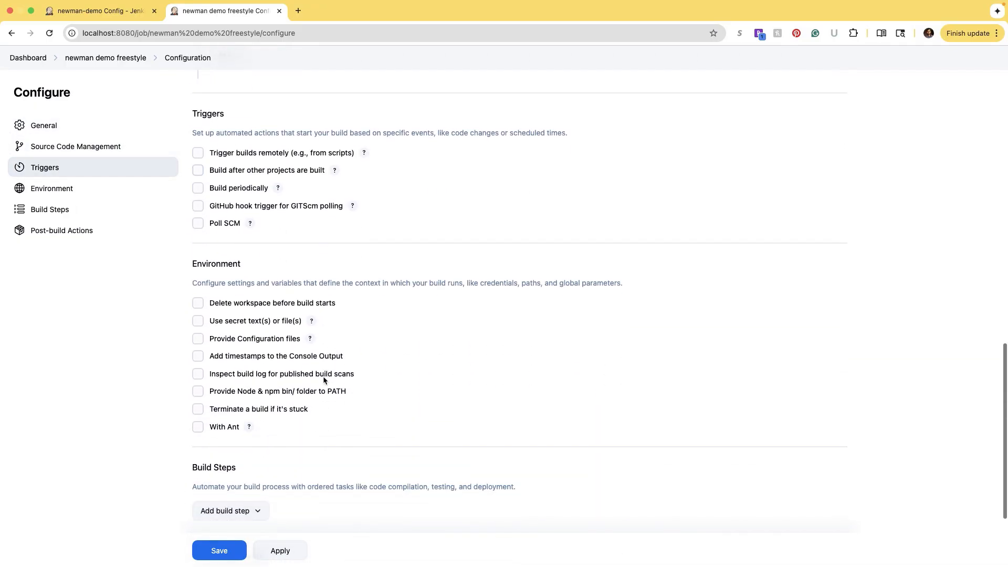
scroll(324, 379, down, 1)
mouse_move(350, 349)
mouse_down()
mouse_move(255, 349)
mouse_move(348, 349)
mouse_up()
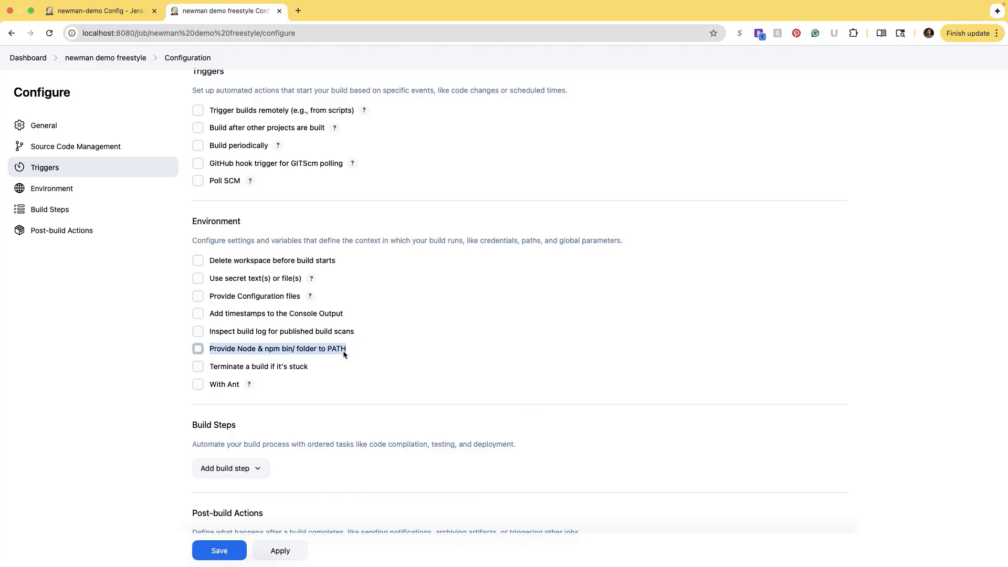
click(198, 349)
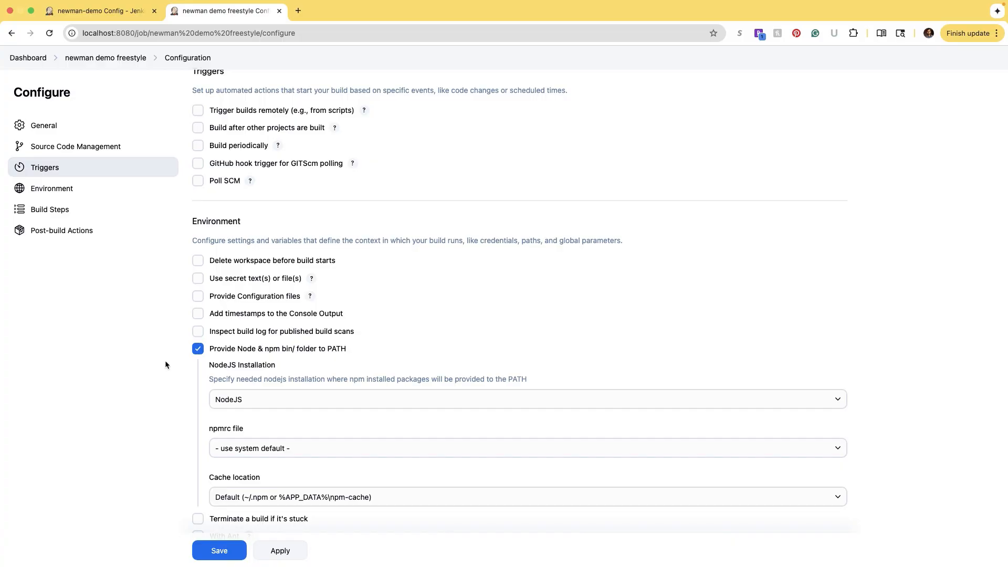
scroll(165, 360, down, 3)
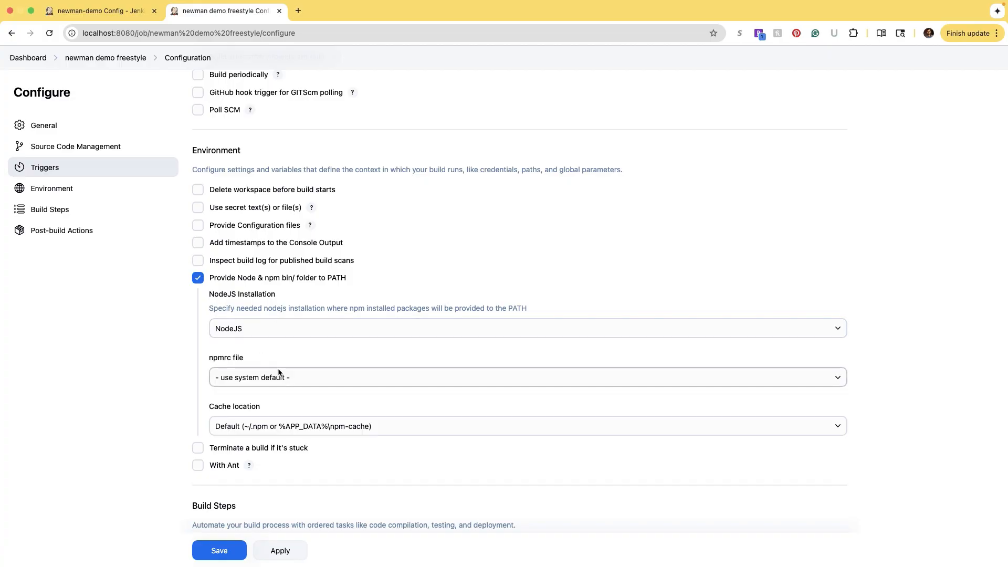
click(292, 330)
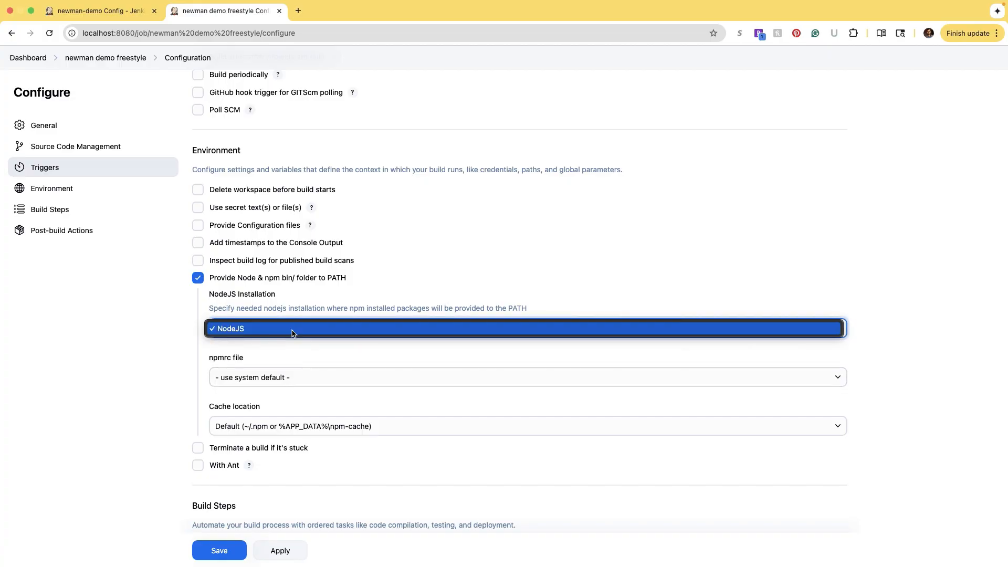
click(292, 330)
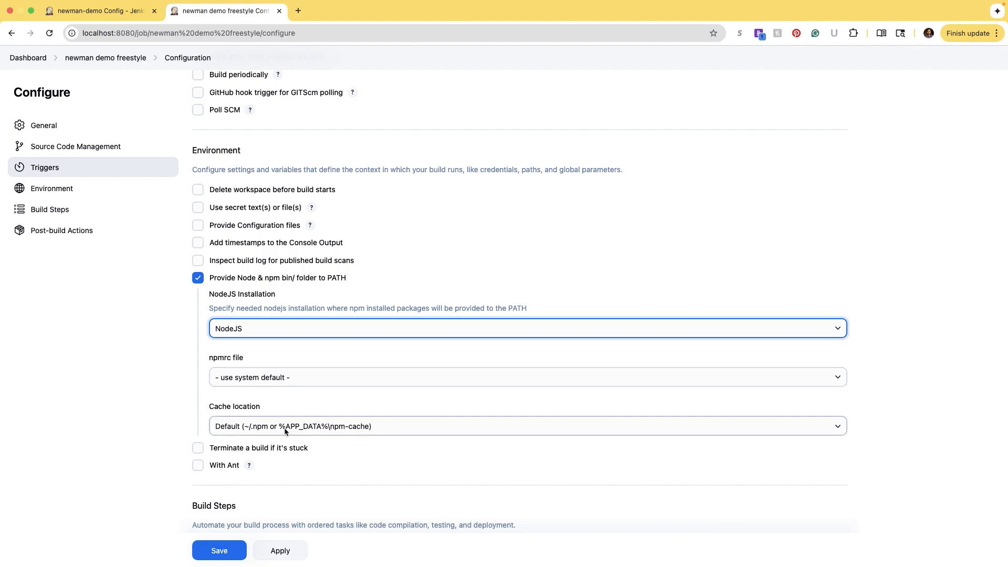
scroll(360, 239, up, 2)
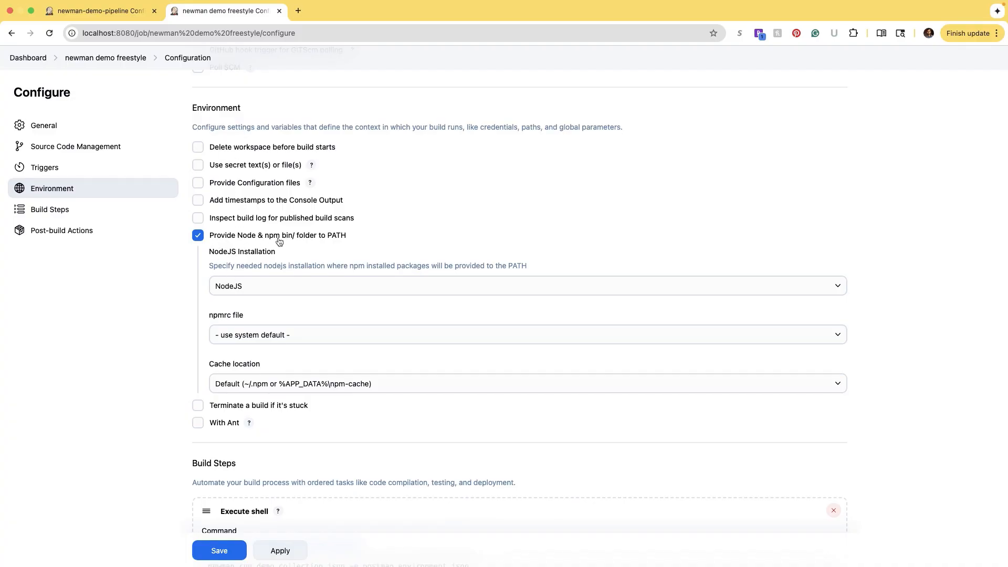
scroll(290, 319, down, 5)
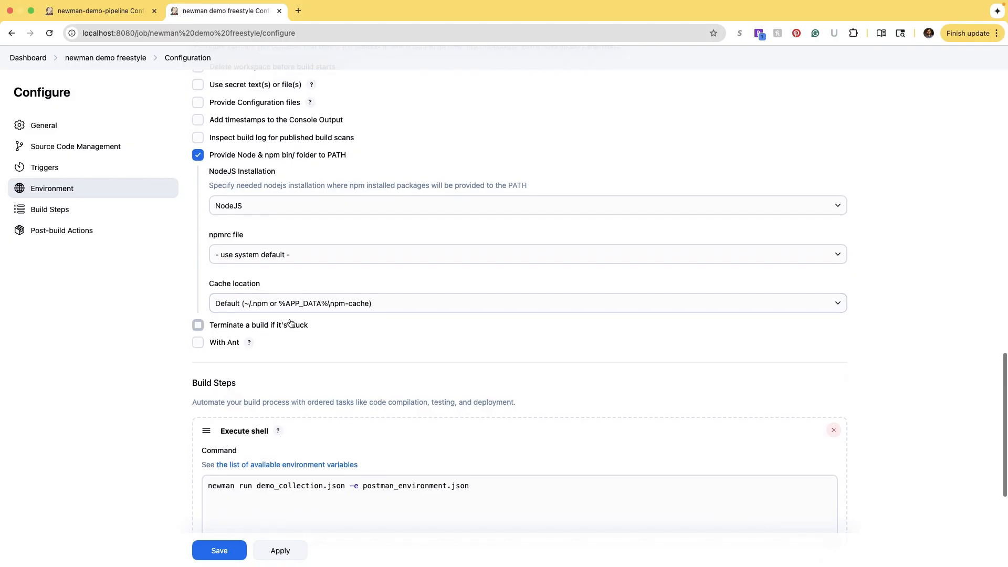
drag(238, 339, 193, 338)
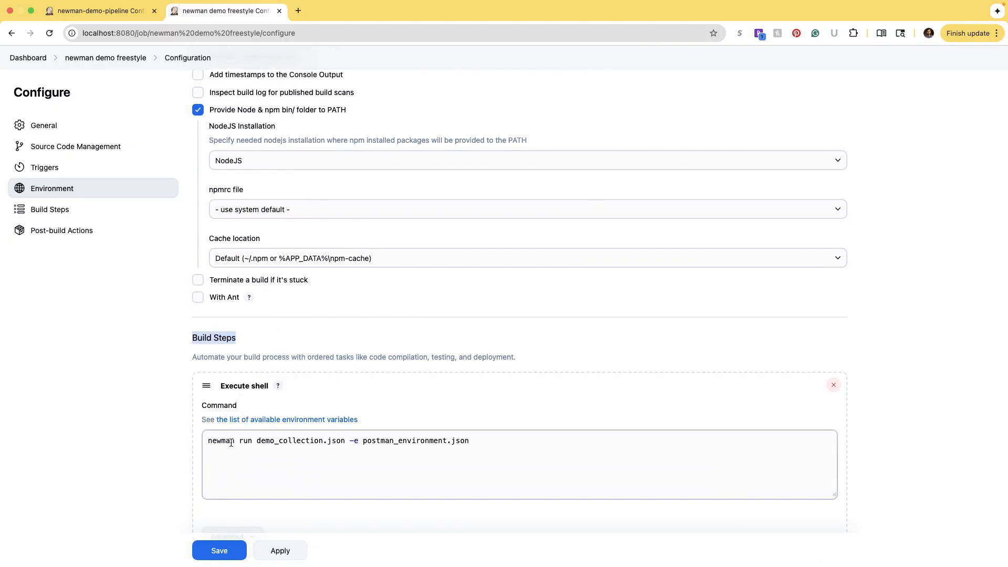
scroll(244, 443, down, 2)
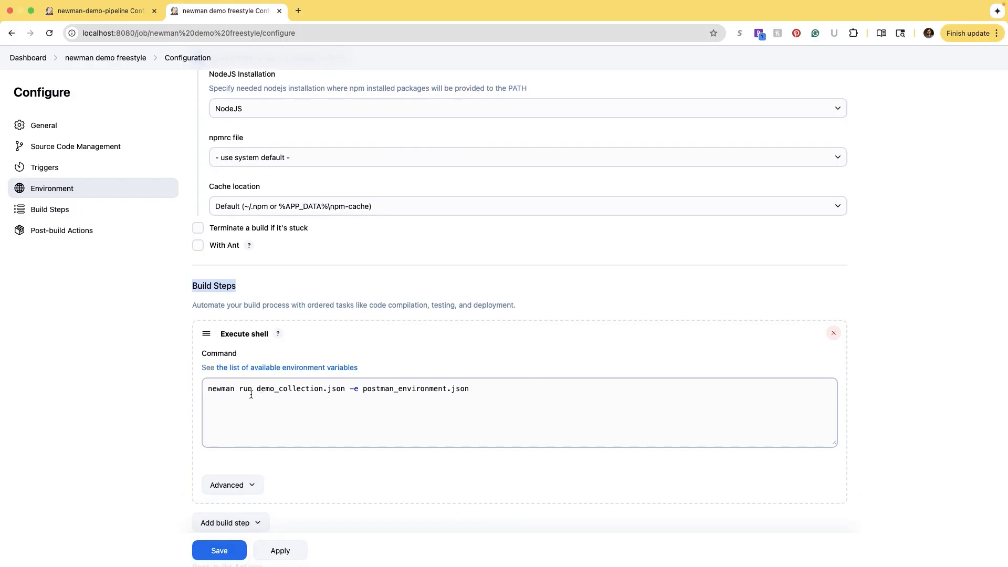
drag(209, 387, 242, 389)
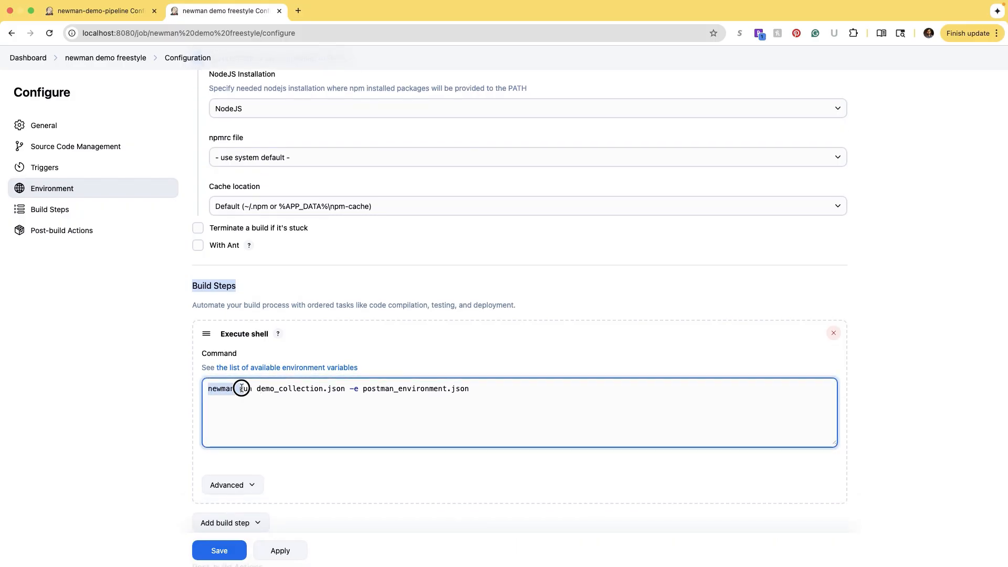
click(248, 388)
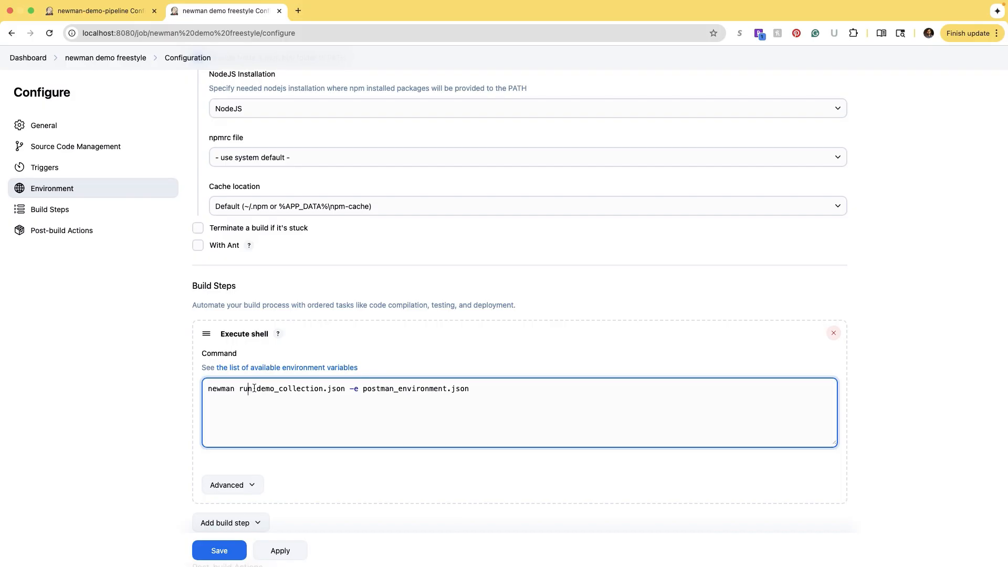
drag(256, 388, 345, 389)
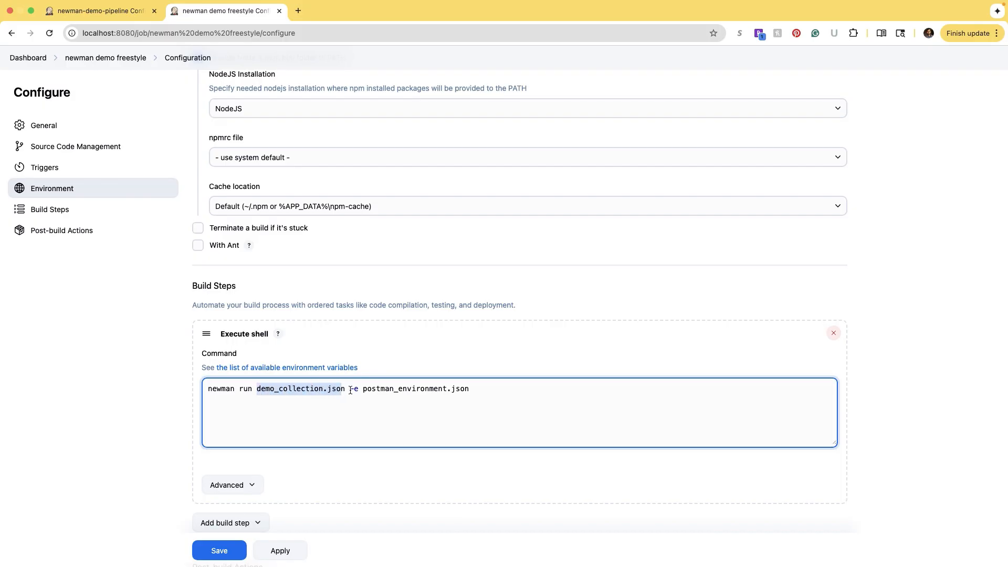
click(353, 389)
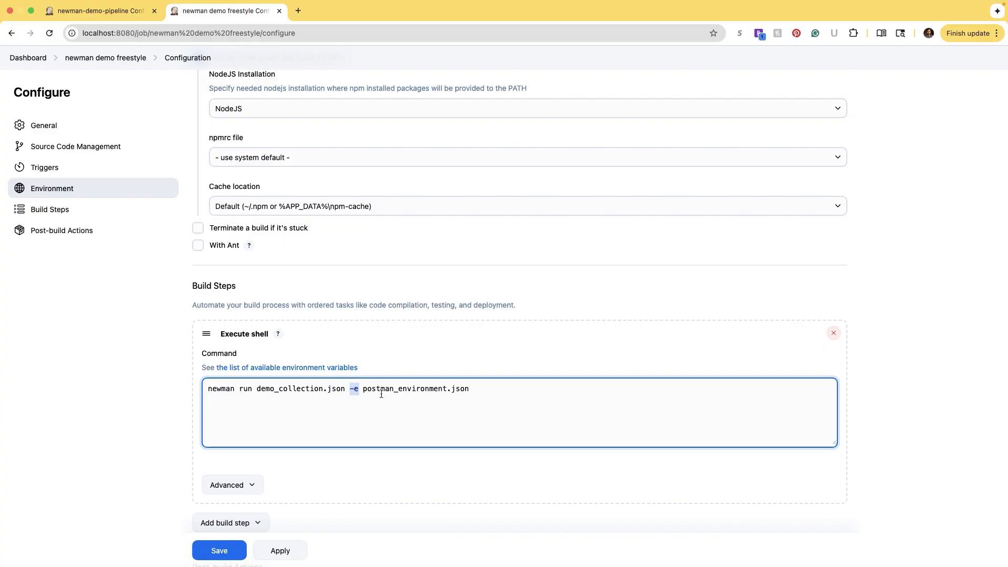
click(381, 394)
double_click(351, 389)
drag(363, 390, 252, 389)
click(252, 389)
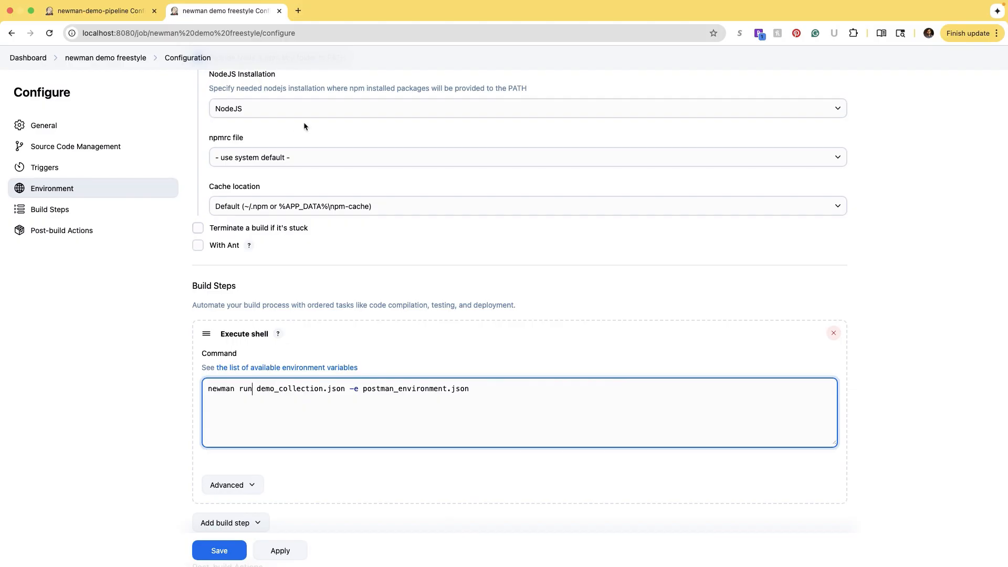
scroll(302, 128, up, 1)
scroll(300, 138, down, 3)
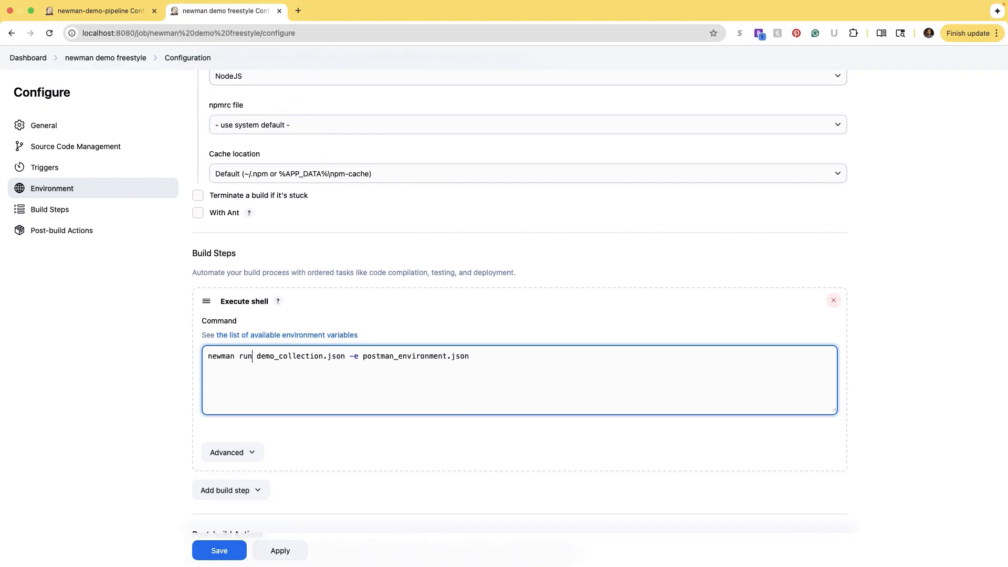
scroll(278, 429, down, 4)
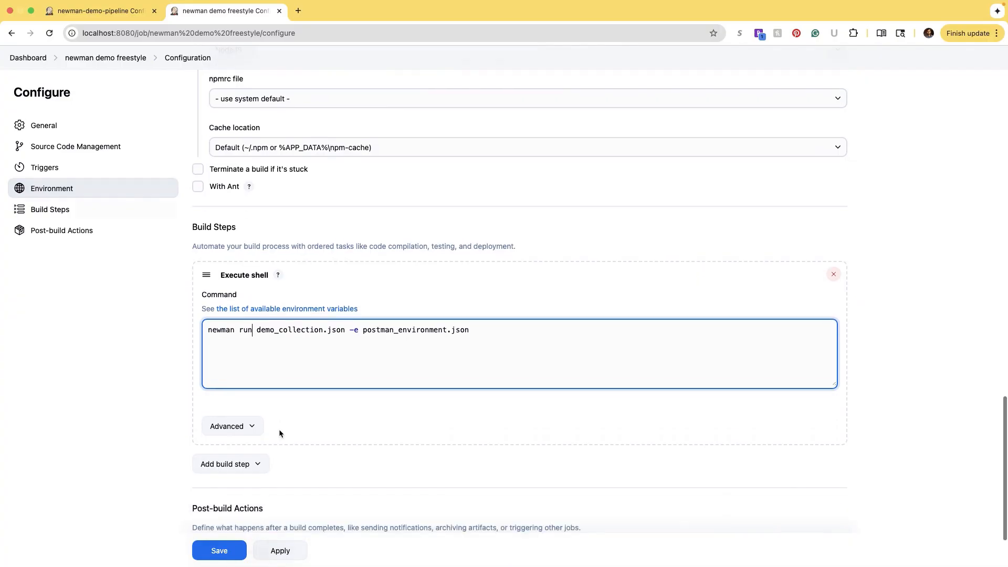
- Save the freestyle job and run build #3, which succeeds in 3.2 sec
click(286, 550)
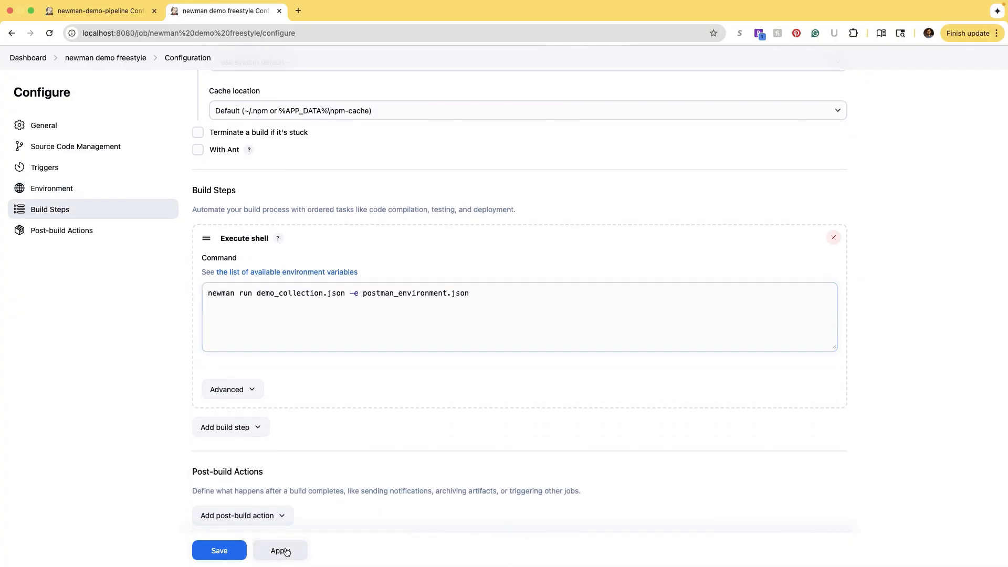
click(219, 550)
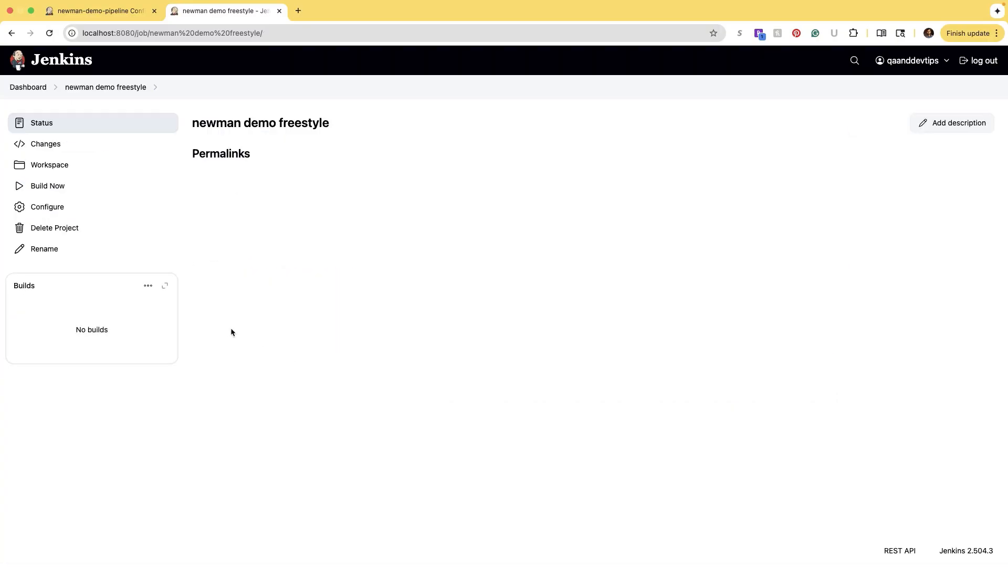
click(67, 190)
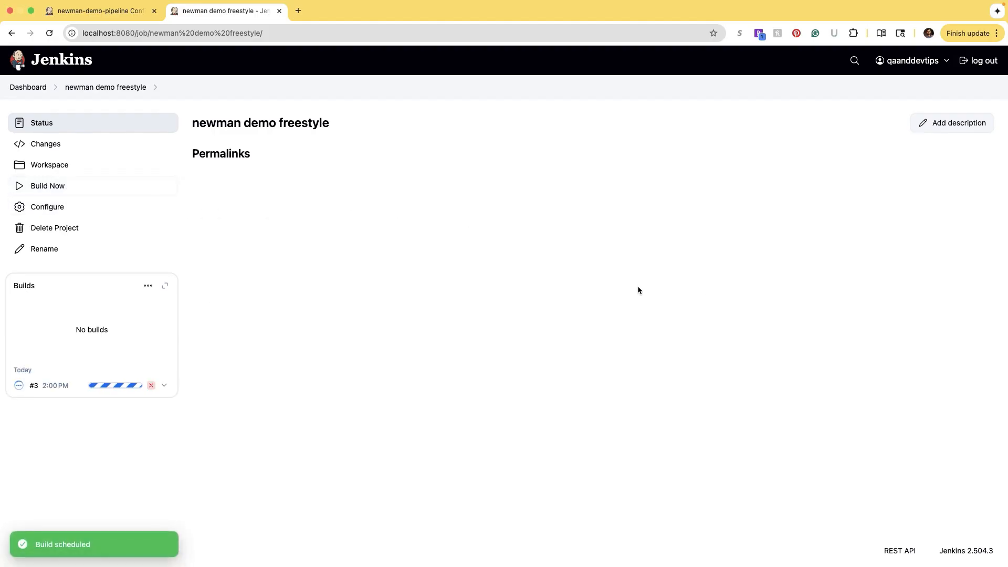
click(18, 390)
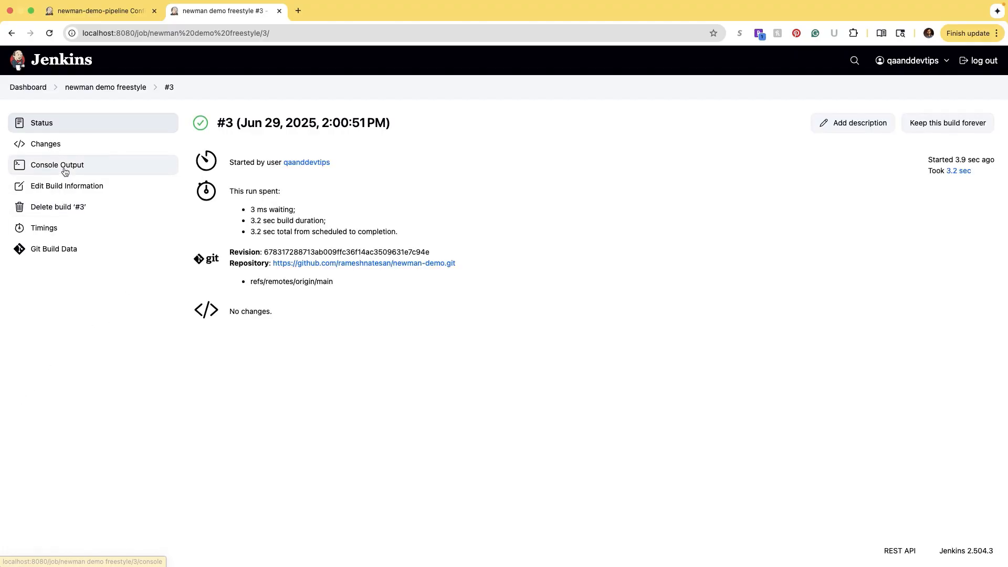
click(12, 34)
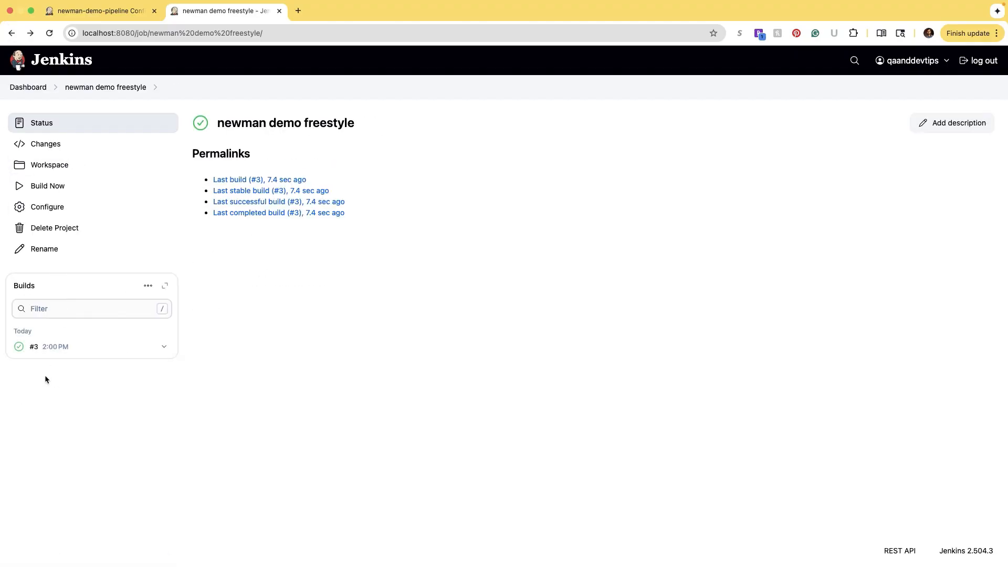
- Open build #3's Console Output and highlight the Git commit message
click(19, 346)
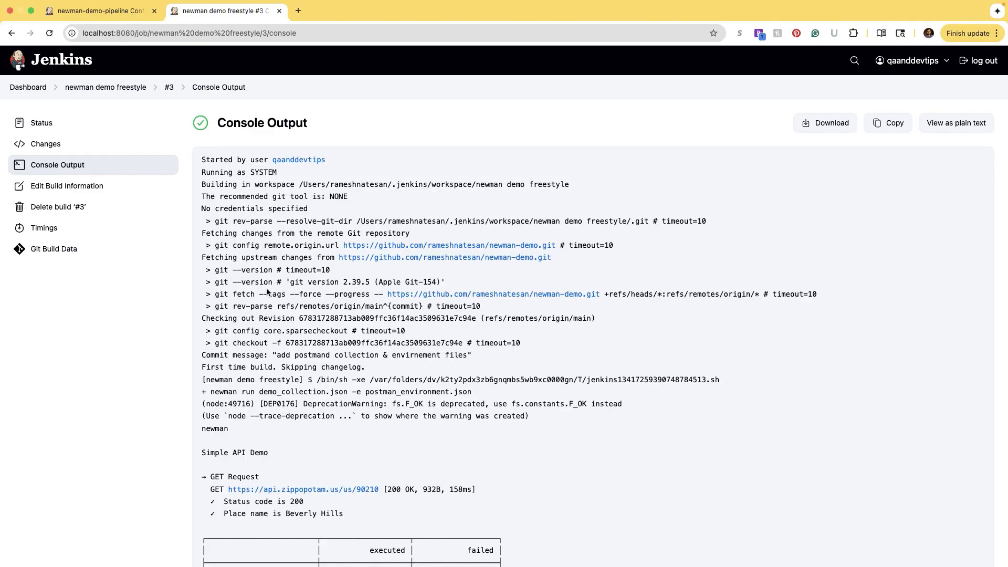
scroll(267, 291, down, 2)
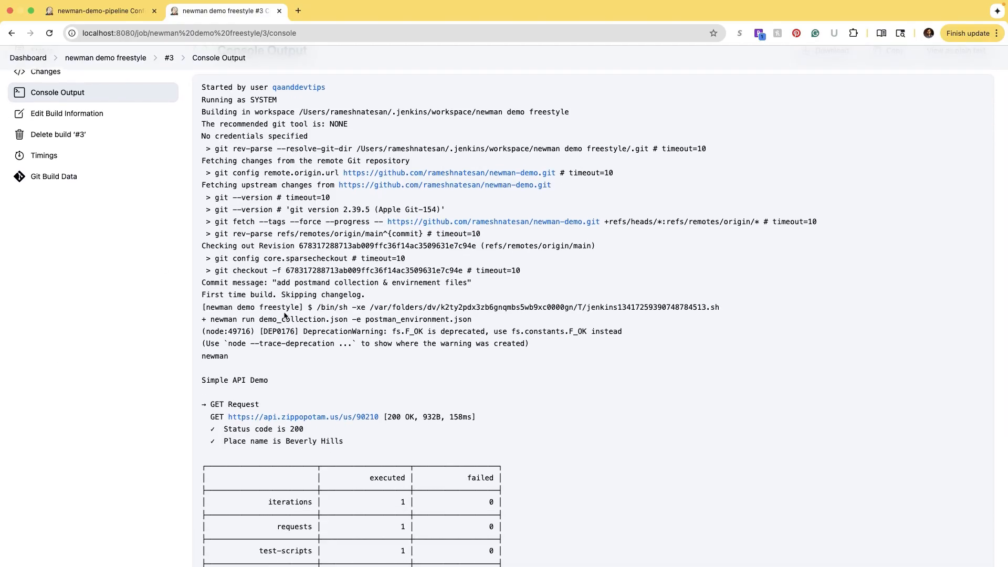
scroll(285, 315, down, 5)
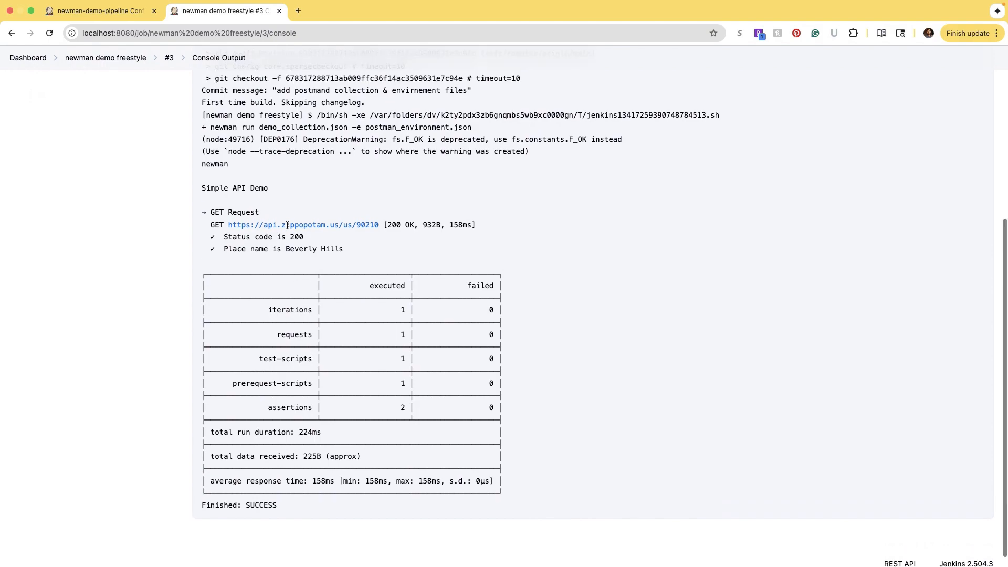
scroll(288, 225, up, 7)
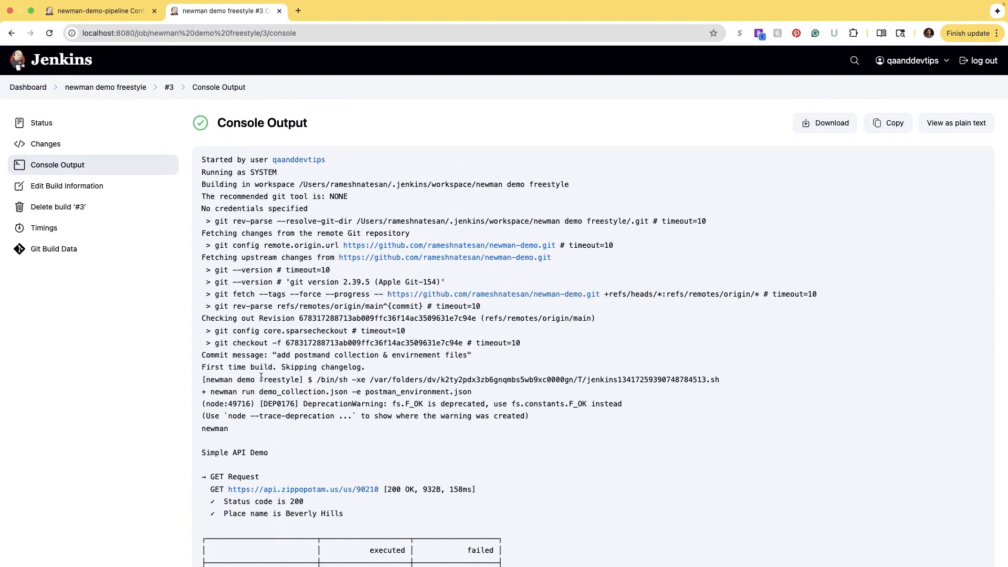
drag(277, 355, 479, 356)
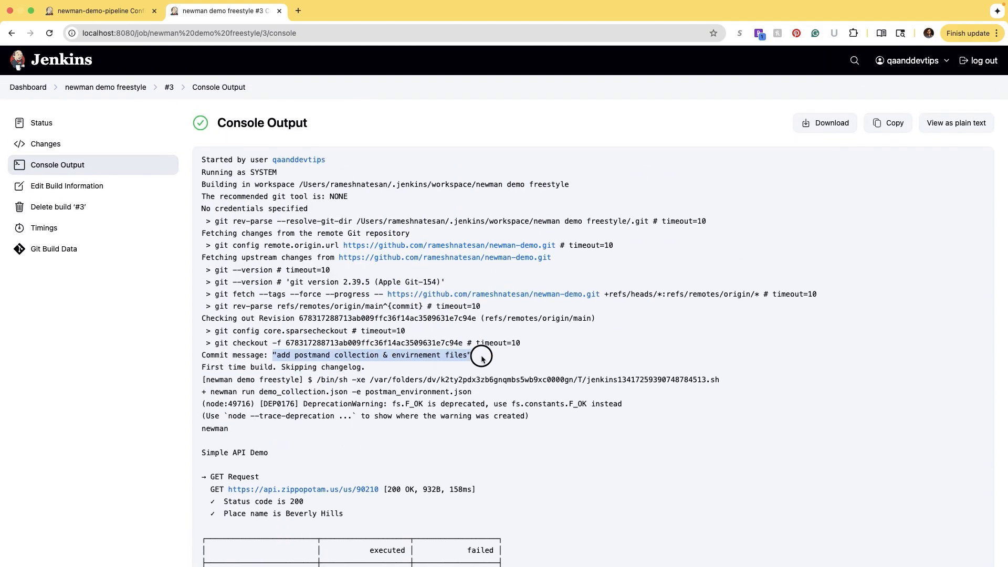
scroll(479, 357, down, 2)
scroll(478, 357, down, 2)
click(280, 198)
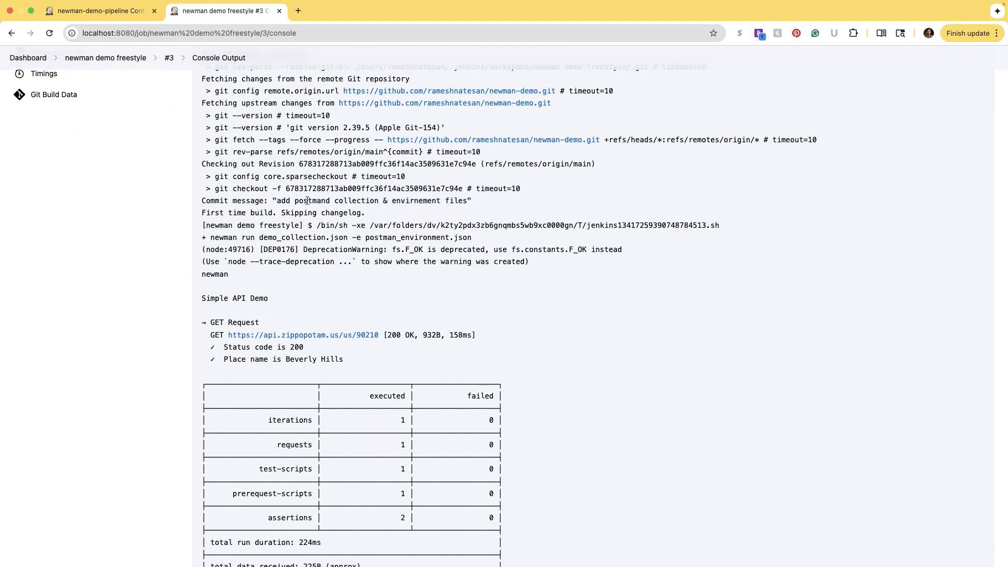
drag(279, 199, 472, 200)
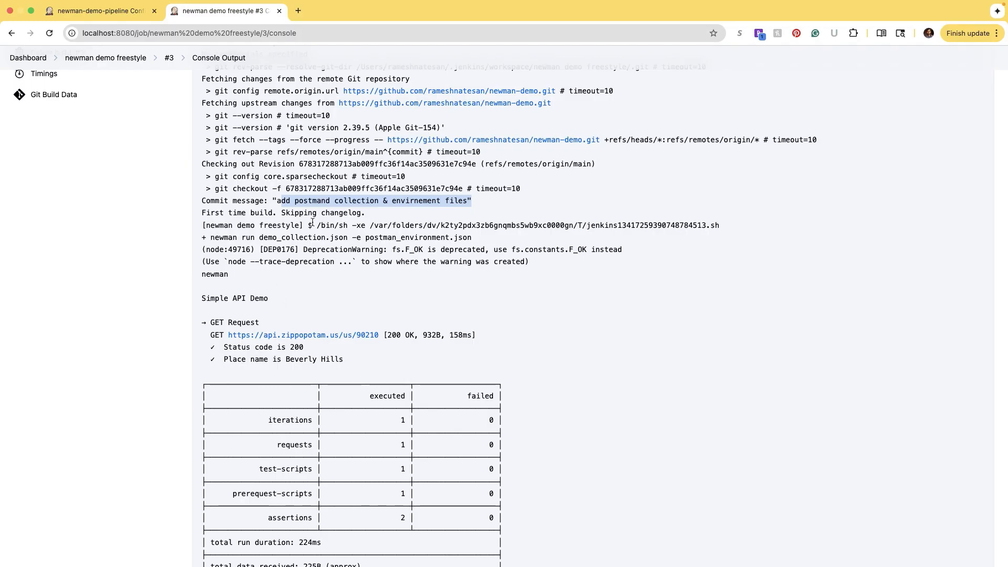
- Highlight the newman run command and scroll to the results: 0 failed, Finished: SUCCESS
drag(211, 236, 472, 237)
key(super+c)
scroll(326, 326, down, 3)
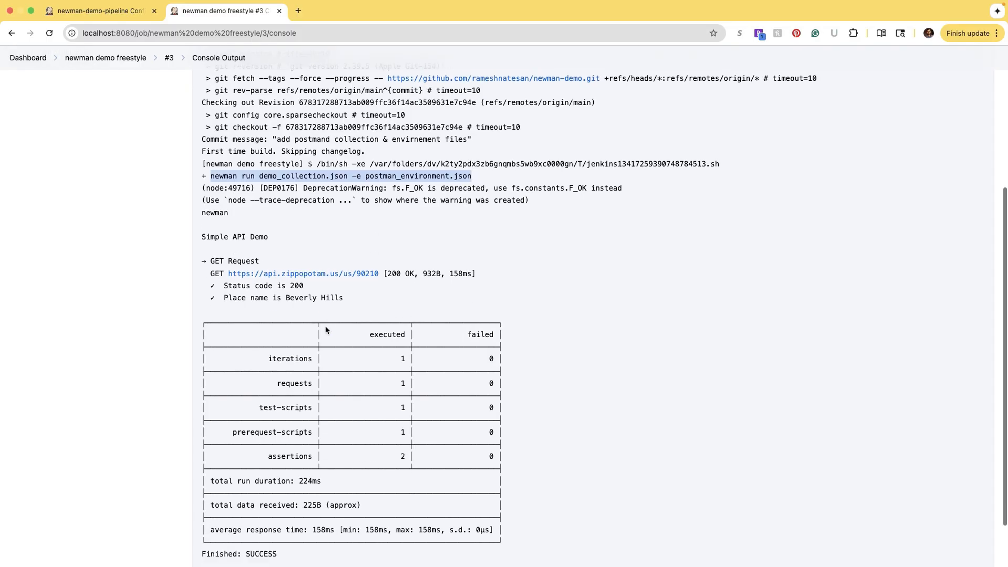
click(254, 348)
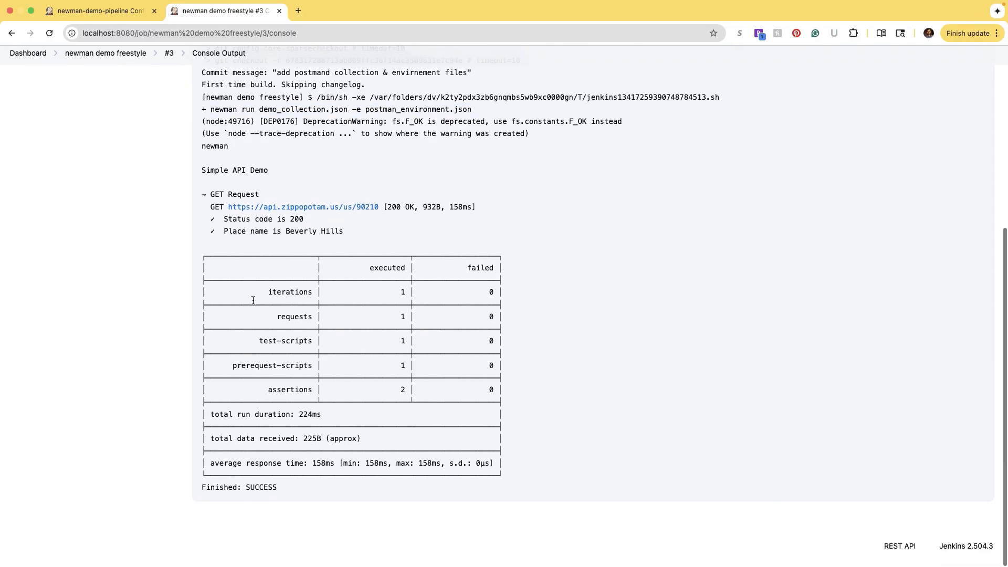
scroll(254, 348, down, 1)
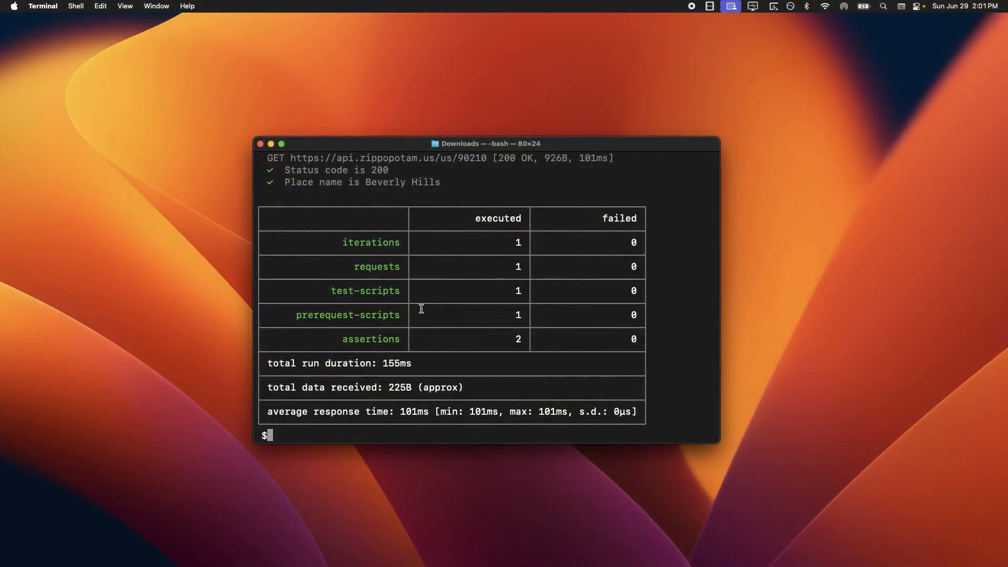
- Rerun the newman collection locally: 1 request, 2 assertions, 0 failures
key(super+v)
key(Return)
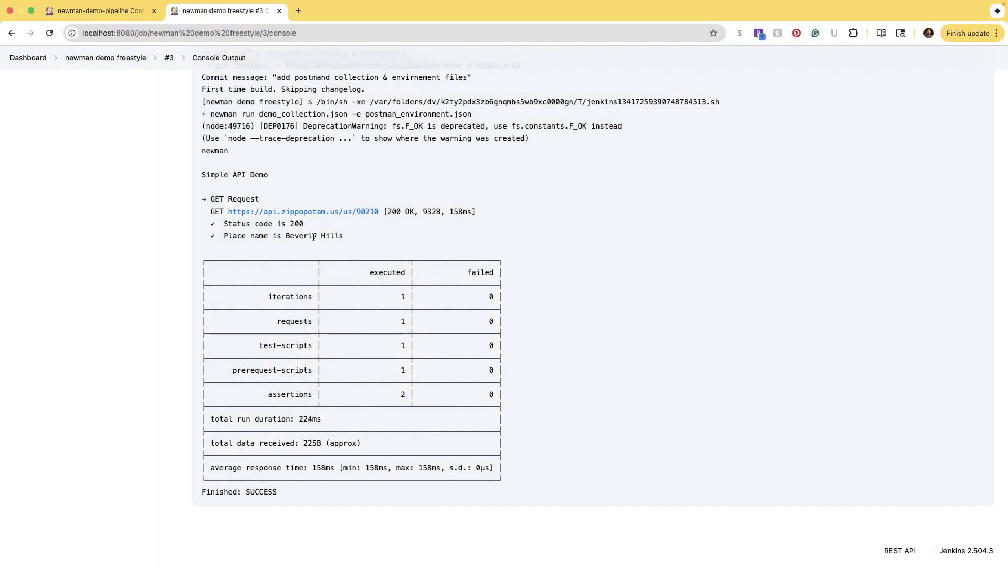
- Return to the newman demo freestyle job and review its Triggers settings
click(122, 58)
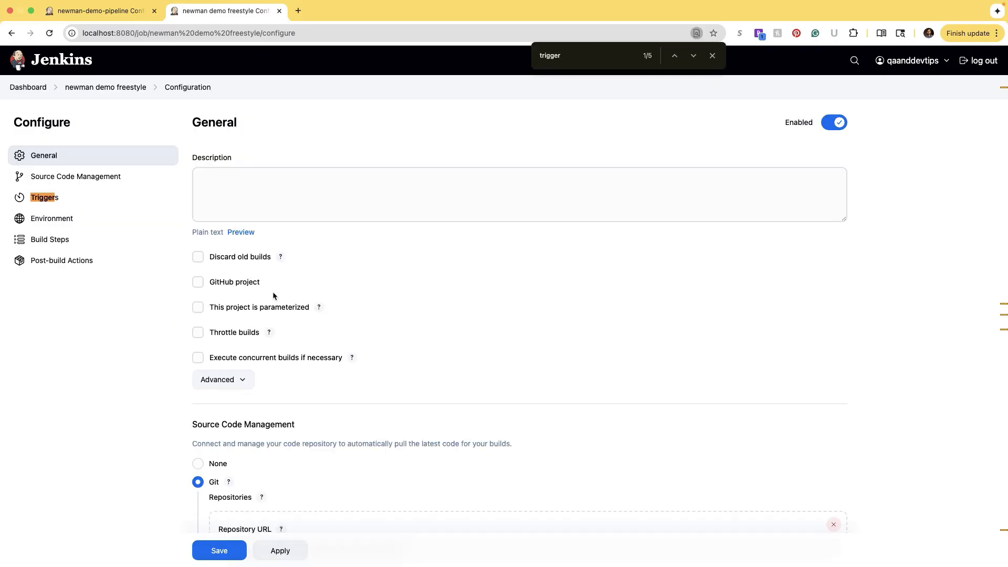
click(81, 204)
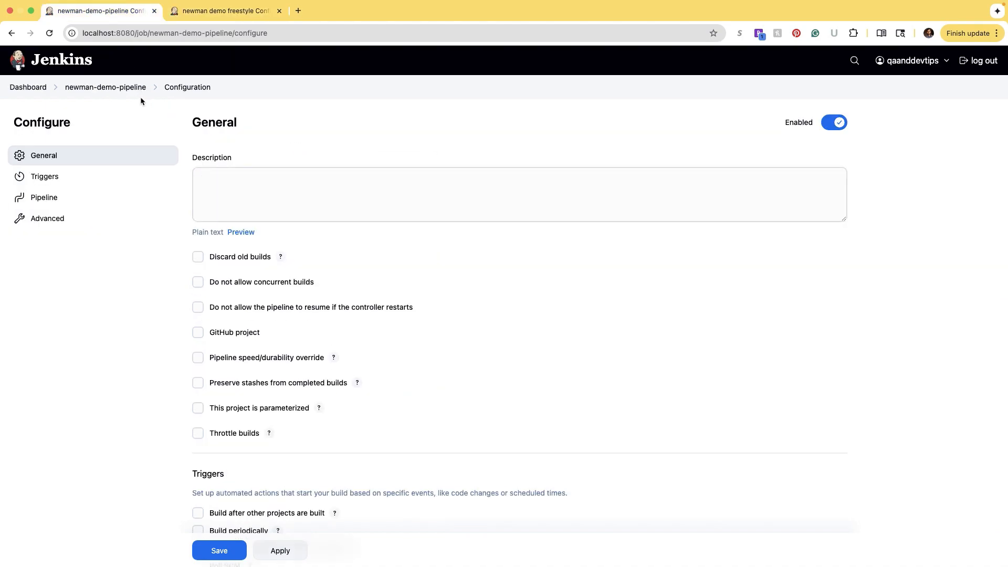
- Create a new Pipeline job named 'test' via New Item
click(119, 89)
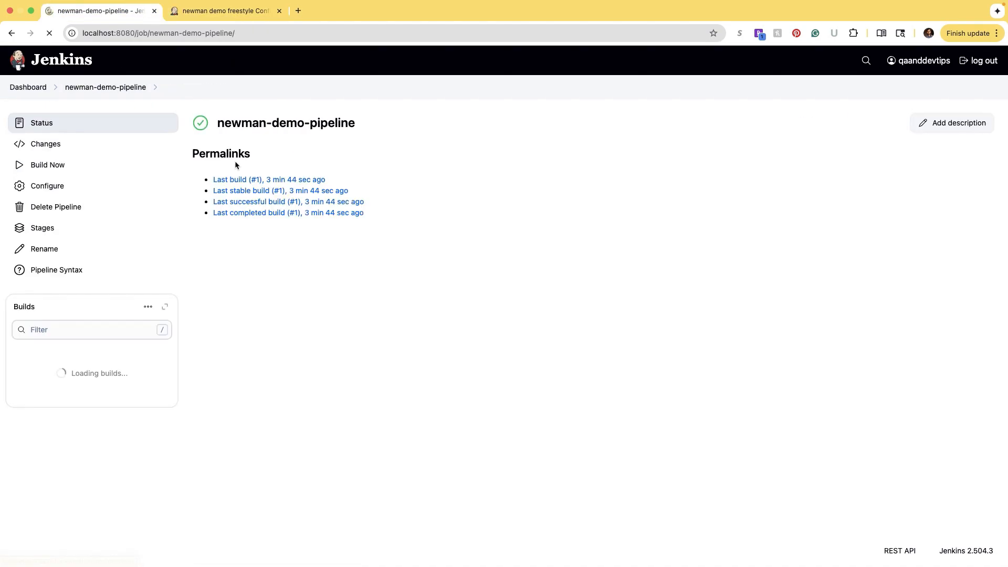
click(41, 88)
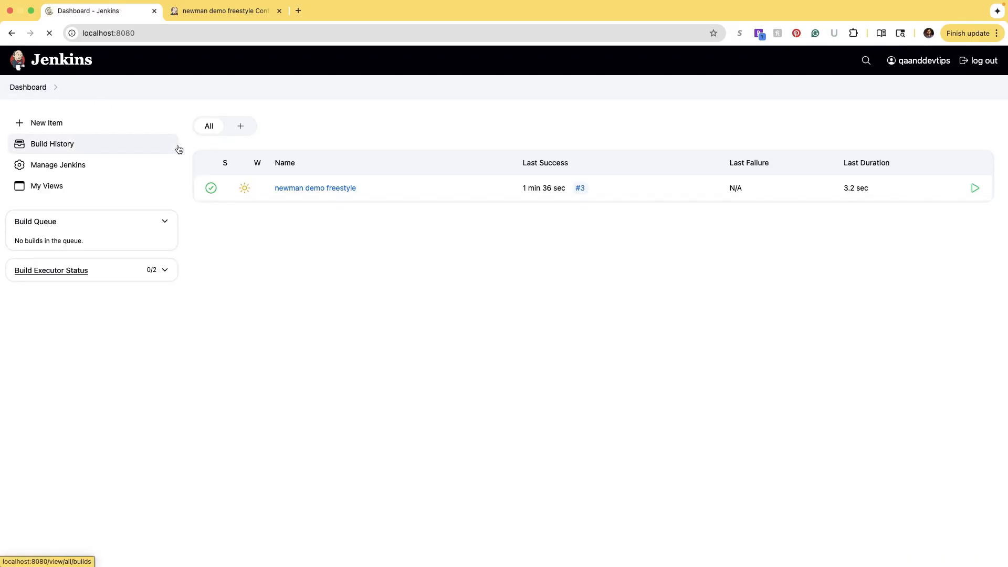
click(56, 125)
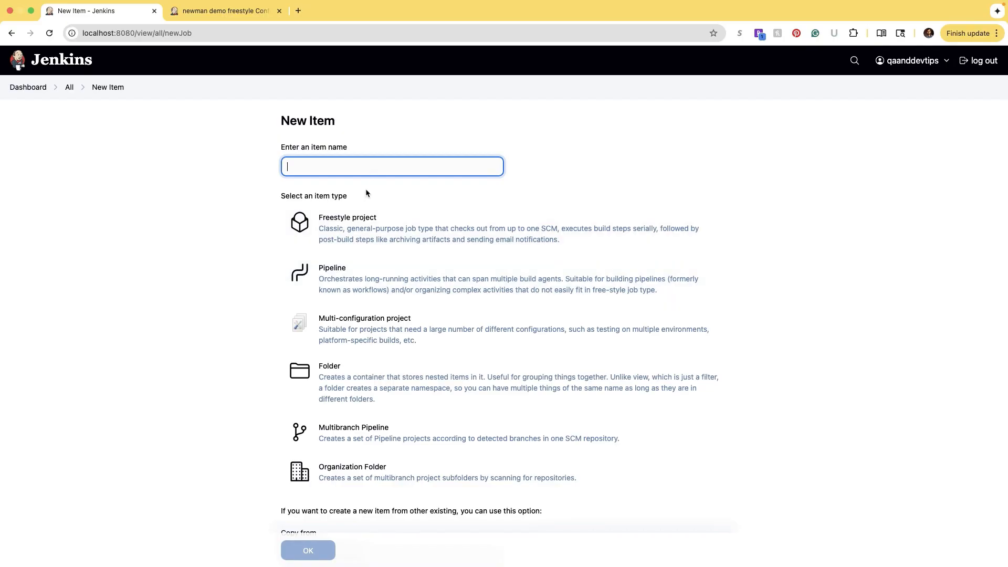
text(test)
click(349, 284)
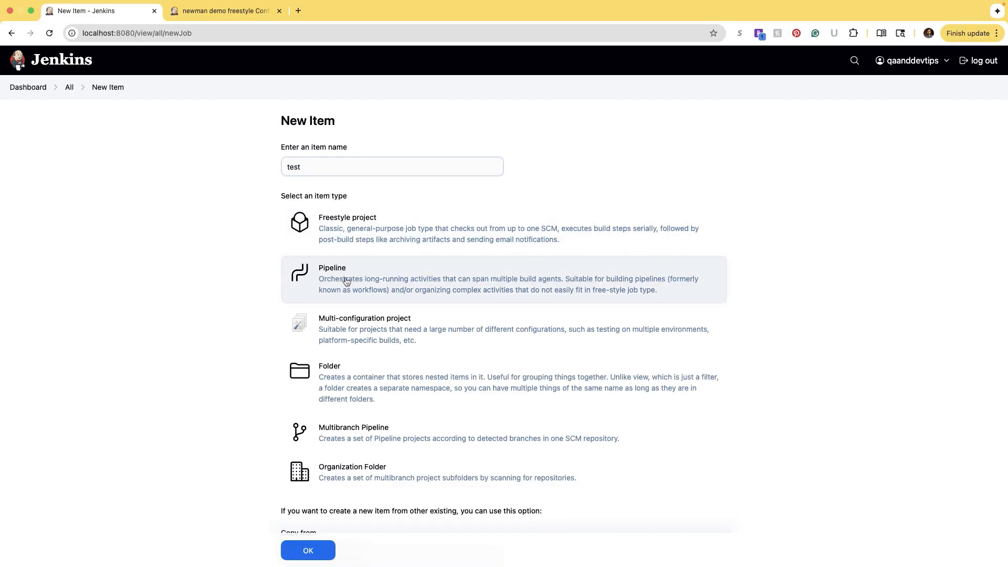
click(308, 551)
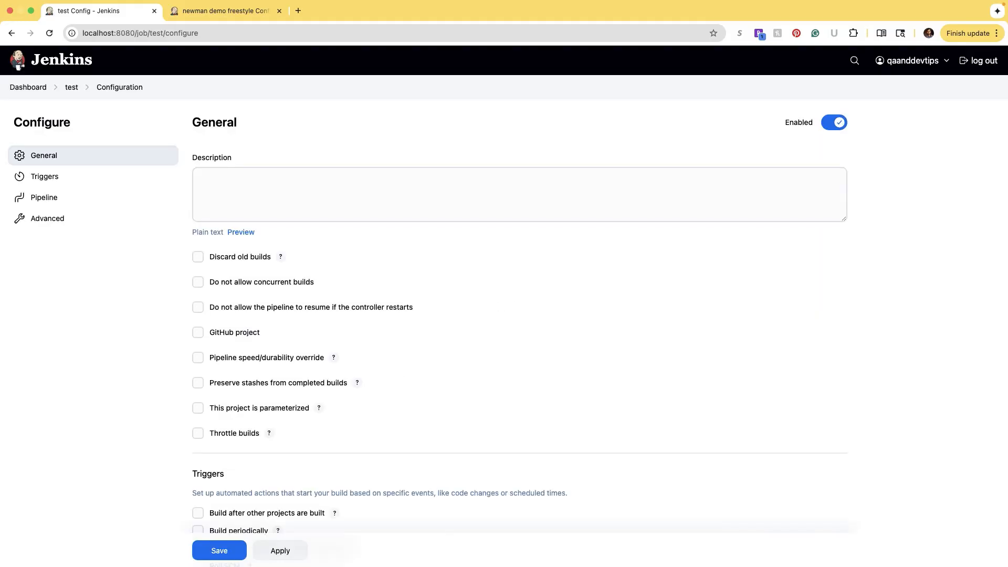
- Try Pipeline script from SCM with Git, then revert to inline Pipeline script with sandbox on
scroll(560, 307, down, 5)
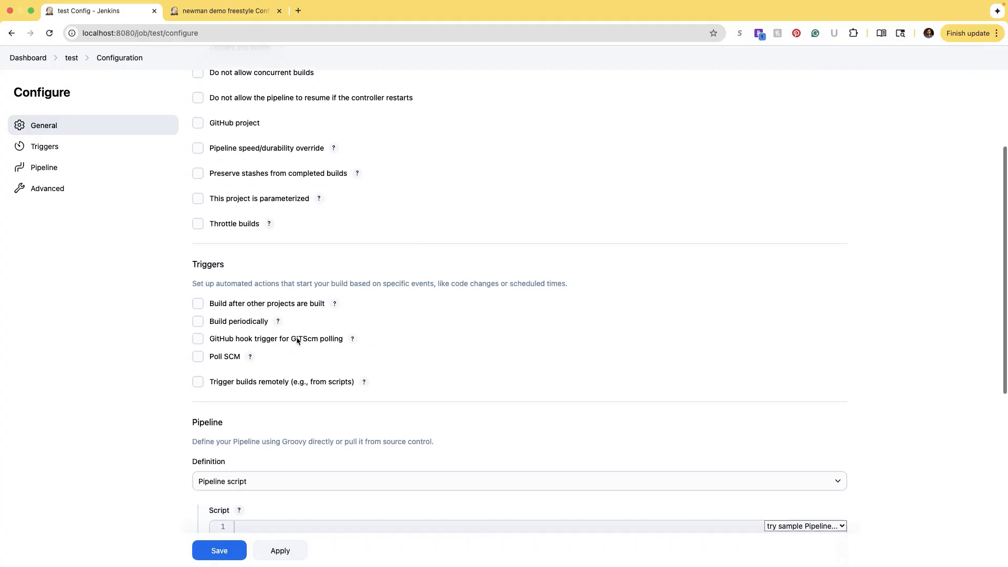
scroll(296, 336, down, 5)
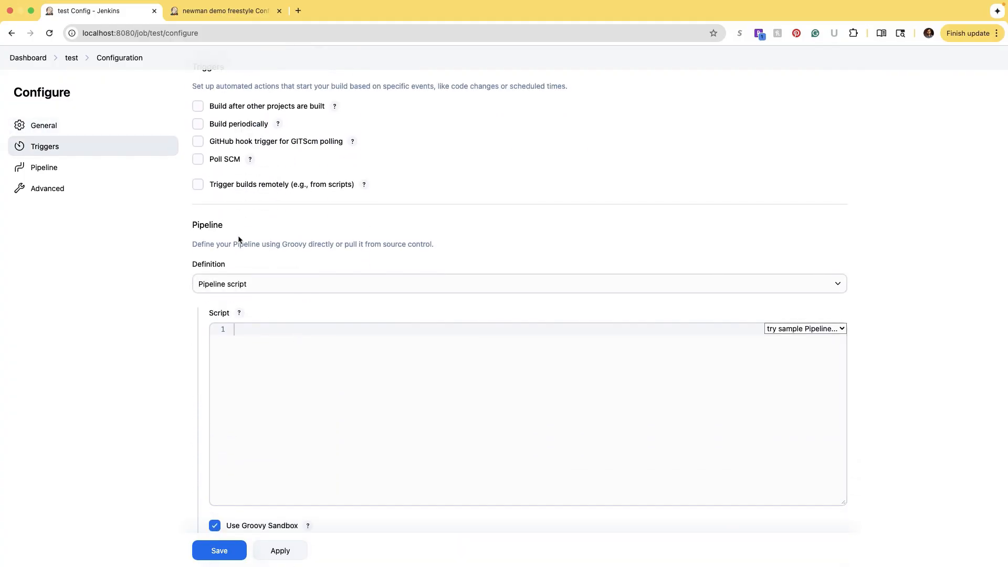
click(256, 289)
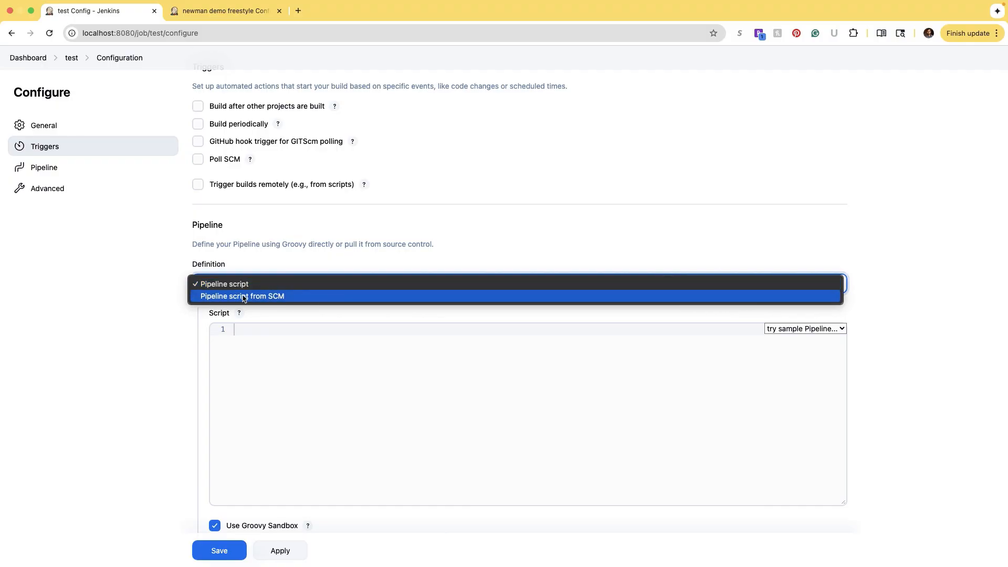
click(274, 297)
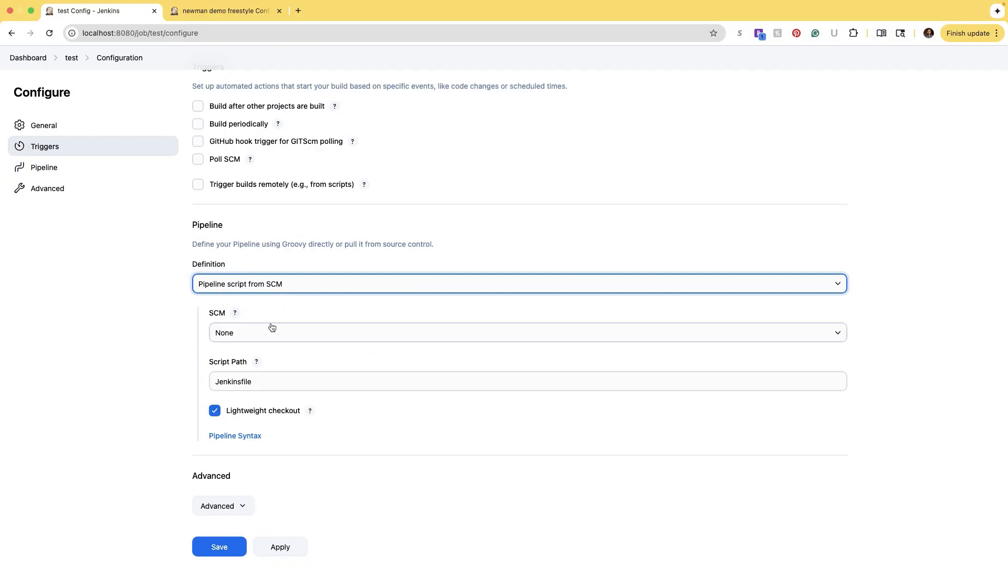
click(236, 337)
click(238, 345)
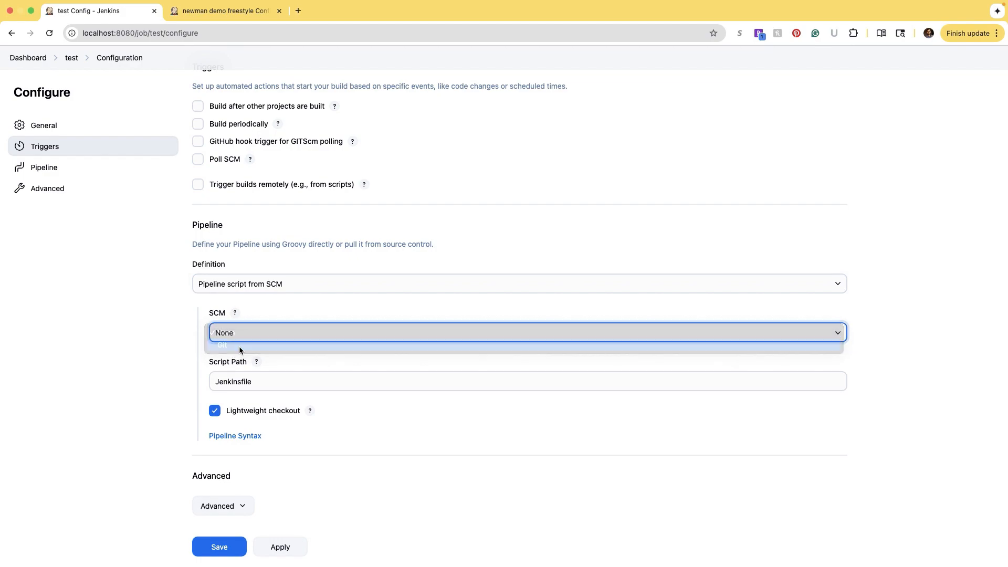
click(254, 291)
click(235, 279)
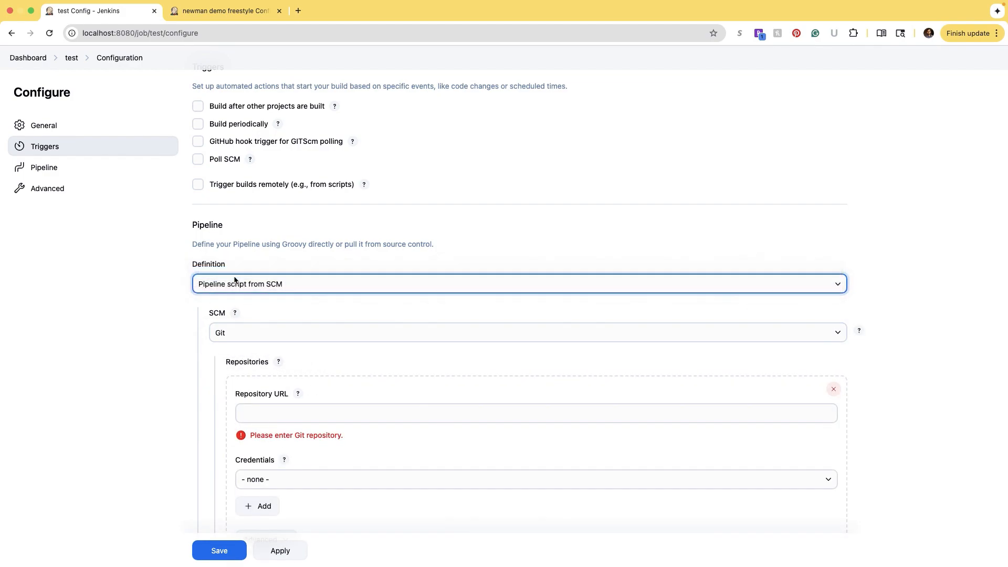
click(258, 351)
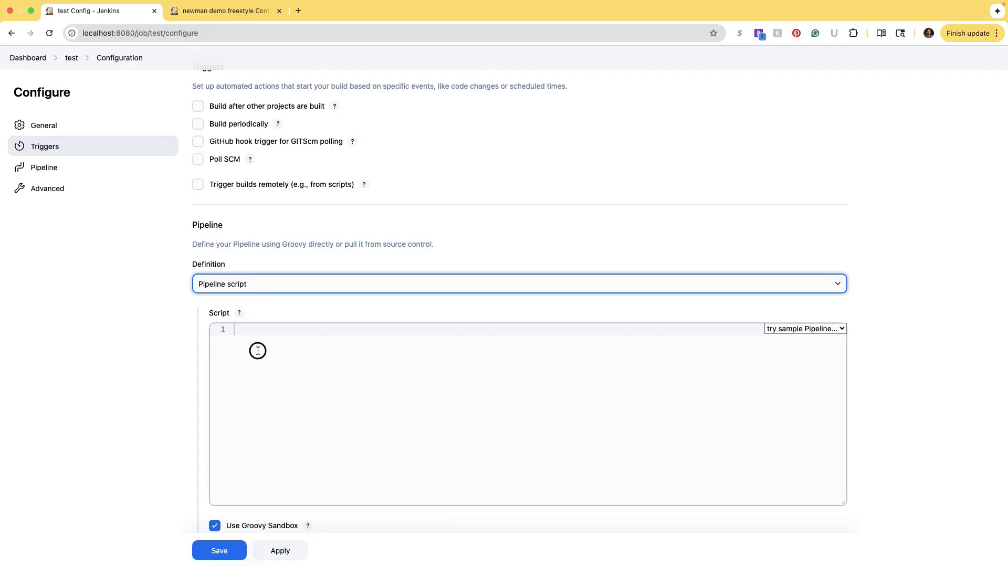
click(239, 313)
scroll(254, 324, down, 3)
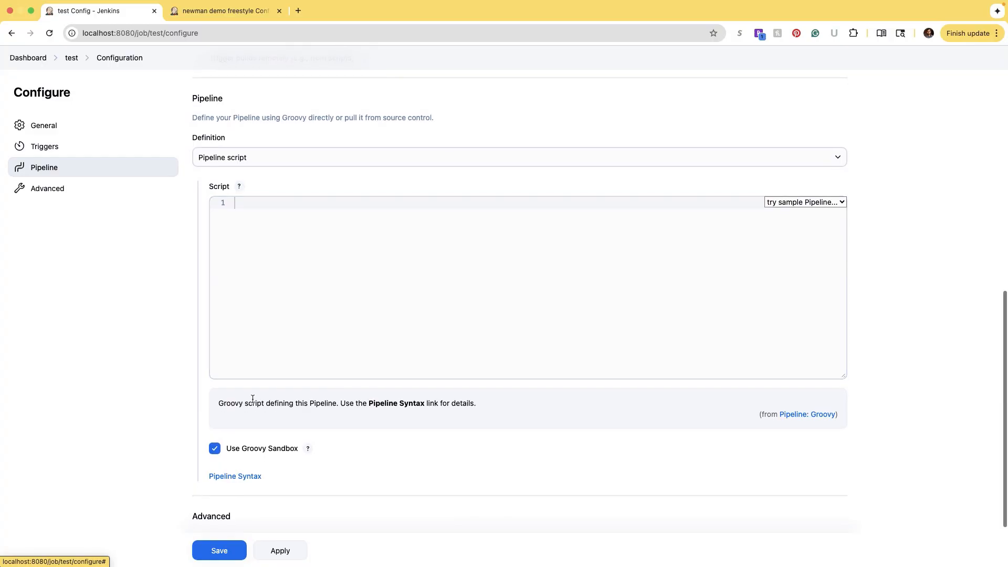
click(223, 450)
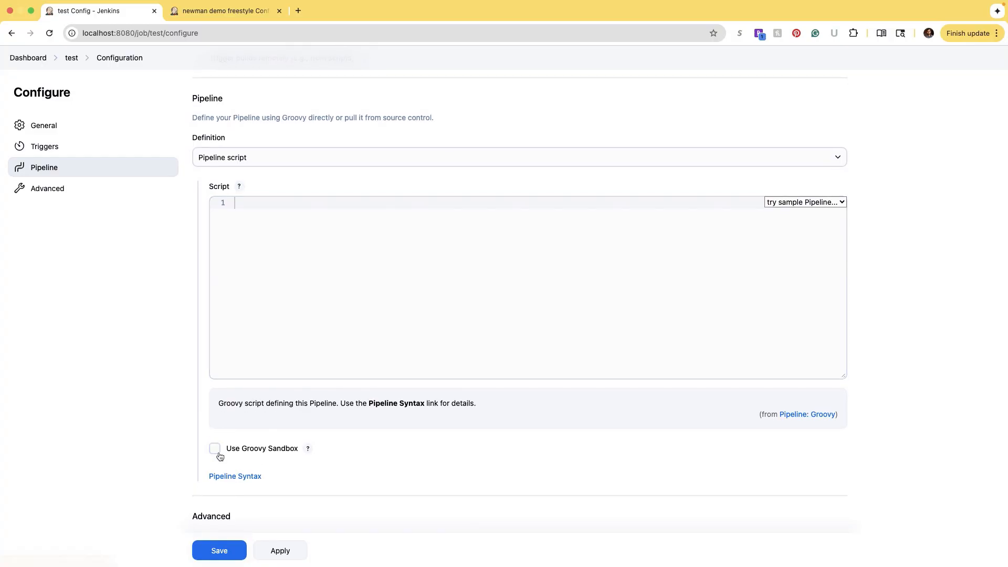
click(216, 450)
- Load the Hello World sample script and review its stage, steps and echo lines
click(797, 202)
click(792, 202)
click(792, 202)
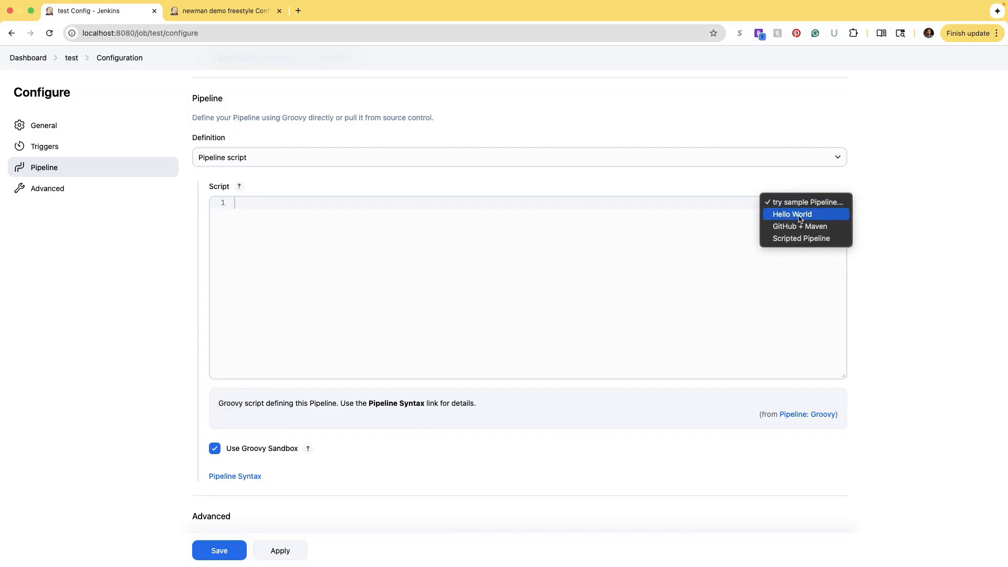
click(793, 214)
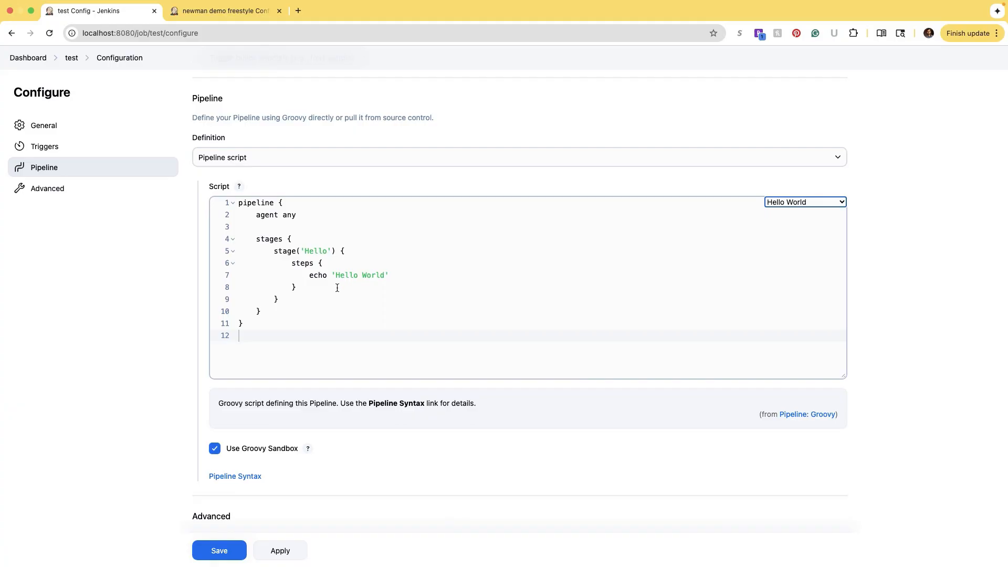
drag(267, 246, 361, 257)
drag(290, 263, 418, 275)
click(304, 274)
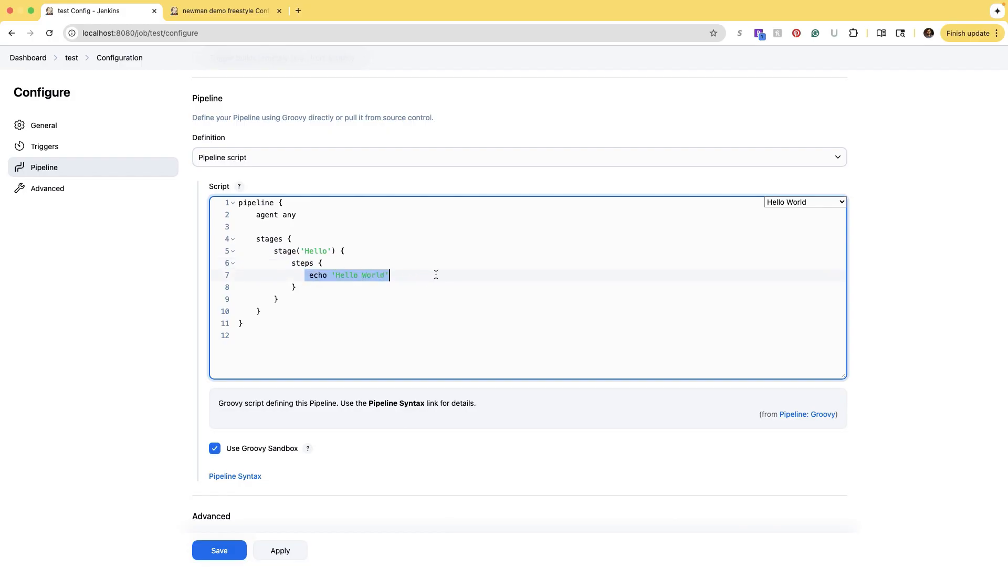
right_click(355, 286)
click(556, 273)
- Apply and save the test pipeline configuration
scroll(326, 428, down, 2)
scroll(274, 532, up, 5)
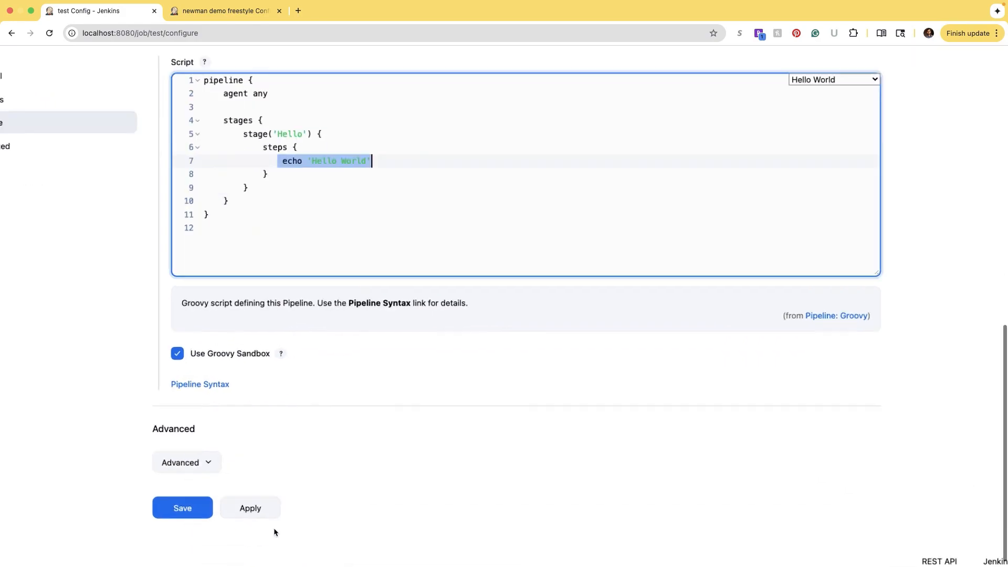
scroll(226, 484, down, 5)
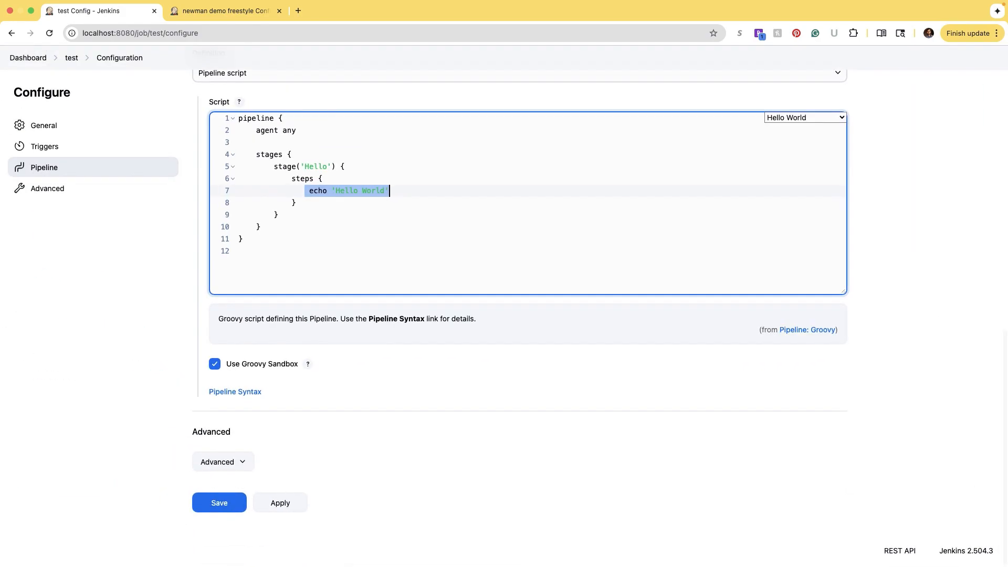
click(284, 497)
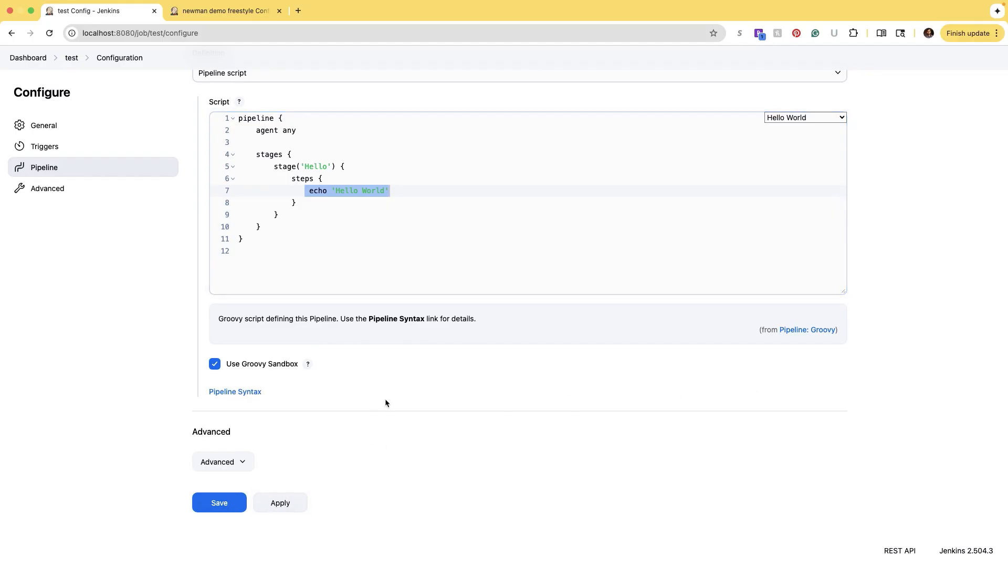
click(224, 506)
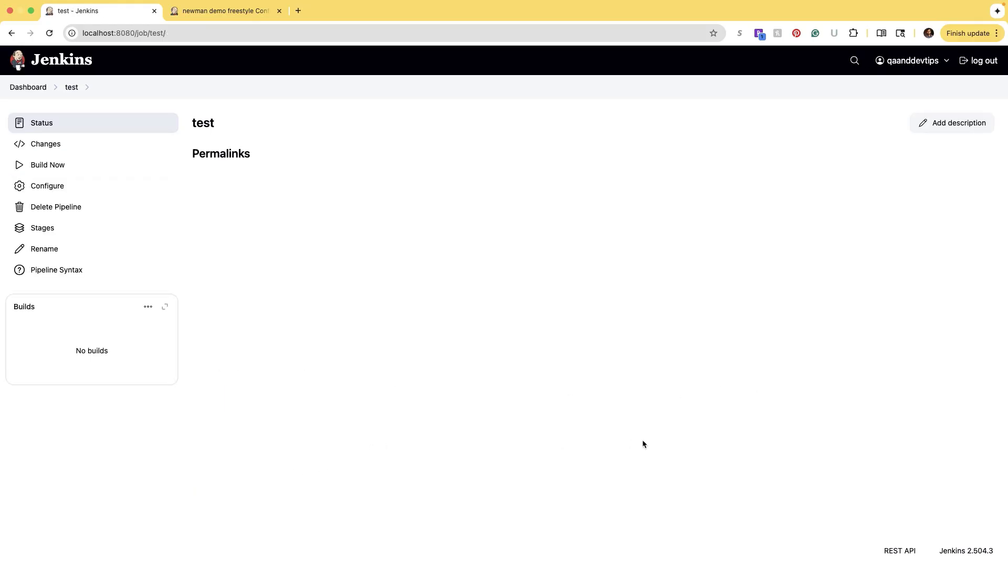
- Build the test pipeline and review build #1's log showing Hello World and Finished: SUCCESS
click(41, 164)
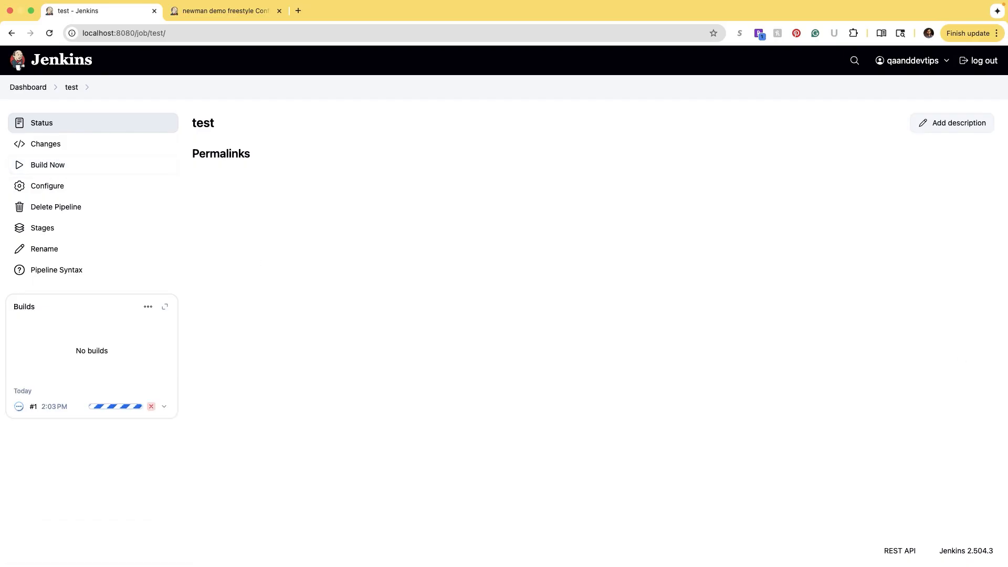
click(19, 406)
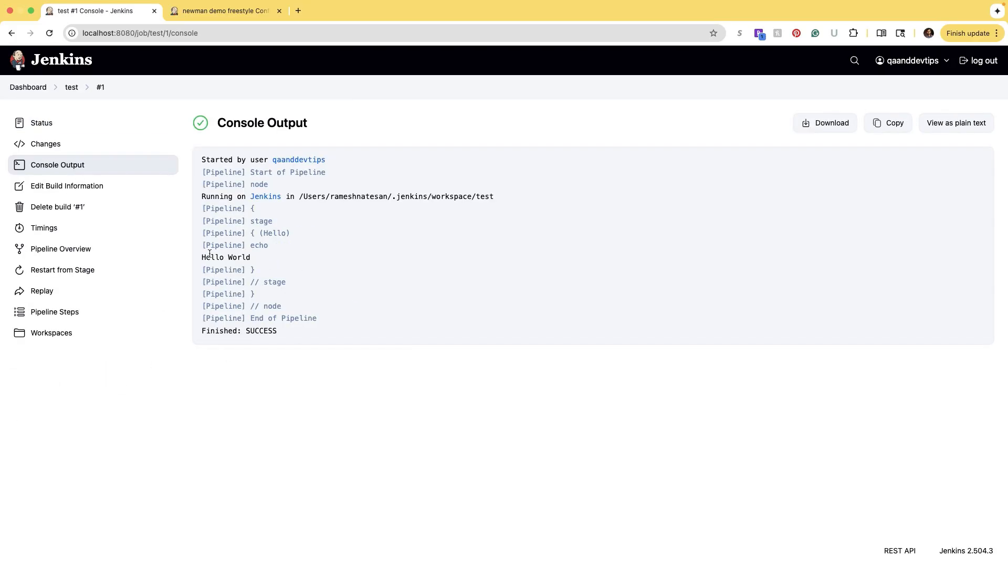
drag(202, 257, 268, 261)
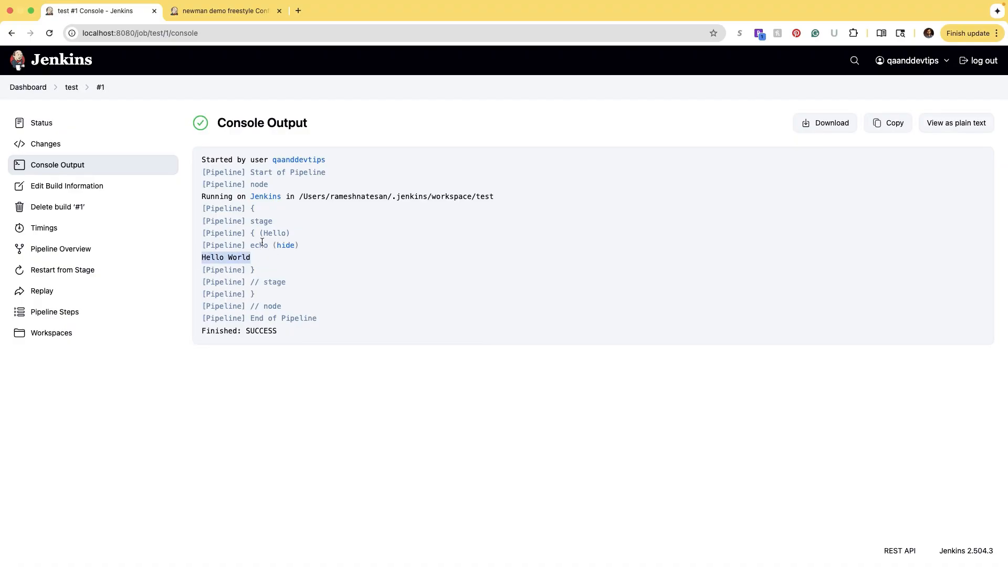
drag(251, 209, 279, 261)
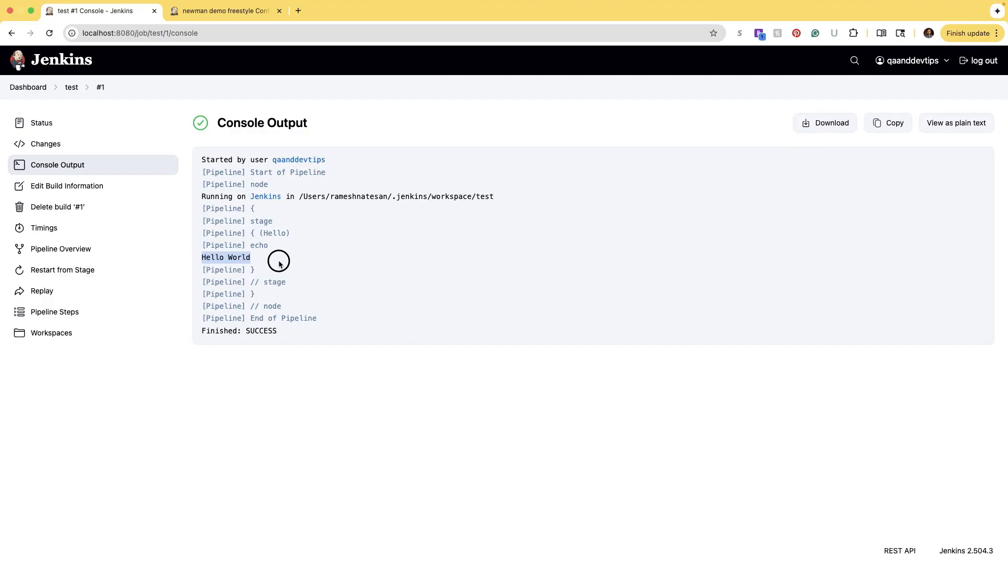
click(291, 326)
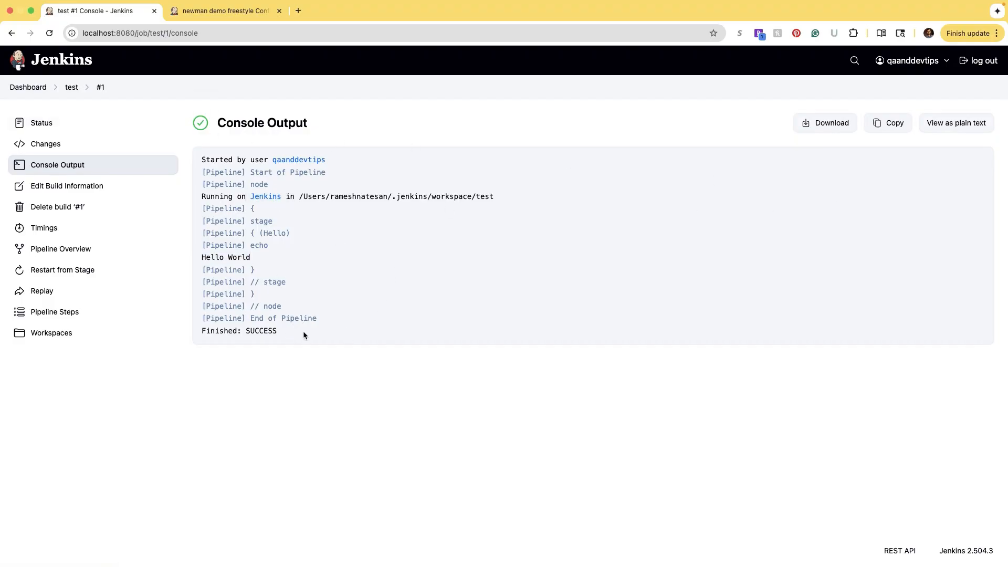
drag(299, 331, 247, 207)
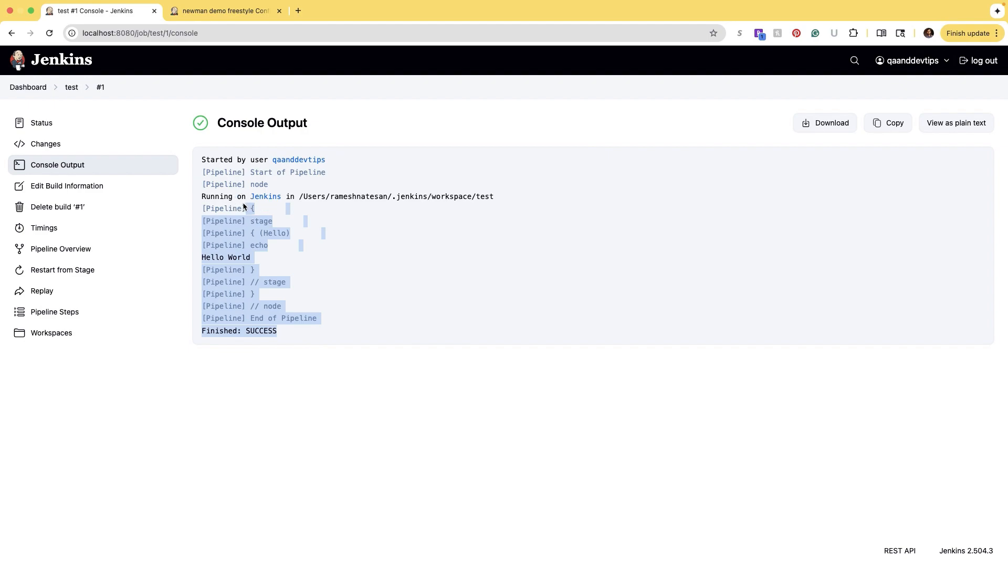
click(22, 87)
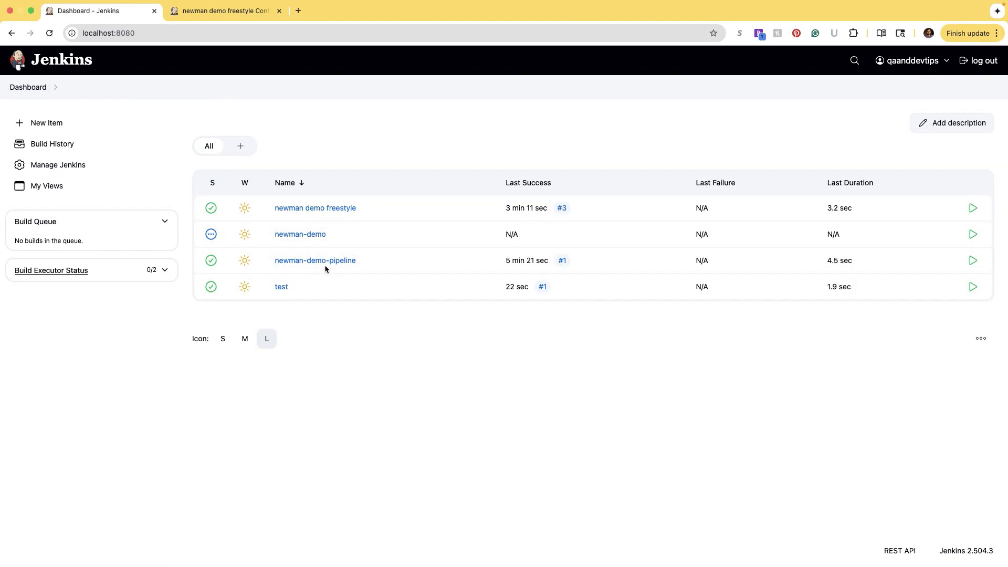
- View the newman demo freestyle job's build #3 console output
click(331, 207)
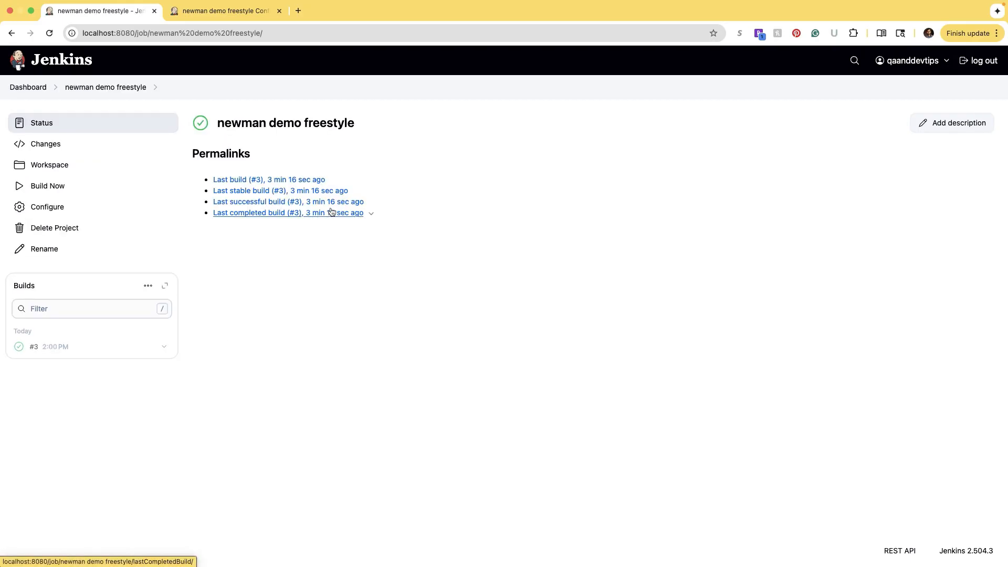
click(19, 346)
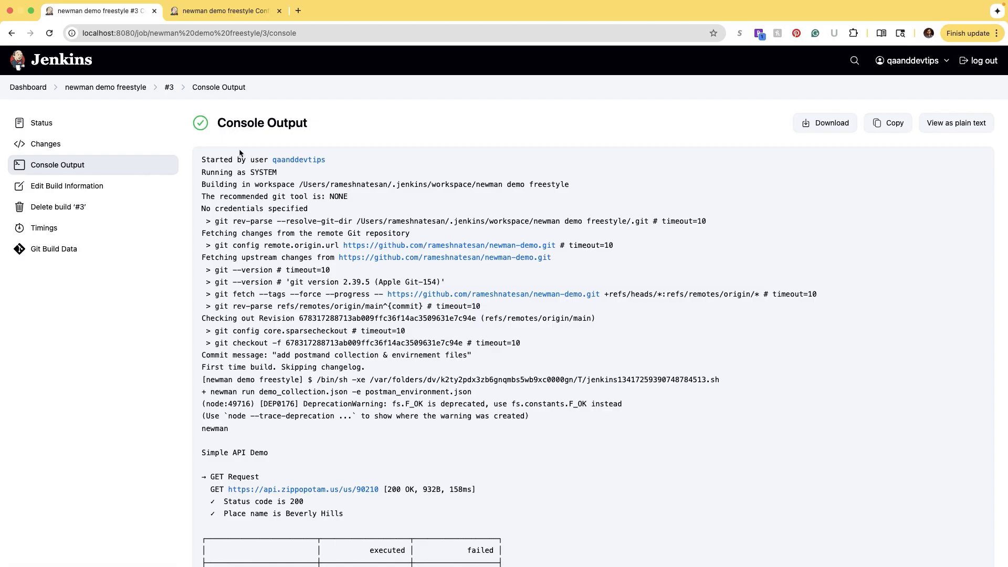
drag(248, 87, 32, 73)
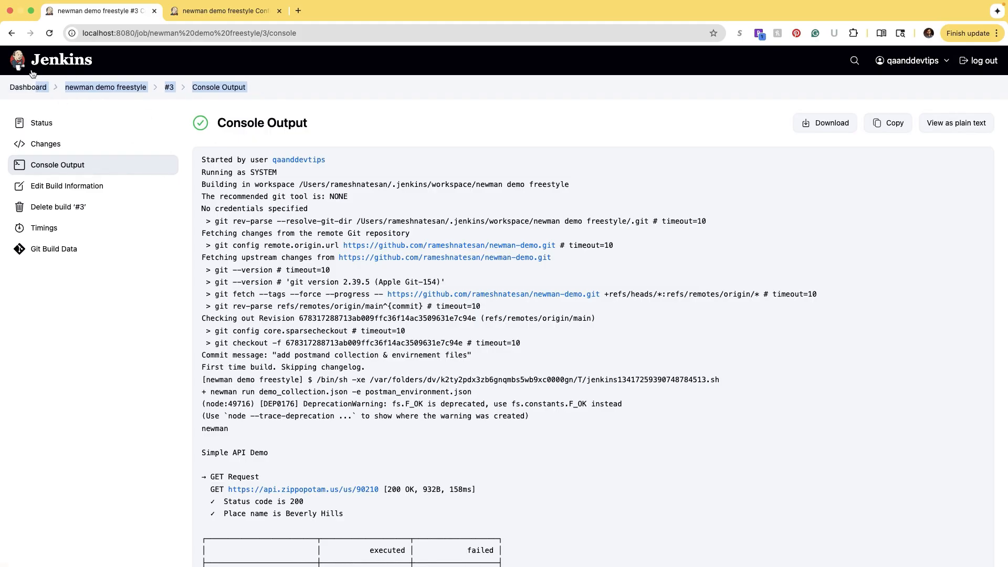
- Open the newman-demo-pipeline job's Configure page from the dashboard
click(26, 88)
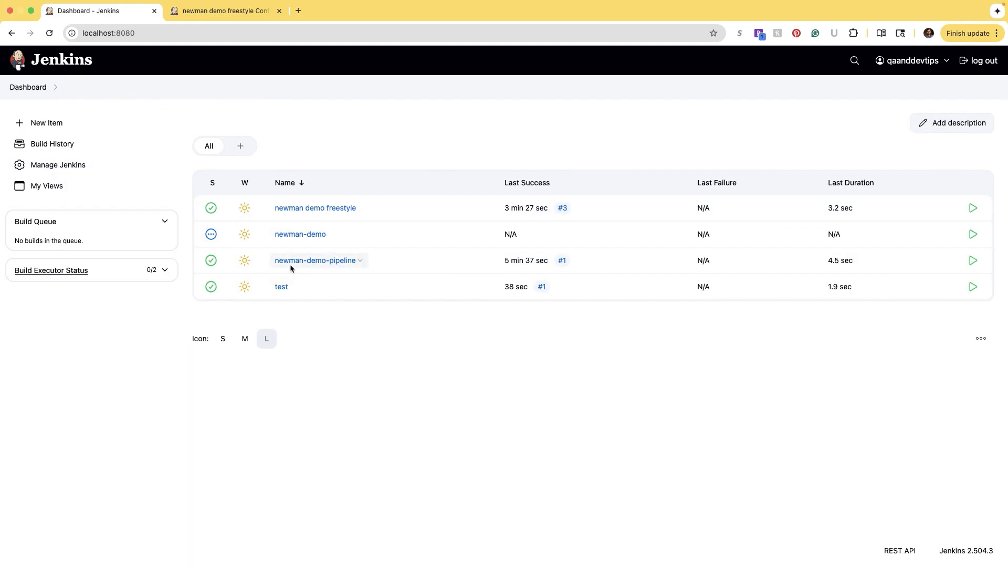
click(313, 260)
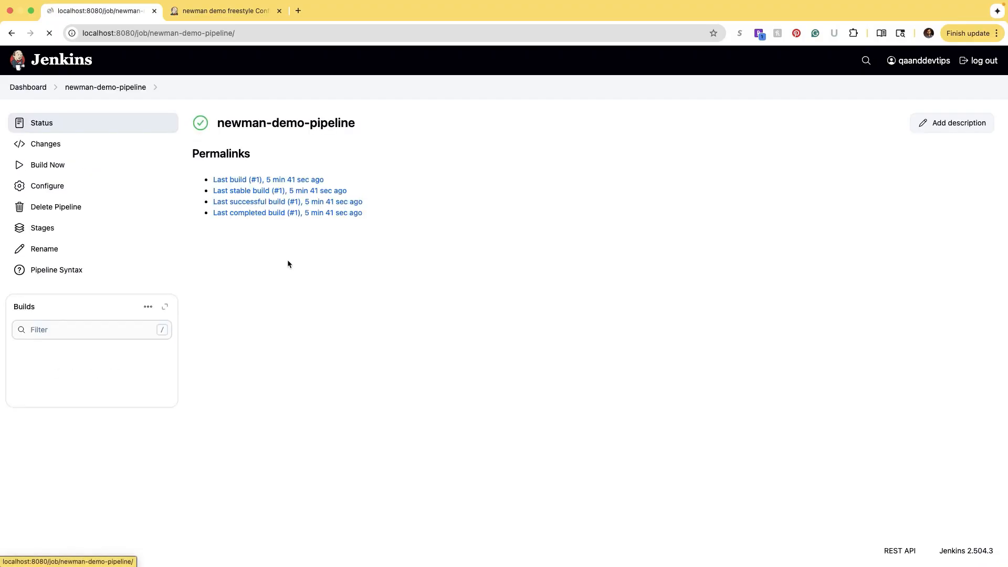
click(83, 187)
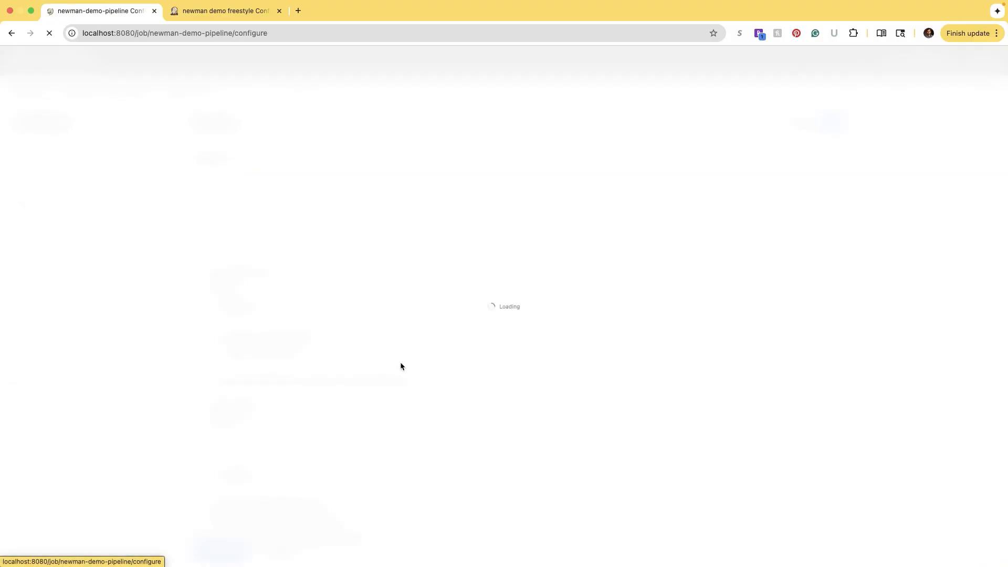
- Rename the pipeline stage from 'Hello' to 'run API tests' and apply the change
scroll(394, 365, down, 15)
scroll(284, 321, up, 2)
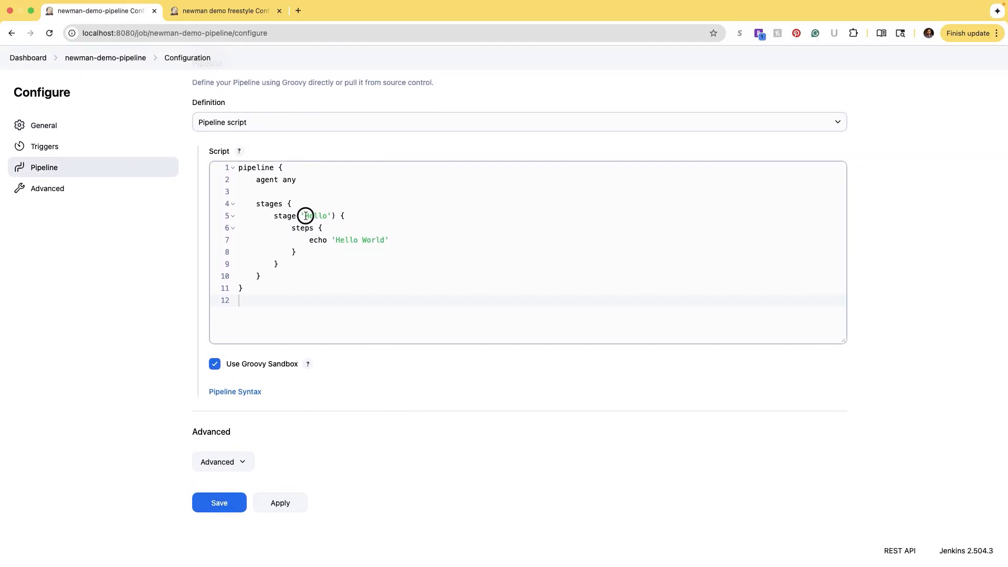
drag(304, 216, 327, 215)
text(run postma)
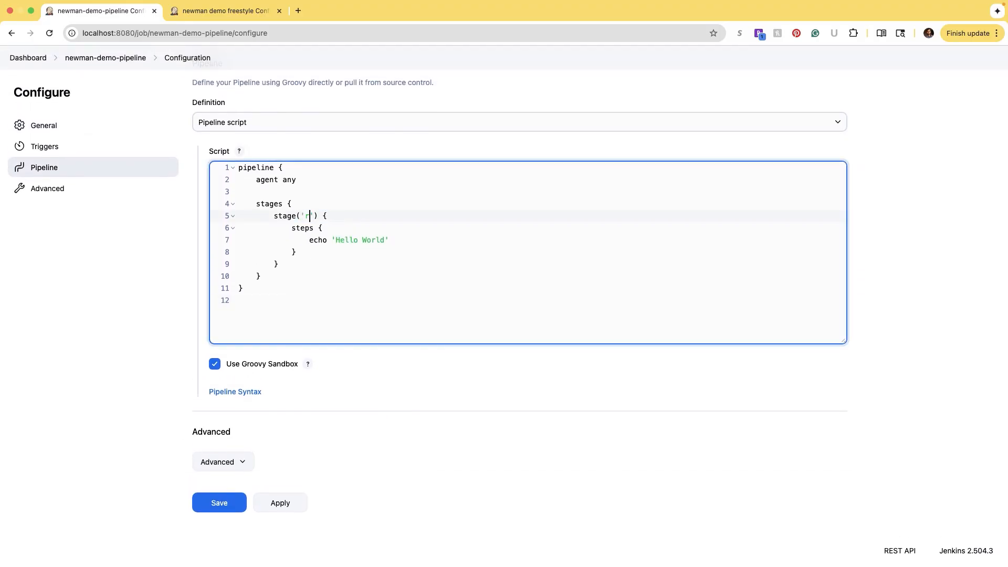
key(BackSpace)
key(BackSpace)
key(BackSpace)
key(BackSpace)
key(BackSpace)
key(BackSpace)
text(API tests)
click(278, 501)
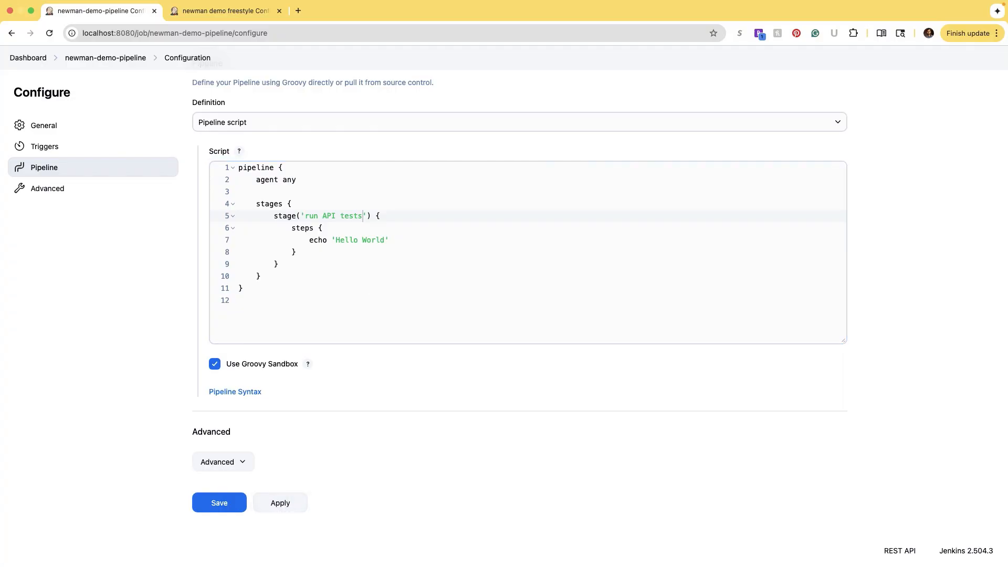
- Select the entire pipeline script, then return to the freestyle job's configuration
click(359, 241)
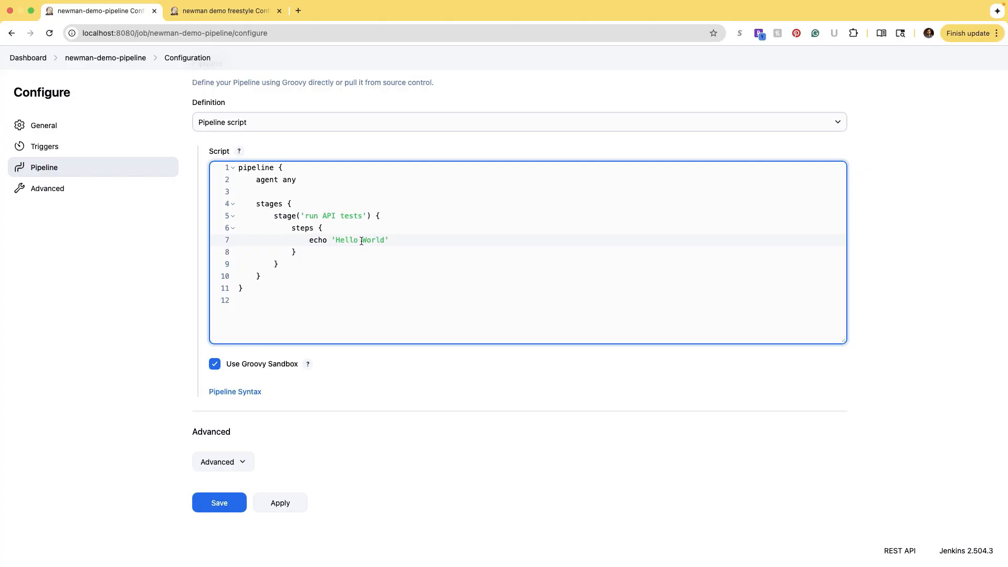
drag(291, 301, 237, 171)
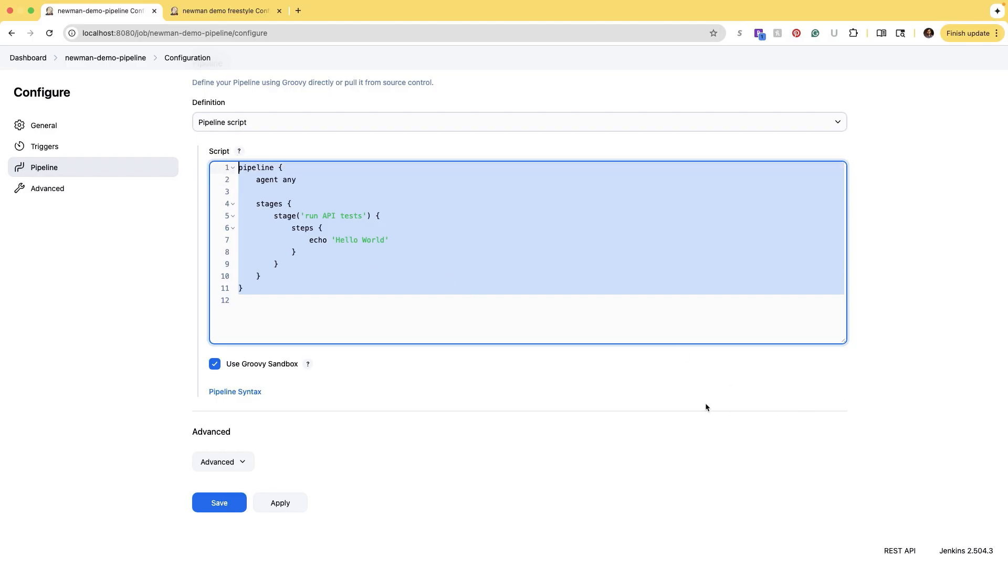
click(210, 9)
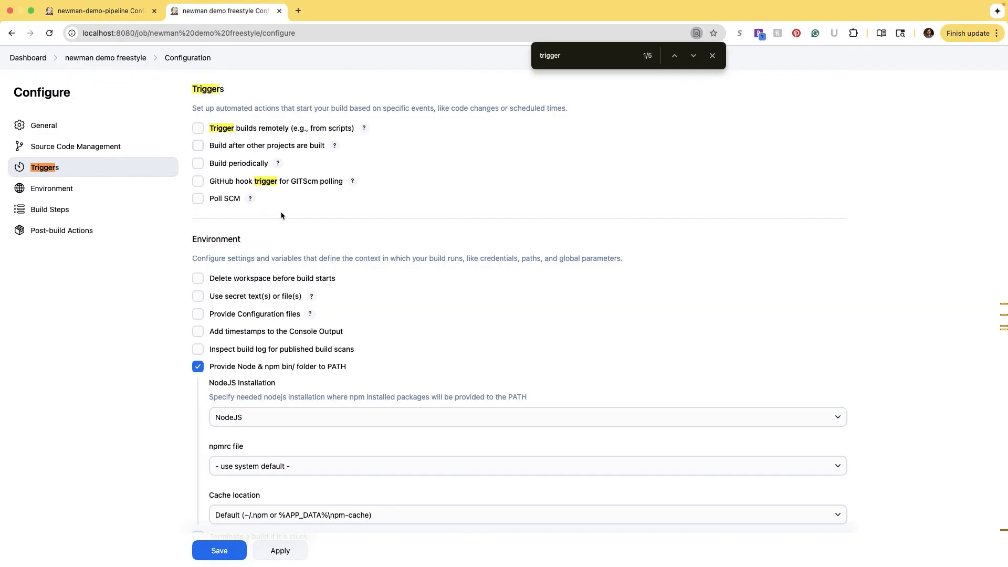
- From the Dashboard, open build #3's console output for the newman demo freestyle job
click(32, 57)
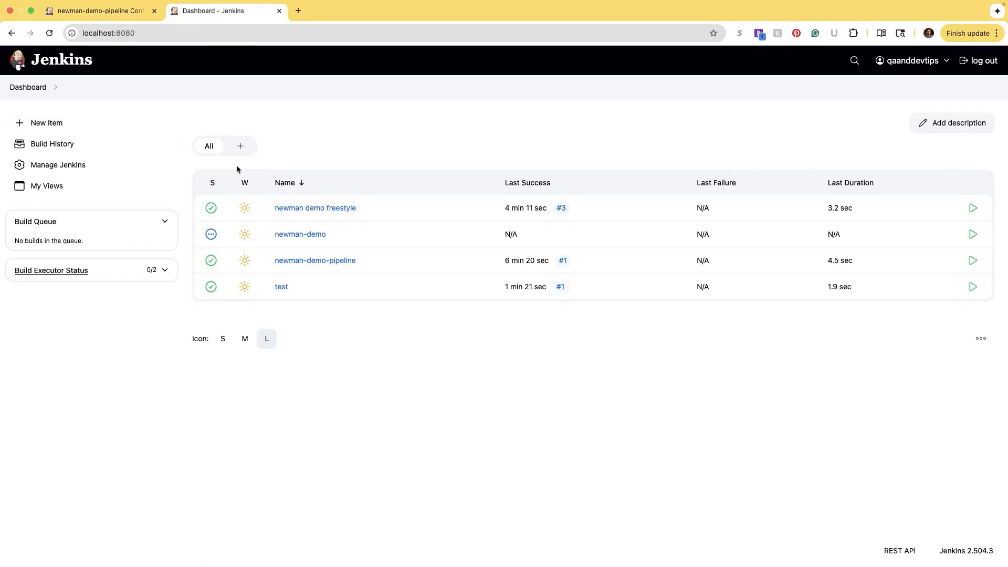
click(328, 208)
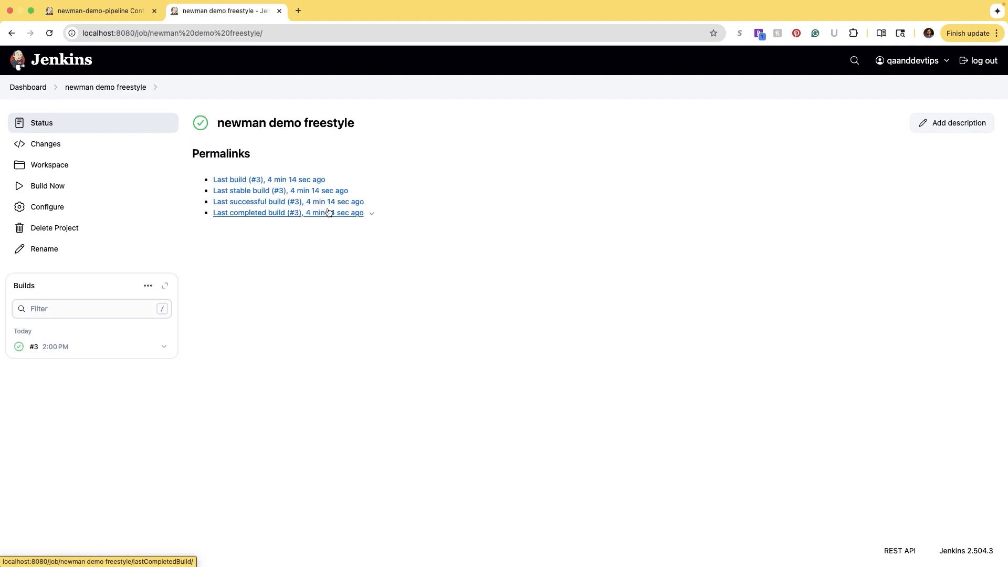
click(18, 347)
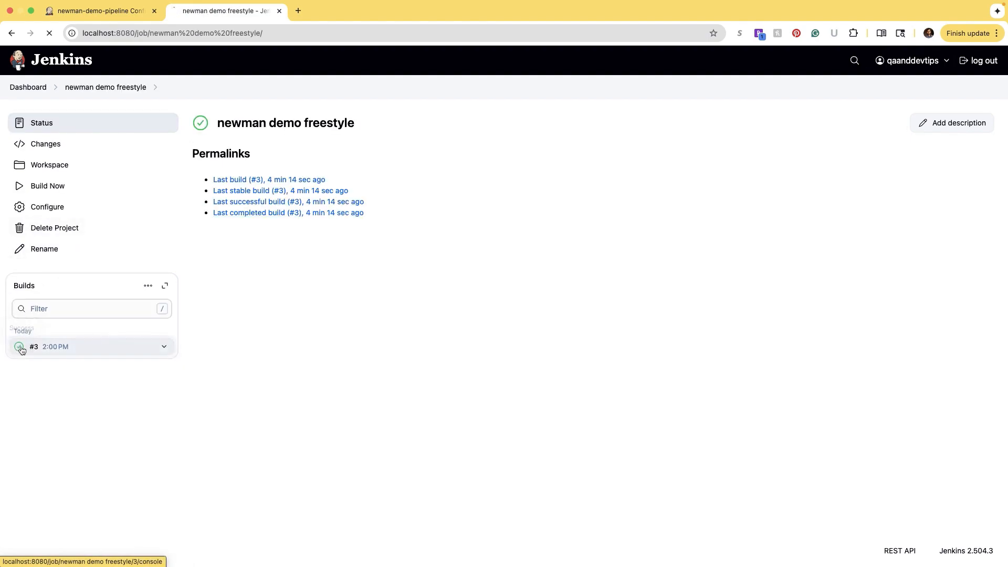
right_click(308, 326)
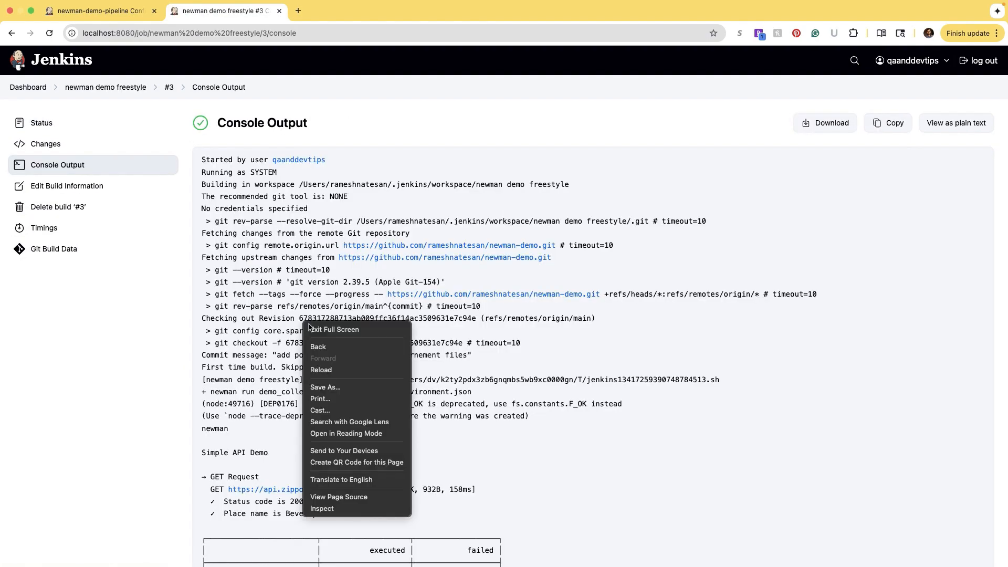
click(597, 383)
- Scroll to the newman run summary and highlight its iterations through prerequest-scripts rows
scroll(596, 382, down, 3)
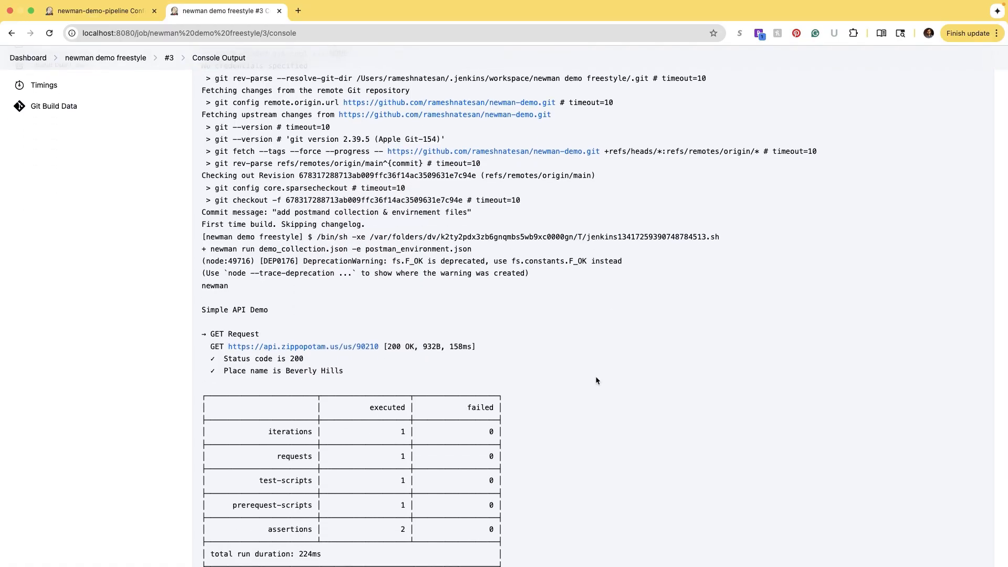
scroll(596, 380, down, 2)
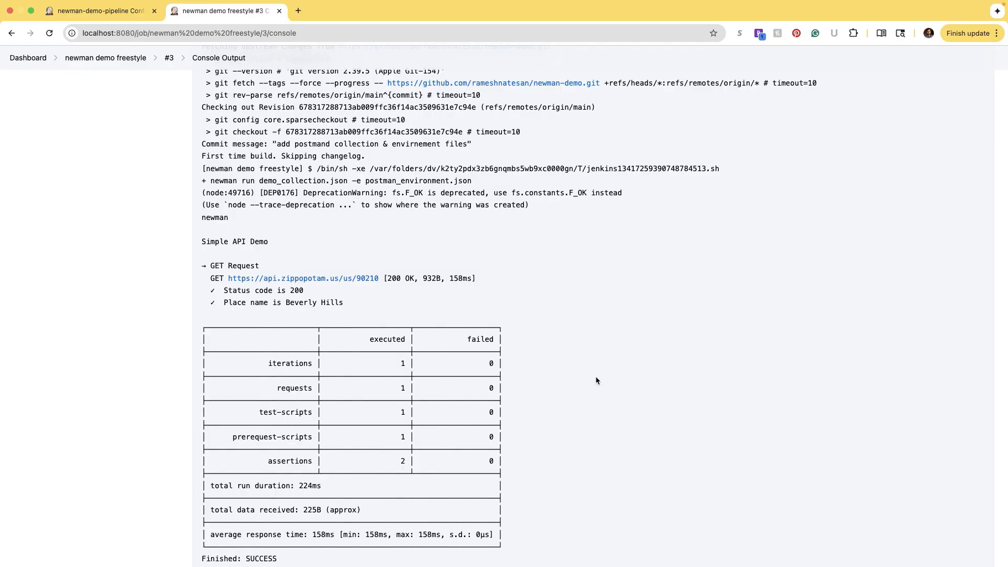
scroll(596, 378, down, 2)
drag(495, 470, 301, 430)
click(358, 358)
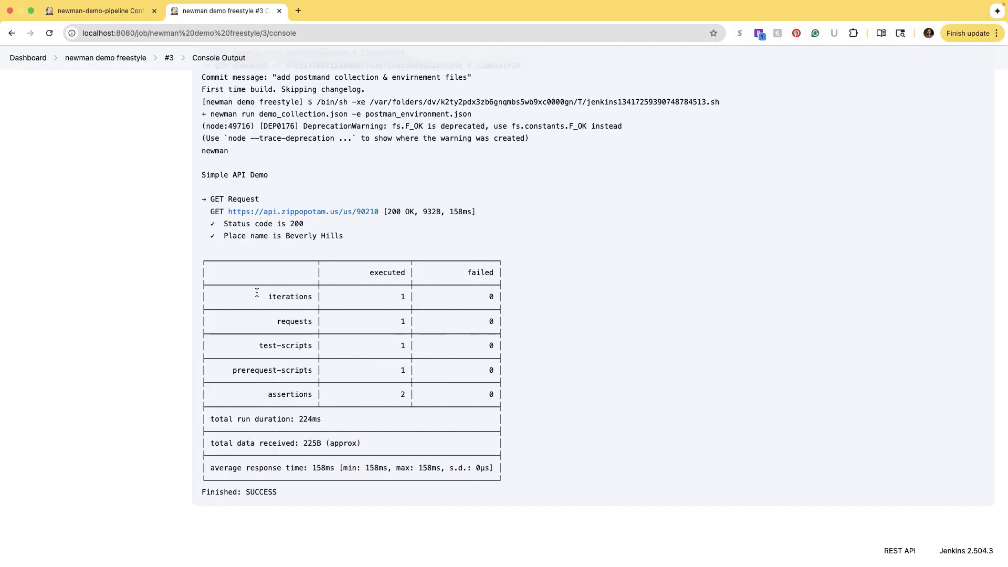
drag(256, 293, 392, 371)
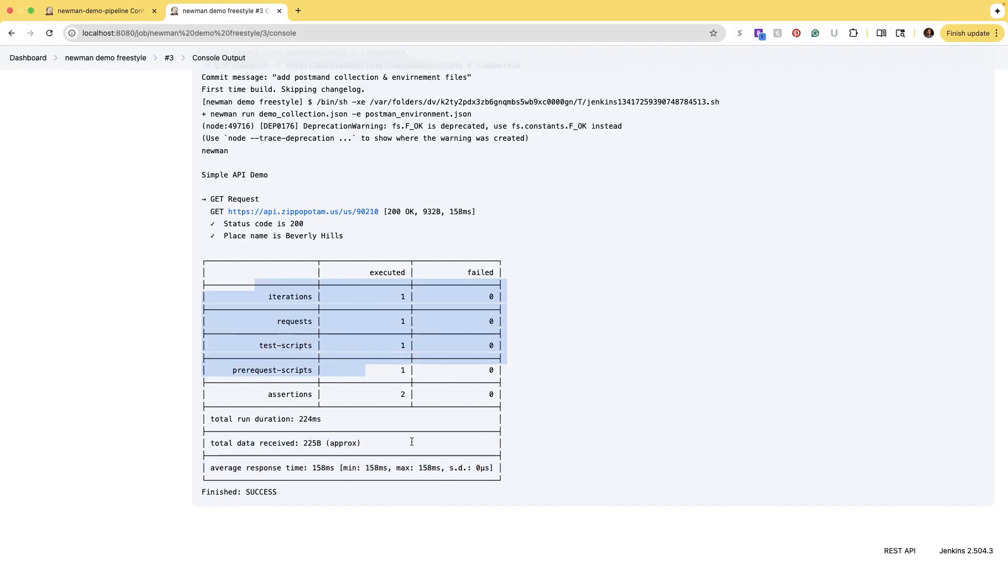
- Highlight the whole newman run summary table and review the output through Finished: SUCCESS
scroll(412, 442, up, 8)
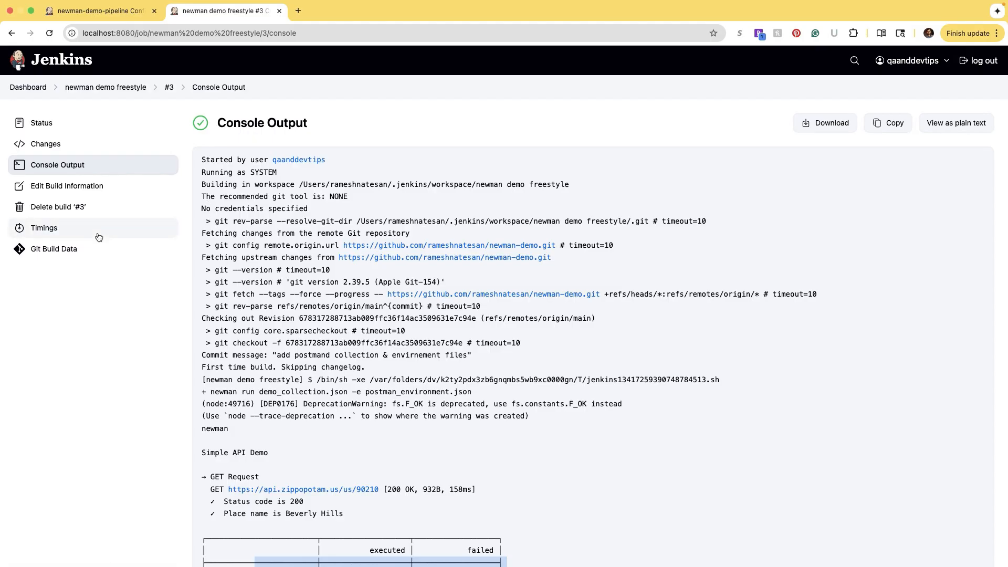
scroll(289, 343, down, 5)
drag(234, 278, 495, 467)
scroll(289, 323, up, 5)
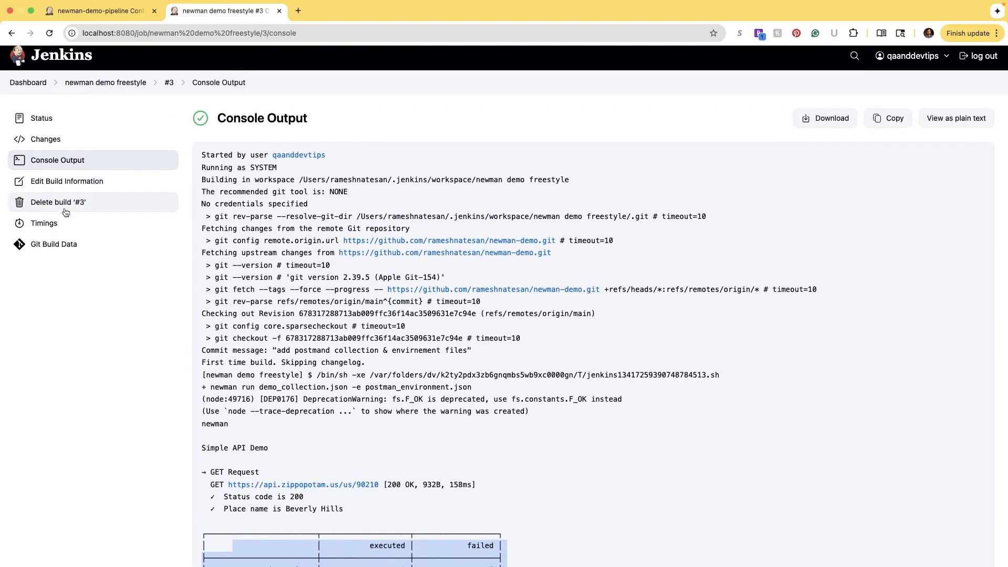
click(263, 298)
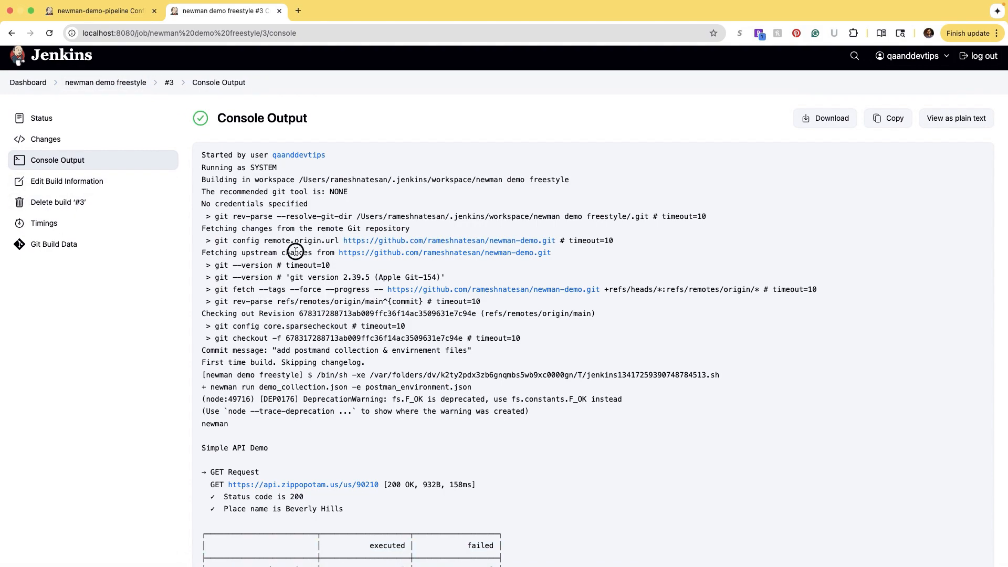
scroll(295, 251, down, 5)
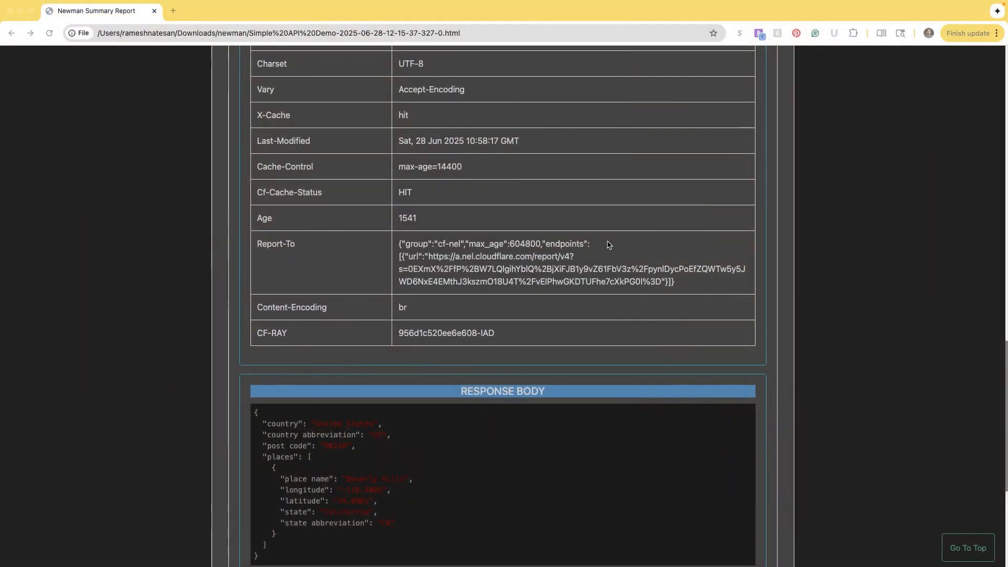
scroll(606, 245, up, 8)
scroll(606, 245, up, 10)
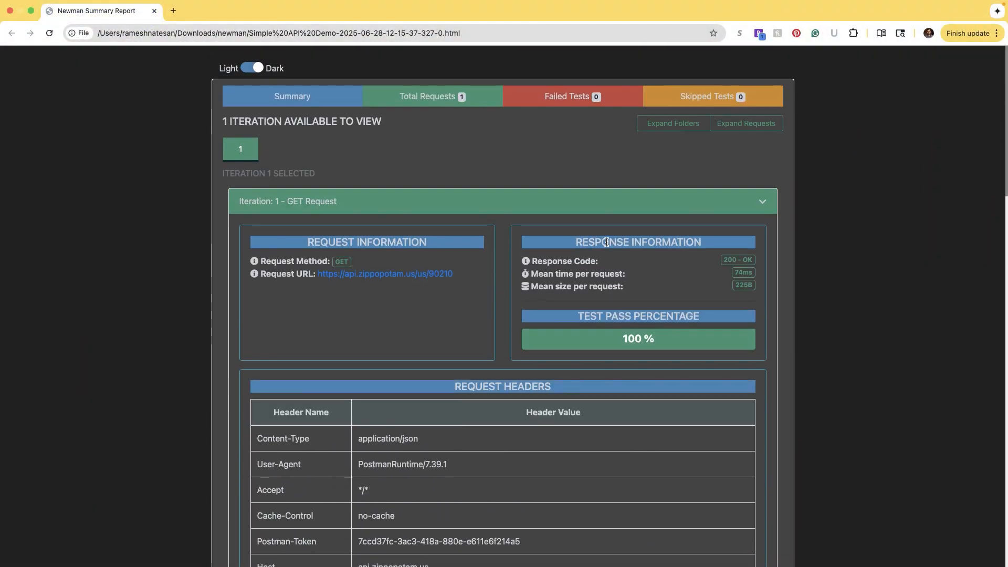